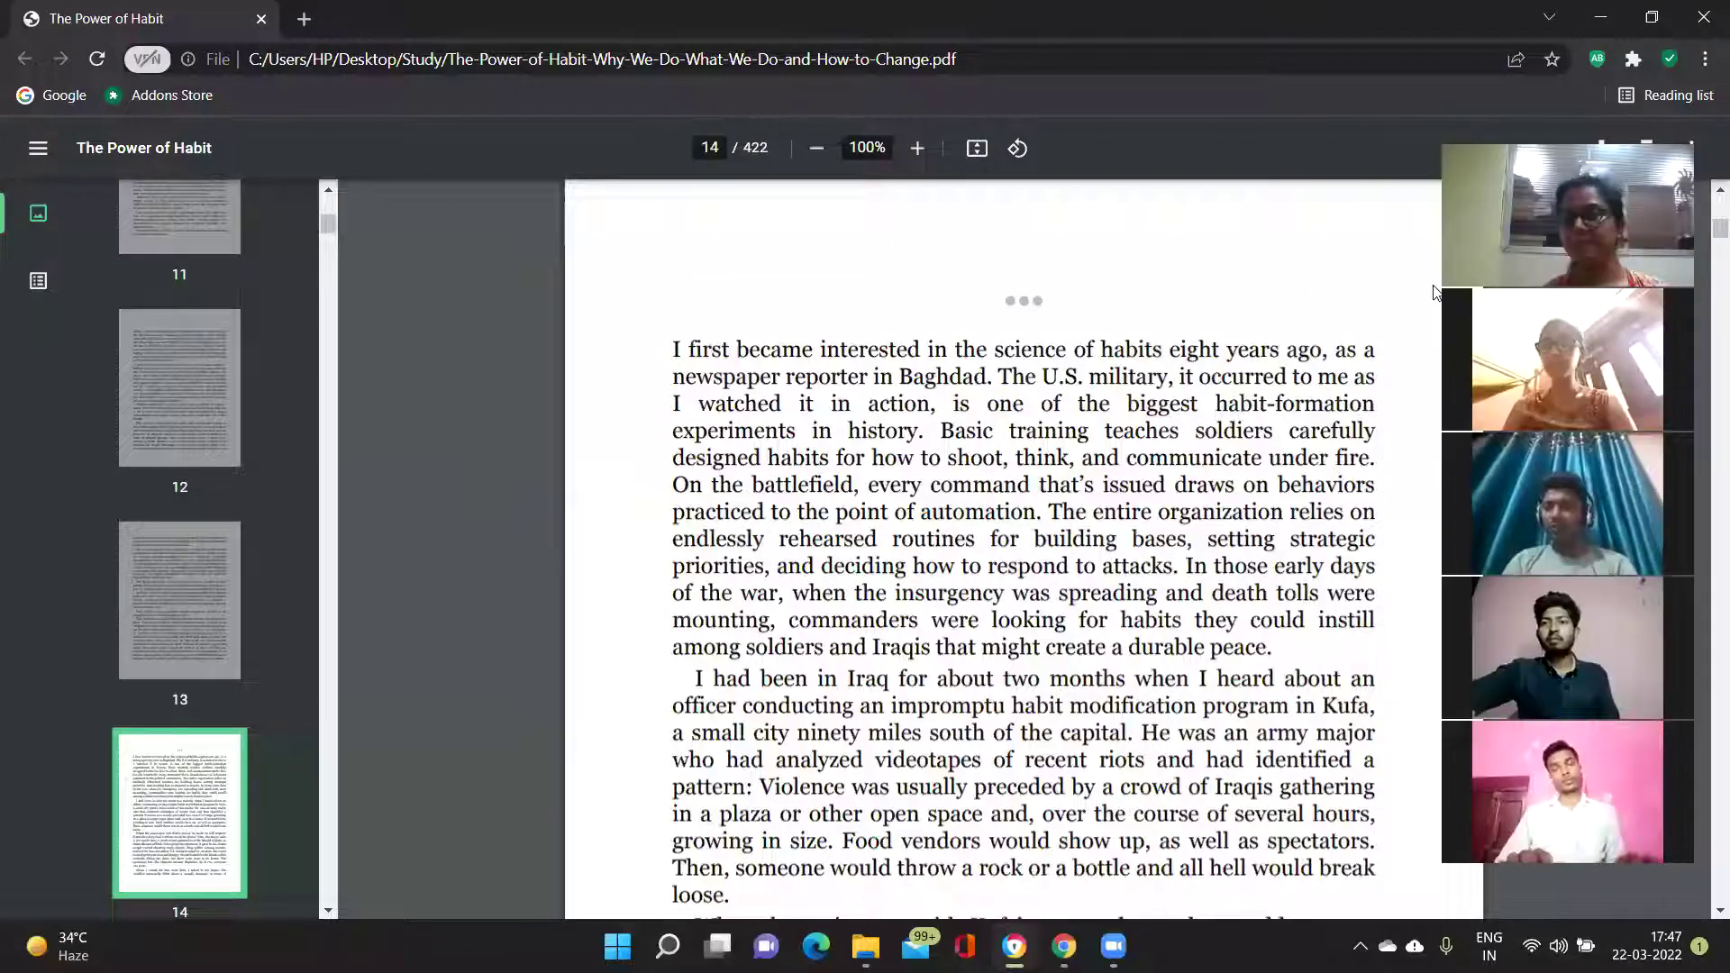
Step: Close The Power of Habit PDF and minimize the Study folder window to reach the desktop
{"action": "left_click", "coordinate": [262, 19]}
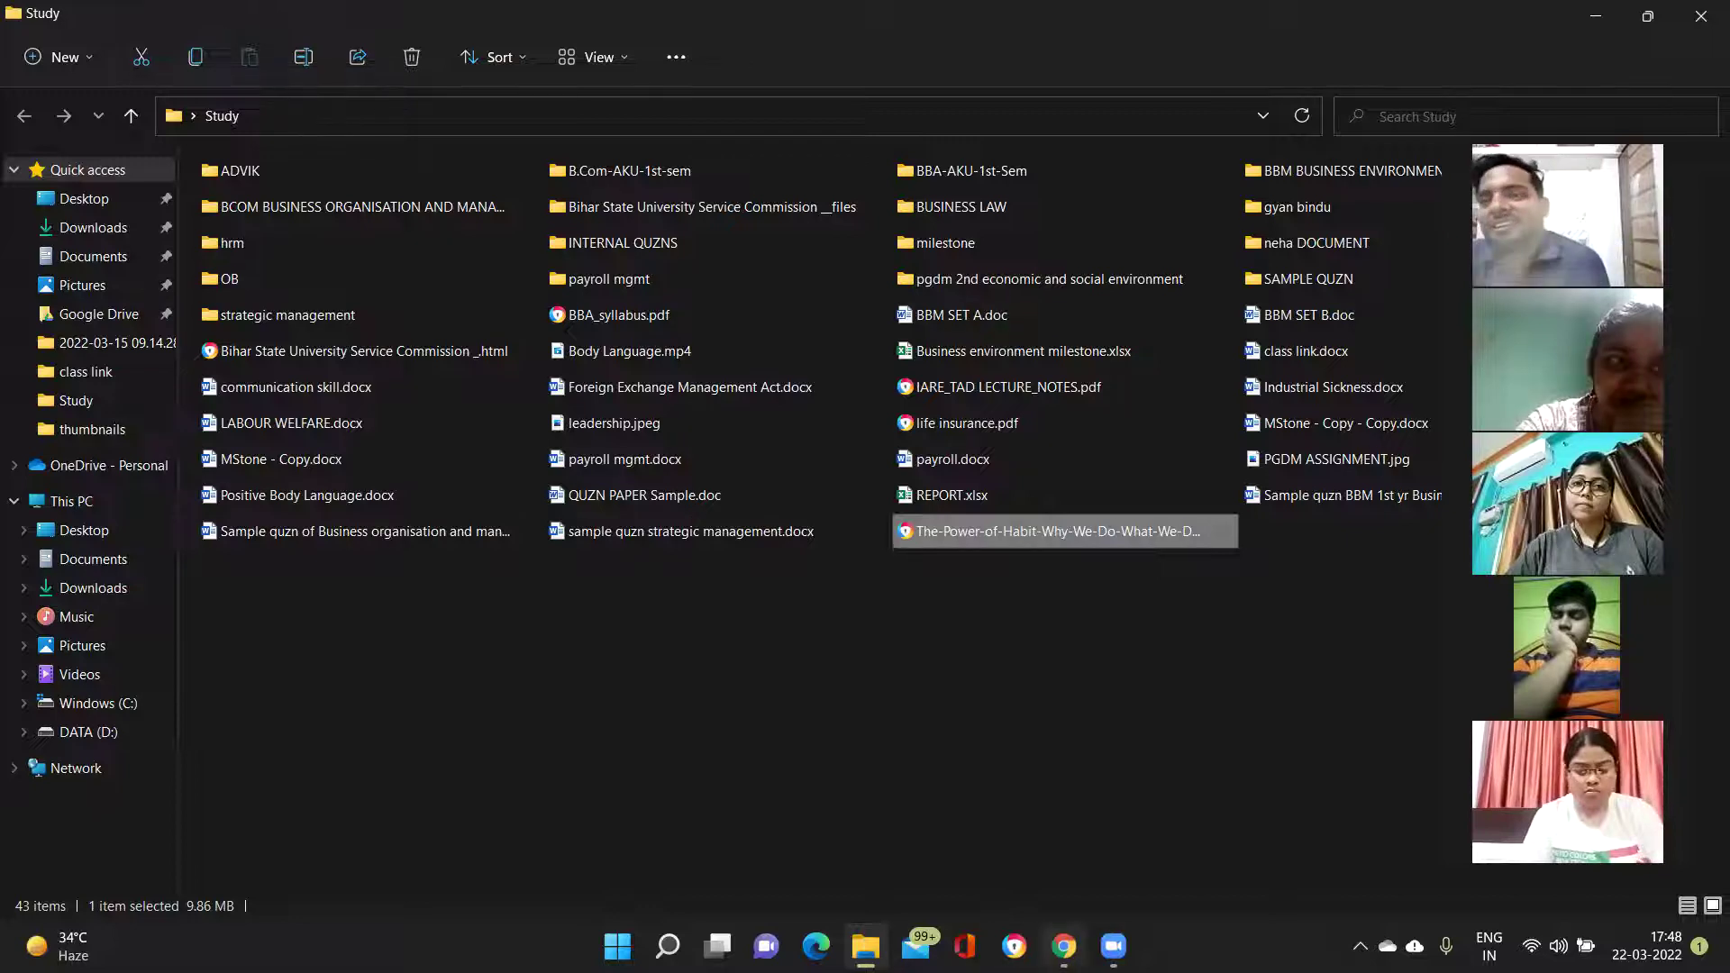
{"action": "mouse_move", "coordinate": [1064, 946]}
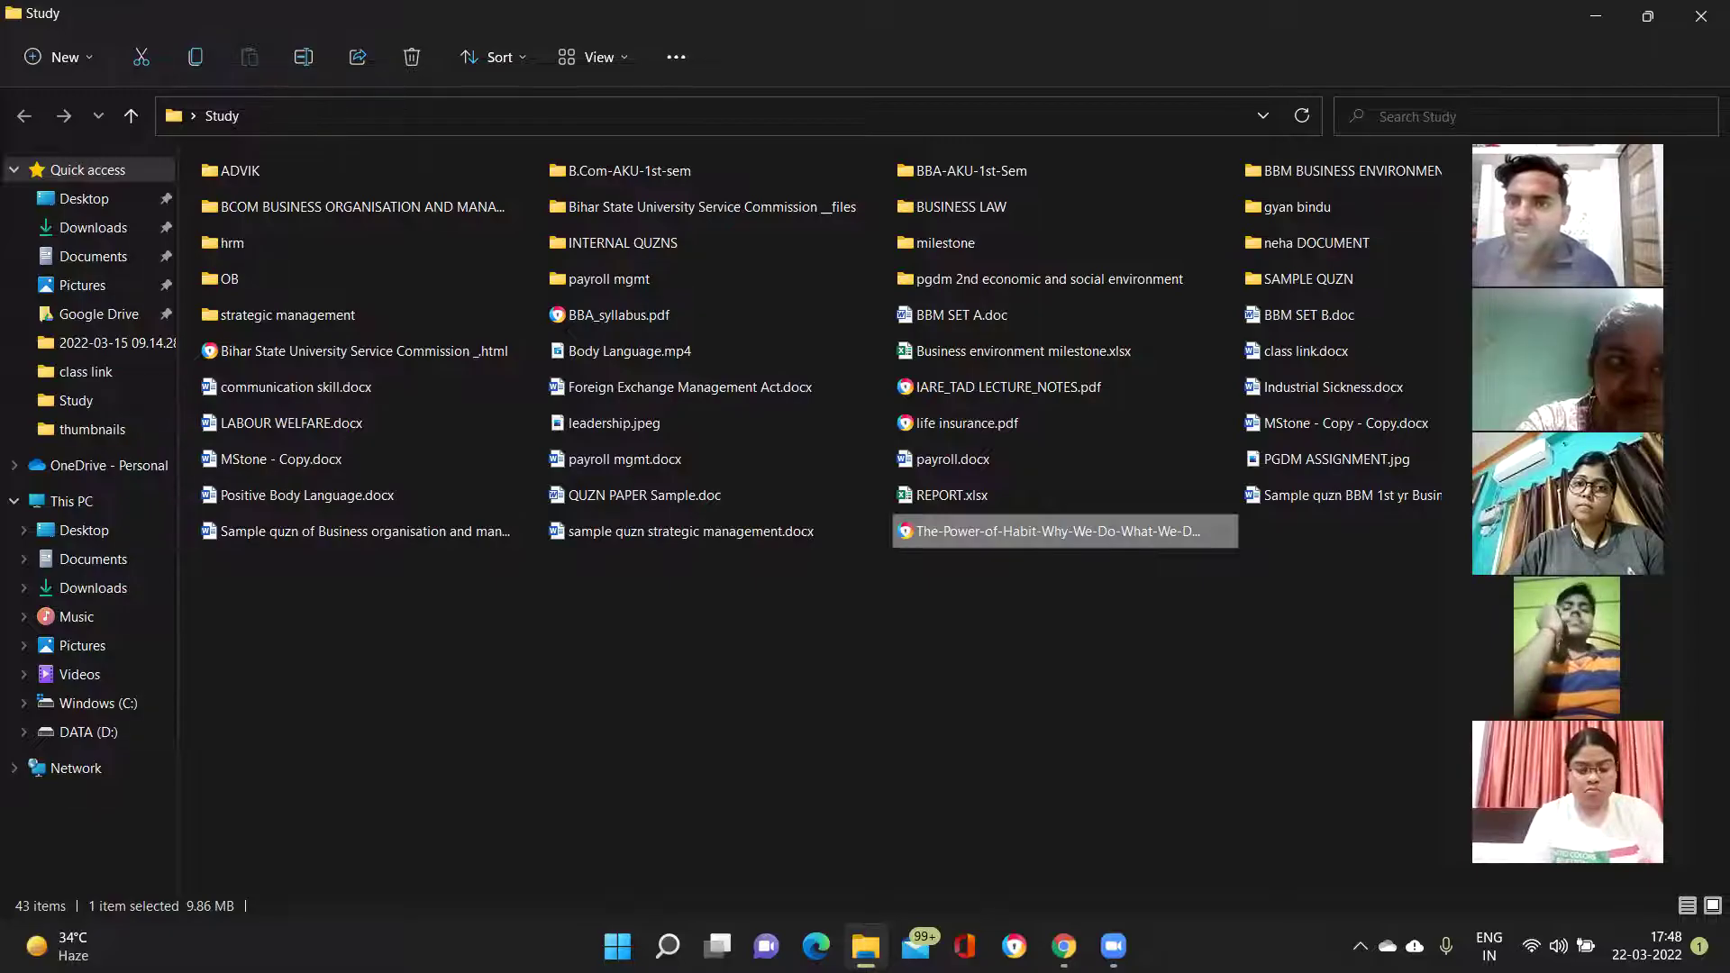
{"action": "left_click", "coordinate": [863, 940]}
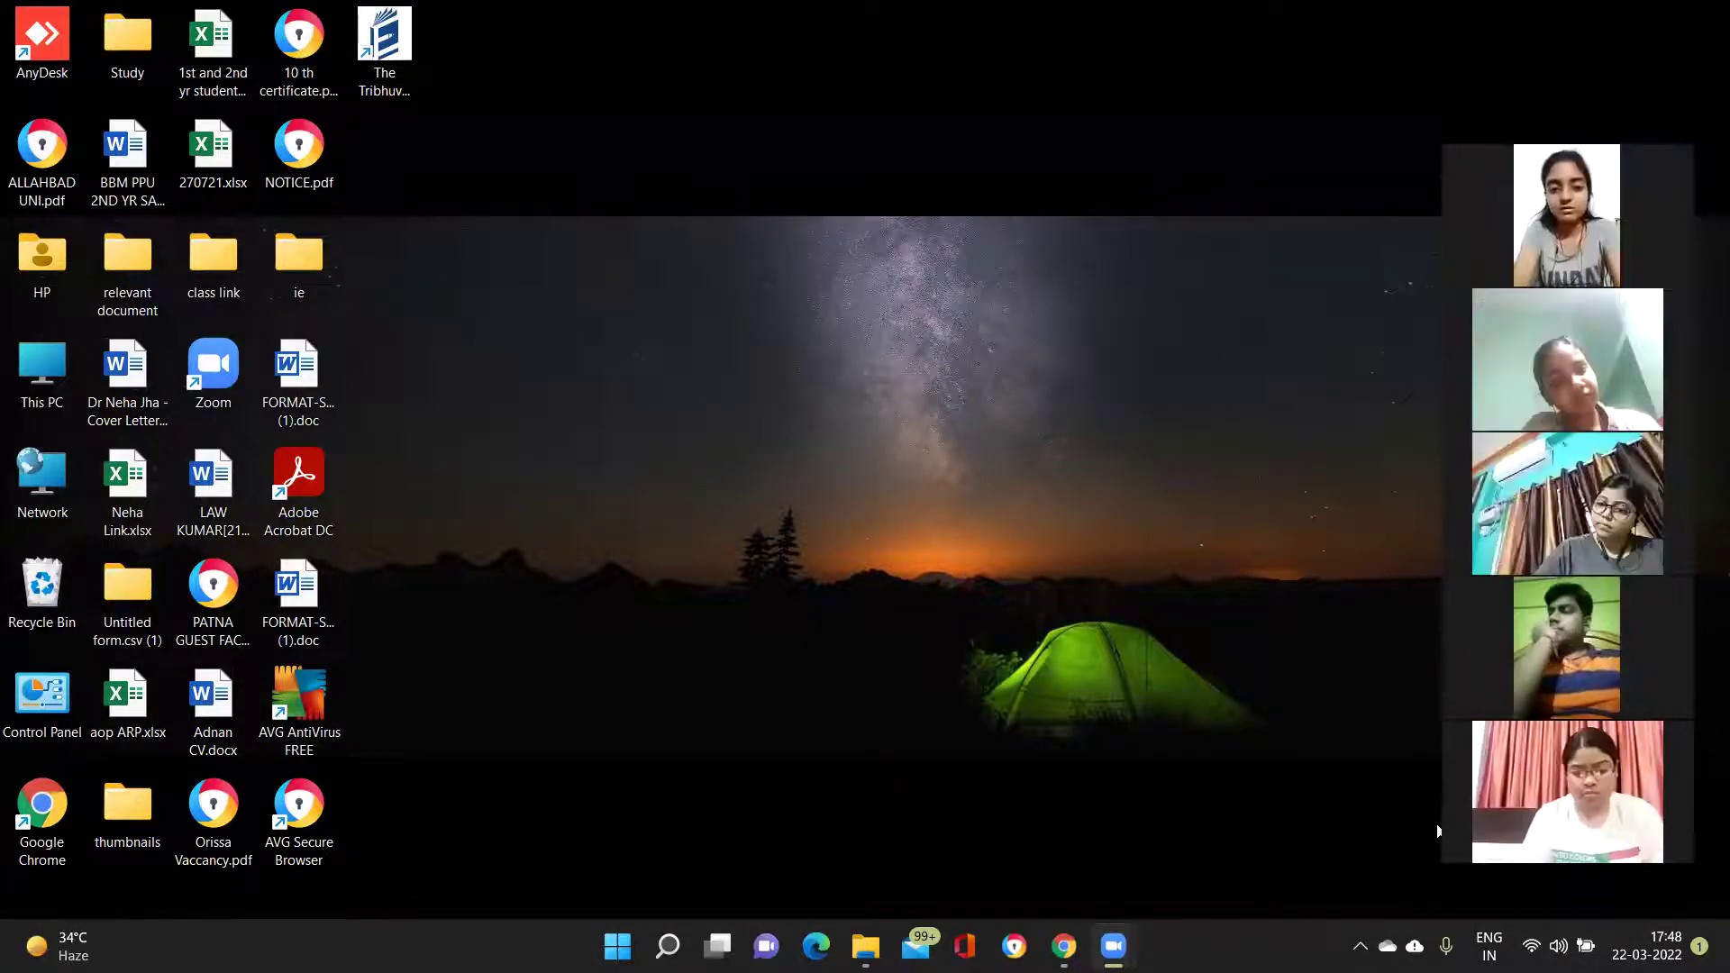
Step: Switch to Google Chrome and open the Gmail inbox
{"action": "double_click", "coordinate": [50, 809]}
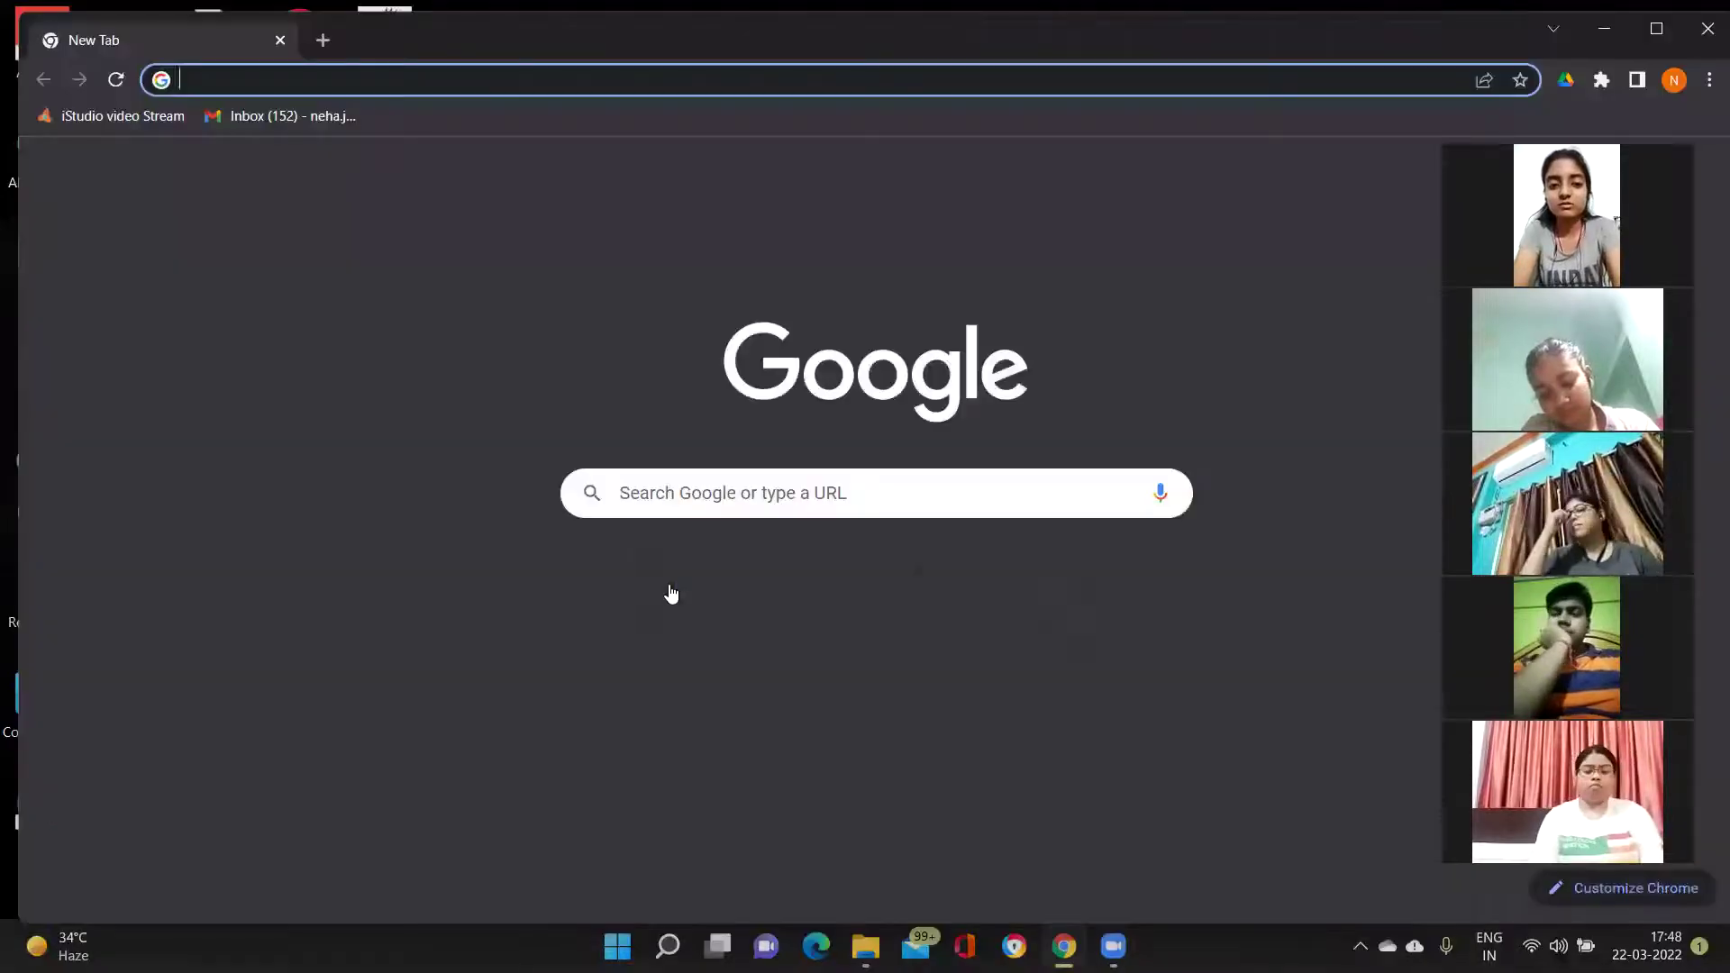
{"action": "left_click", "coordinate": [714, 497]}
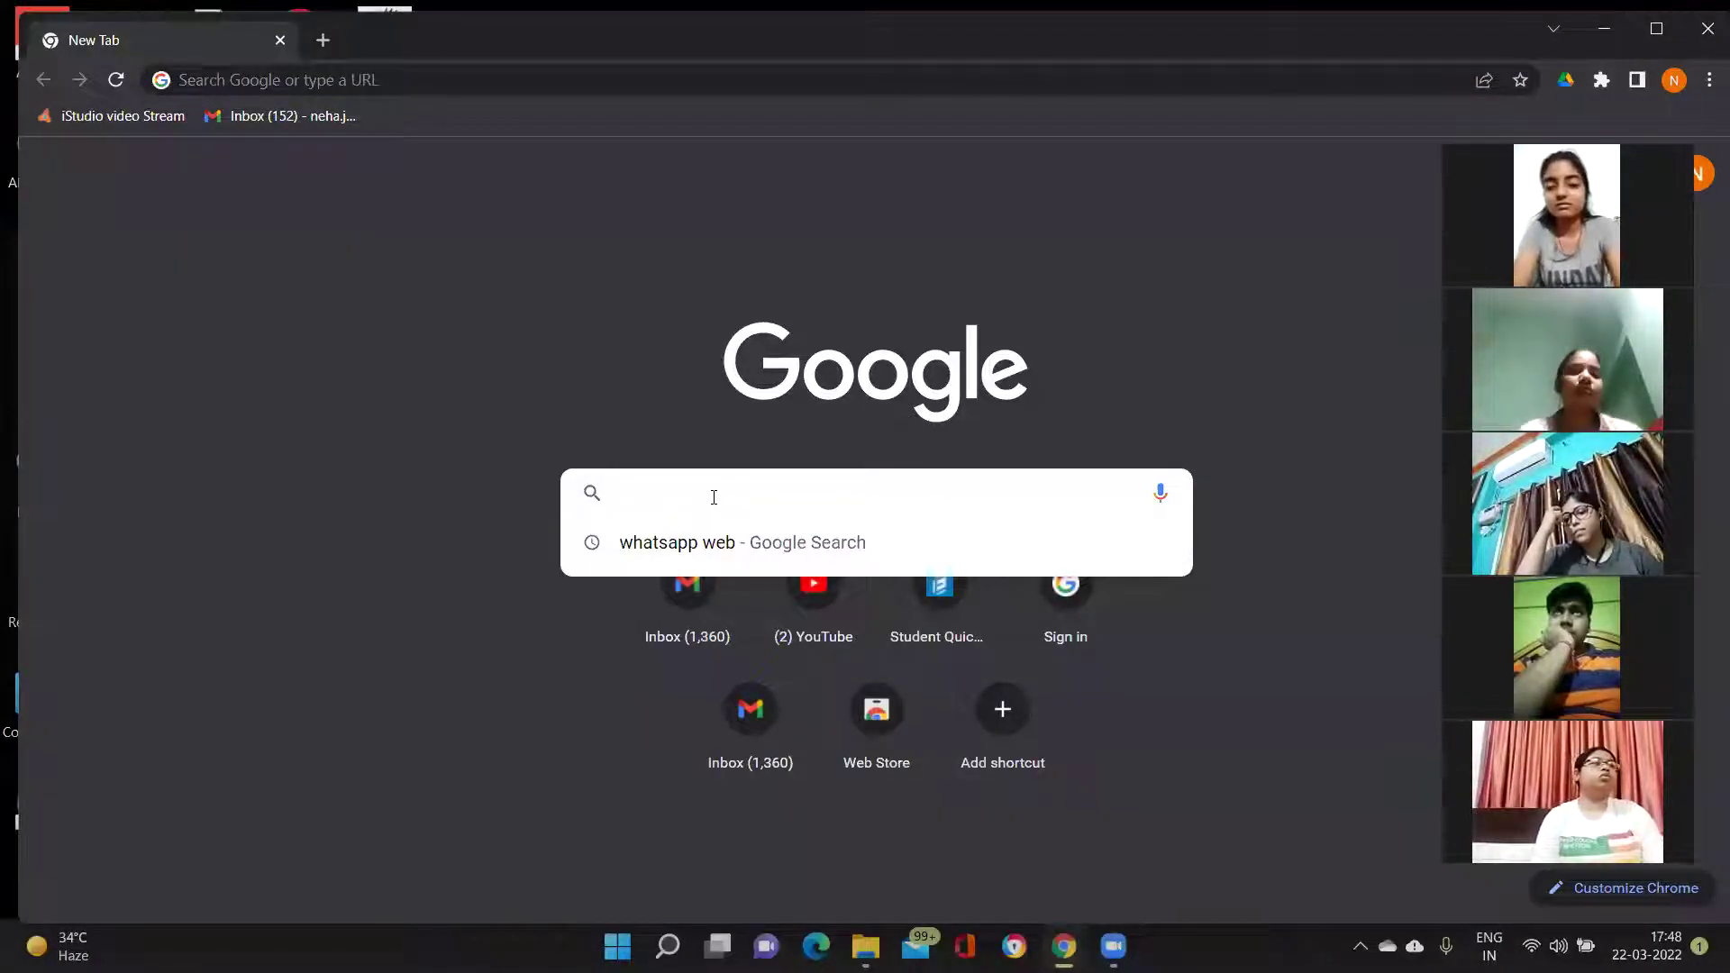
{"action": "left_click", "coordinate": [701, 606]}
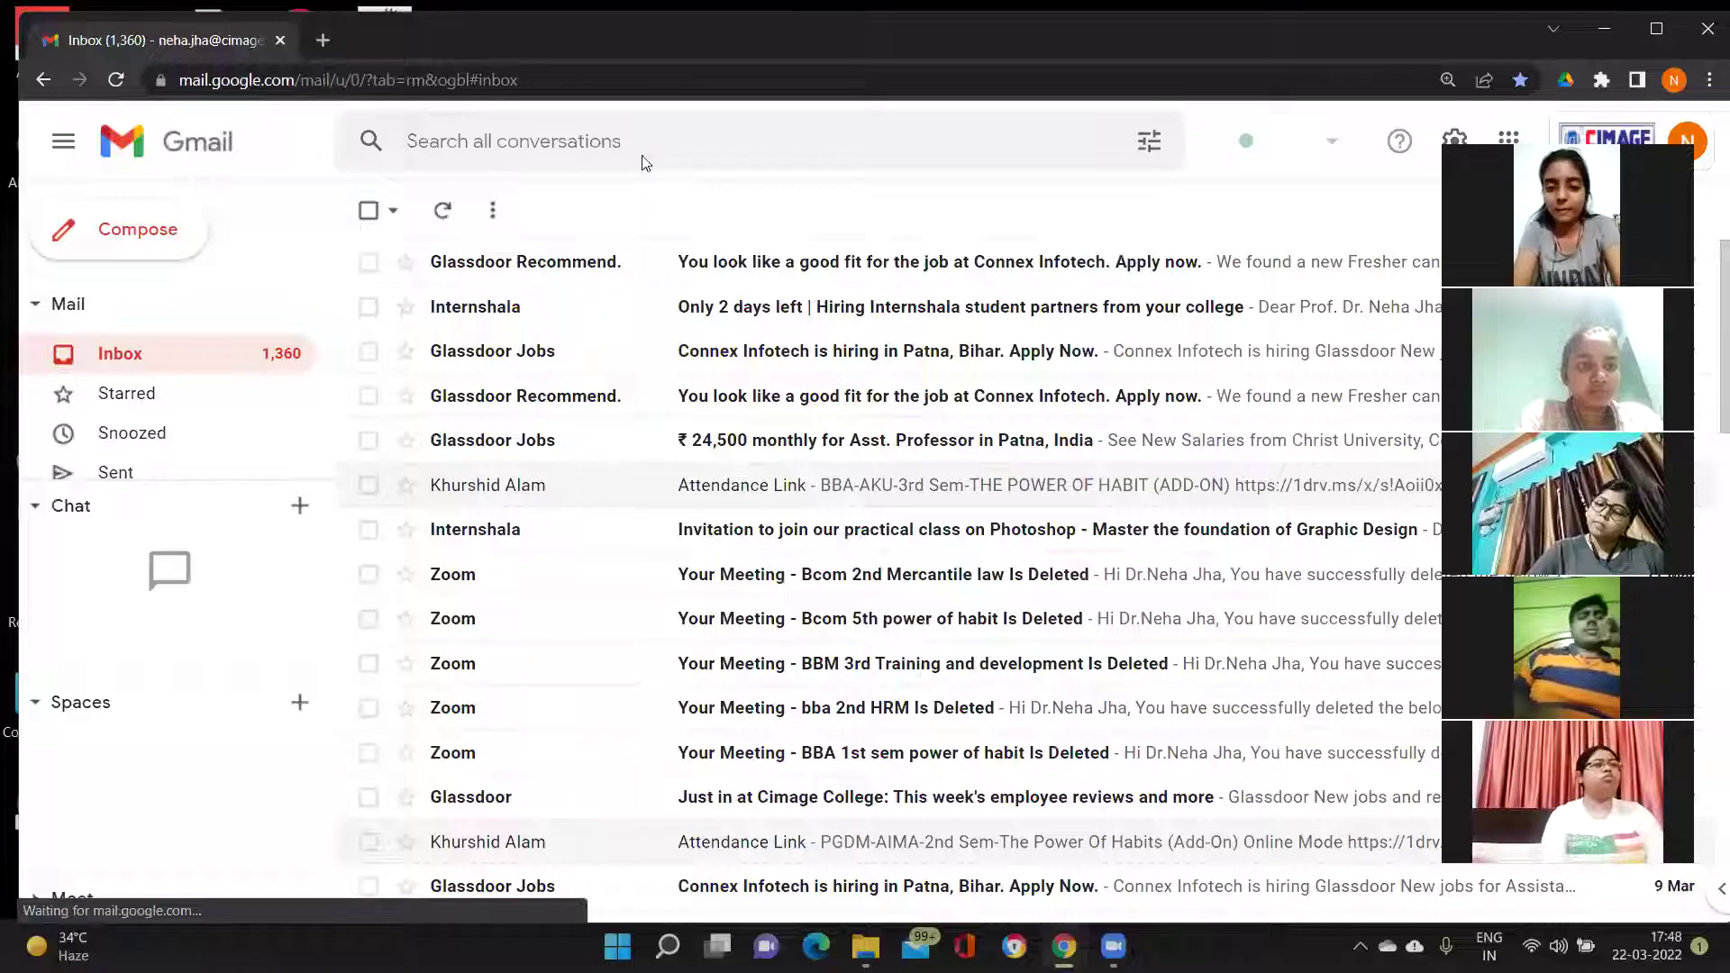
Step: Search the mailbox by first name for messages from the colleague who sends the attendance links
{"action": "left_click", "coordinate": [646, 162]}
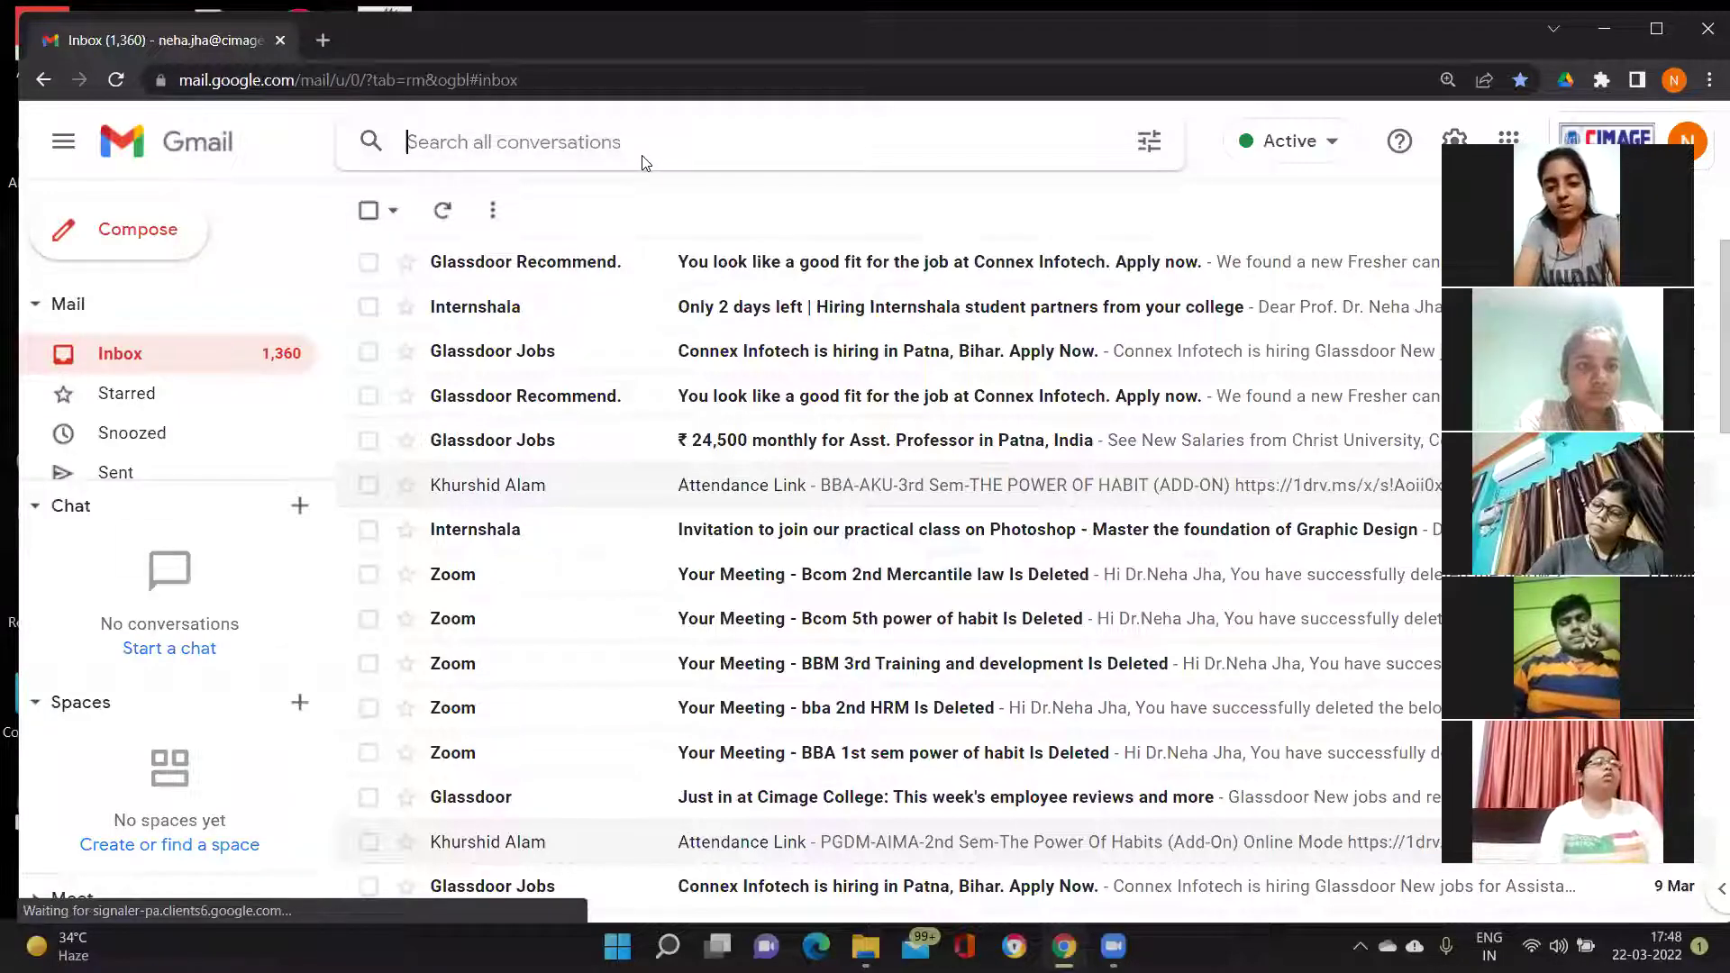
{"action": "type", "text": "KHUR"}
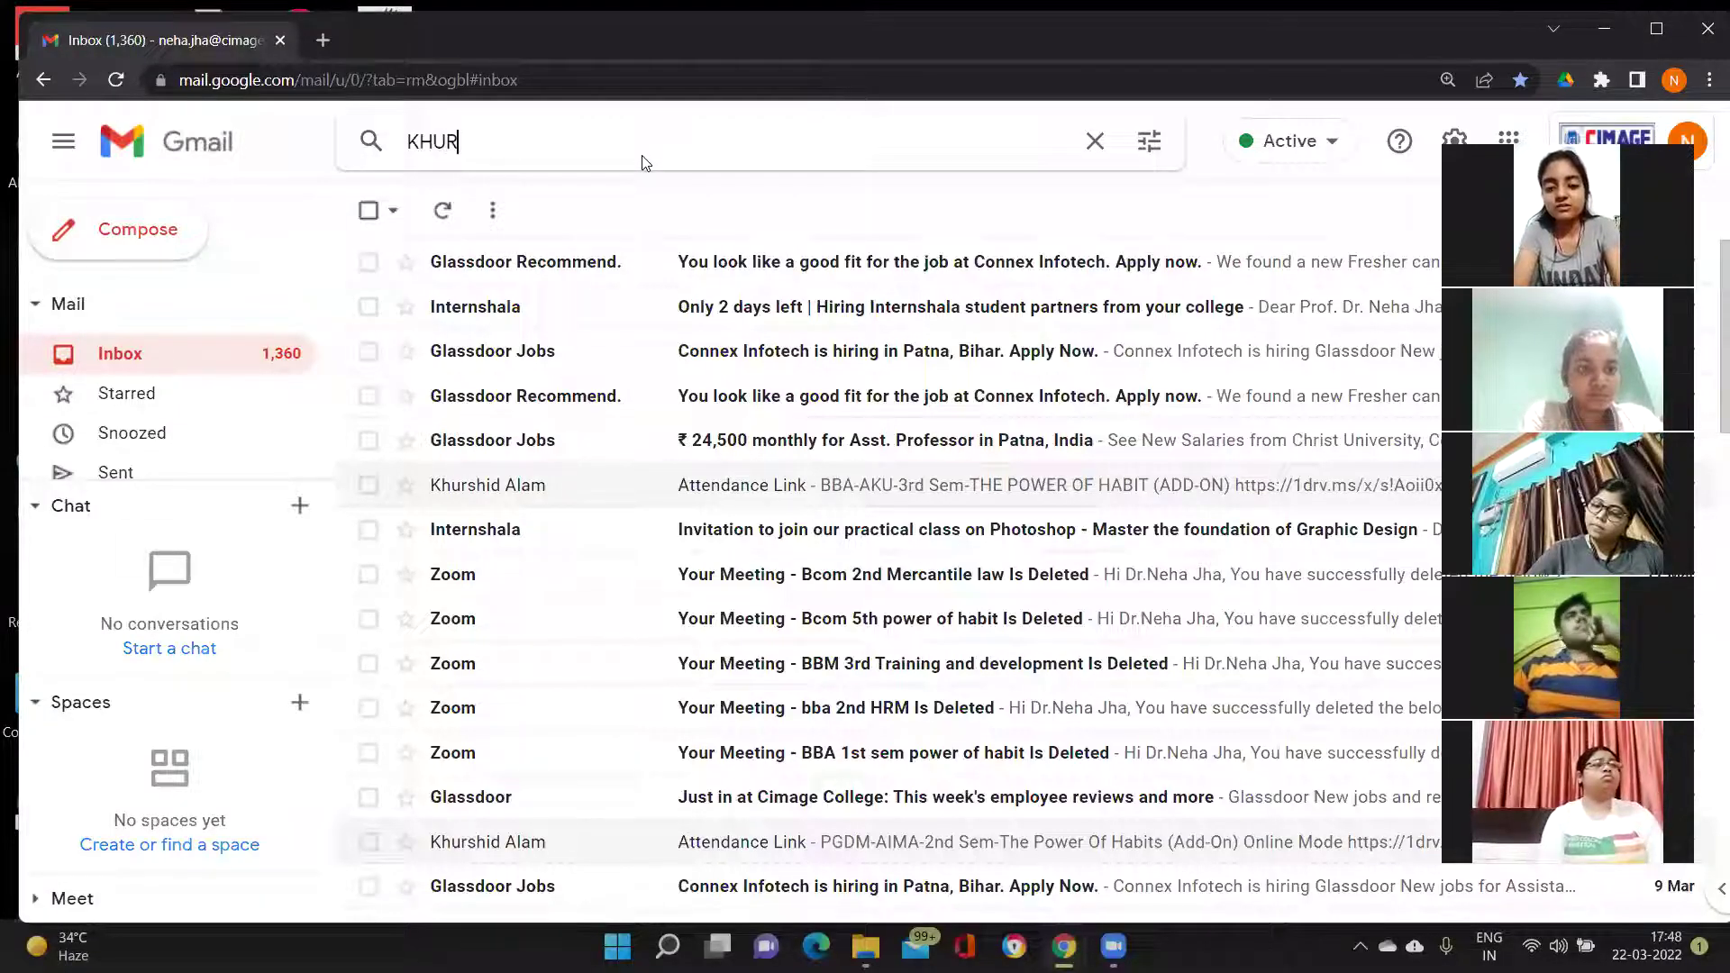
{"action": "type", "text": "SH"}
{"action": "key", "text": "Return"}
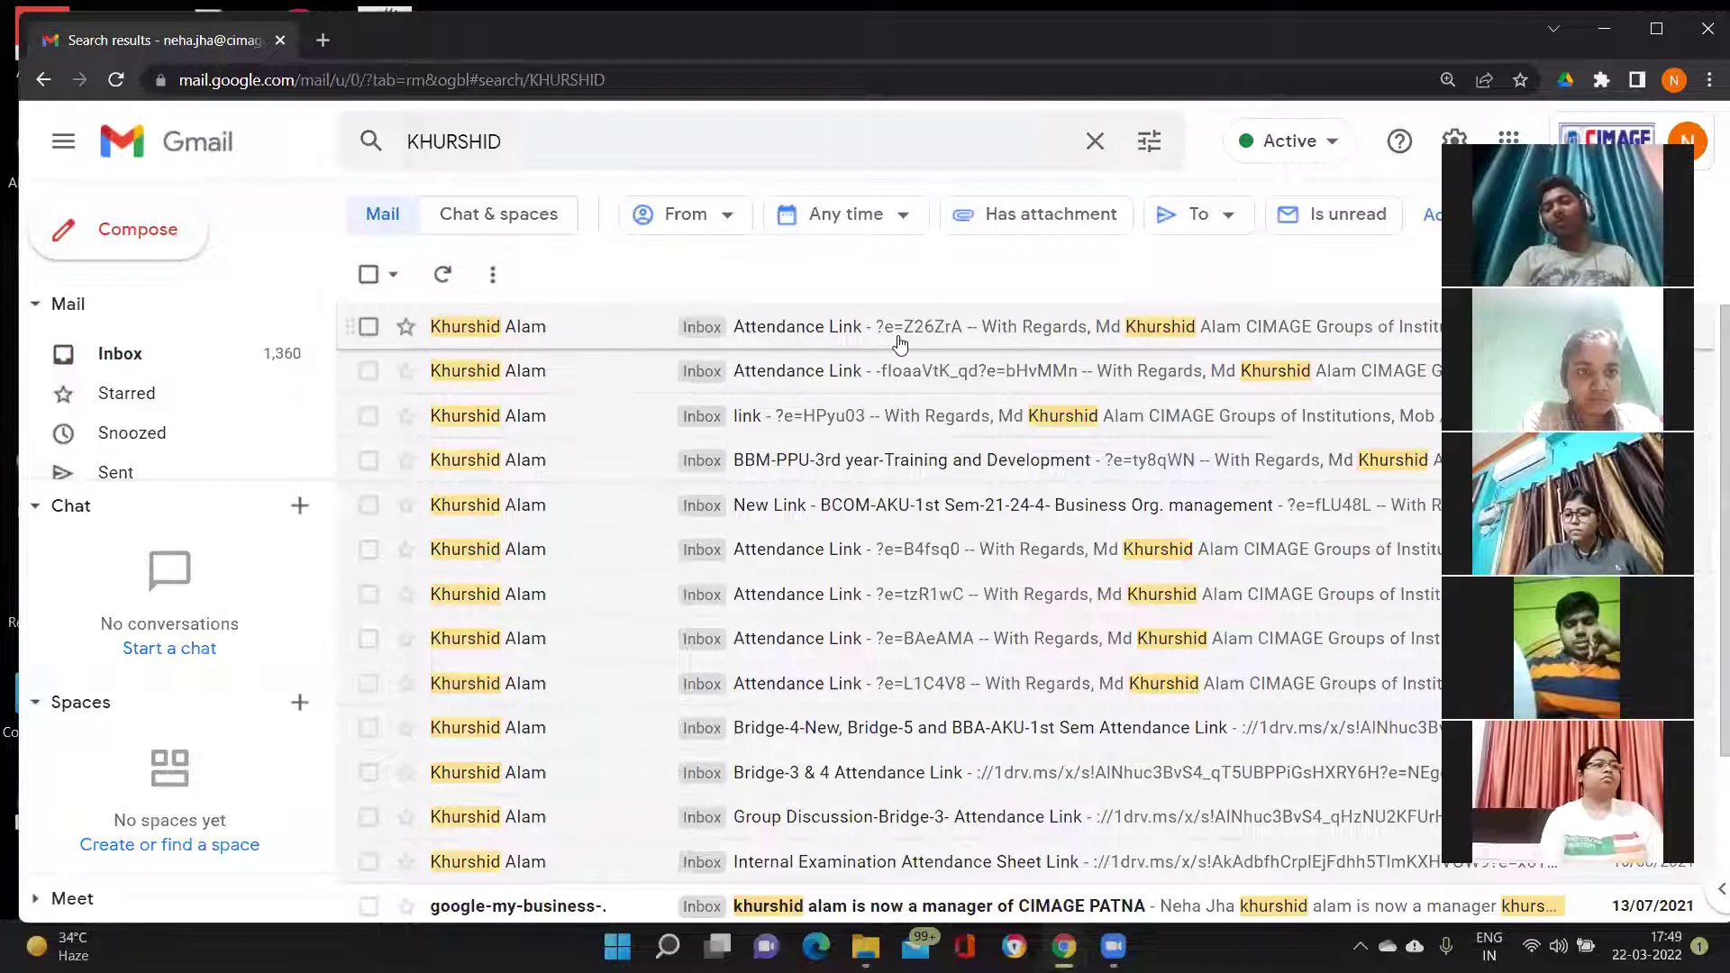
Step: Open the BBA-AKU-3rd Sem attendance workbook from the newest Attendance Link e-mail and switch it to Editing mode
{"action": "left_click", "coordinate": [900, 339]}
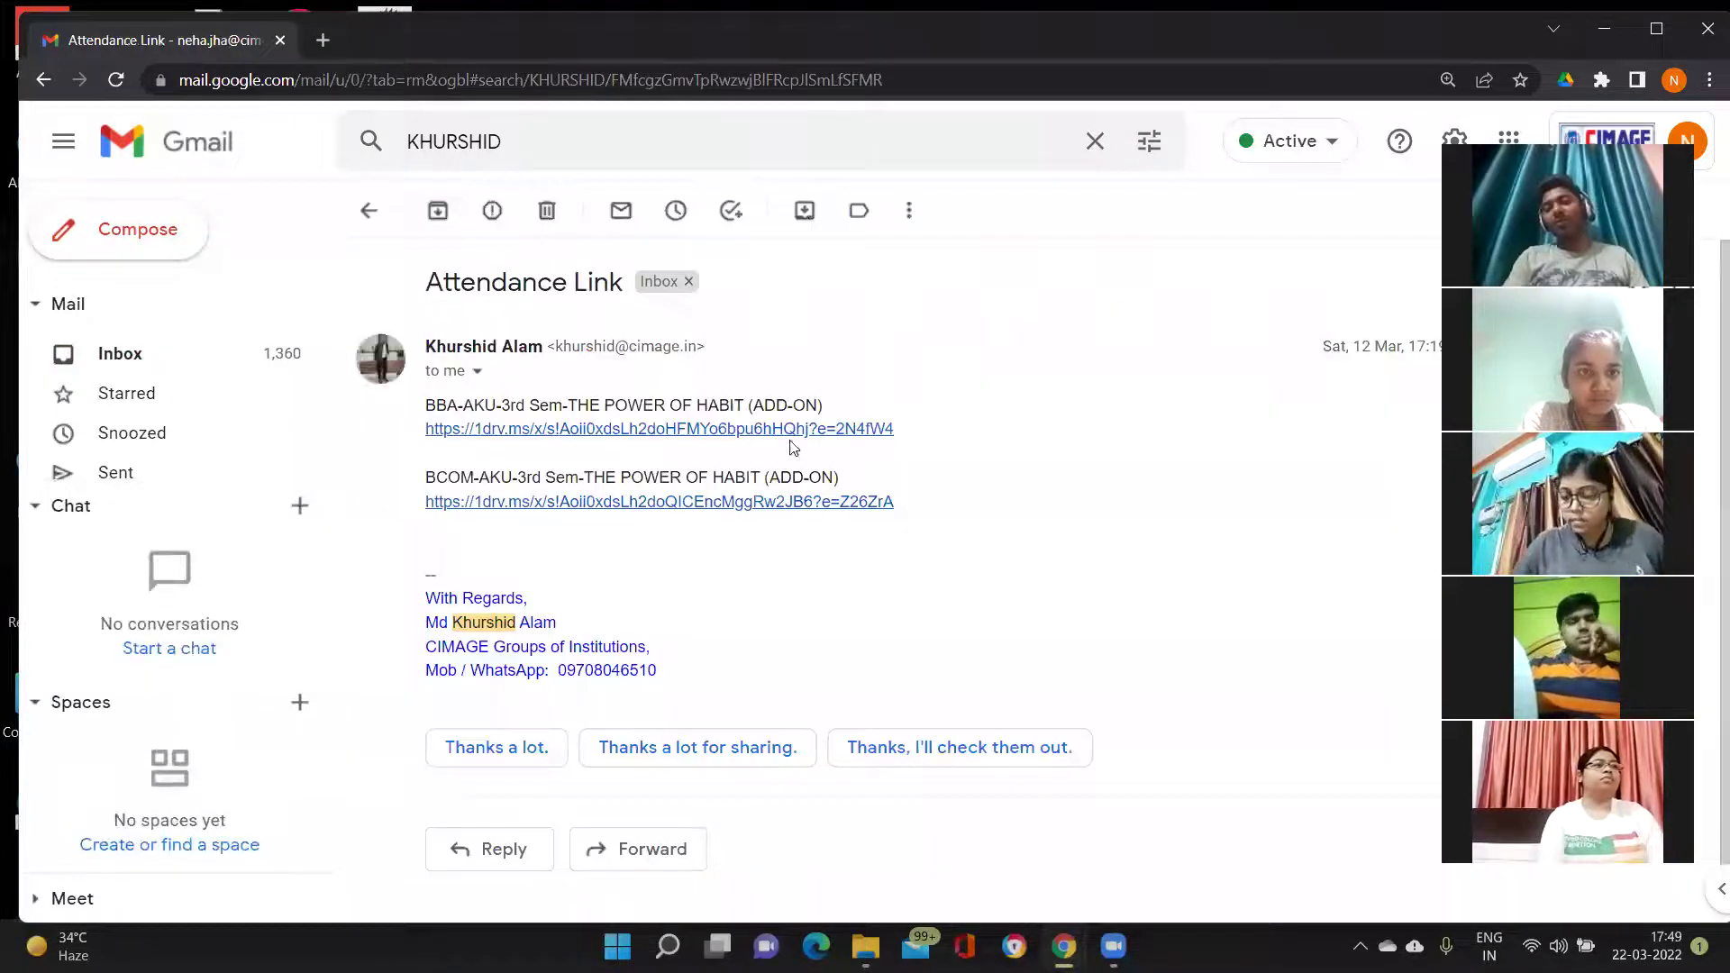
{"action": "left_click", "coordinate": [634, 431]}
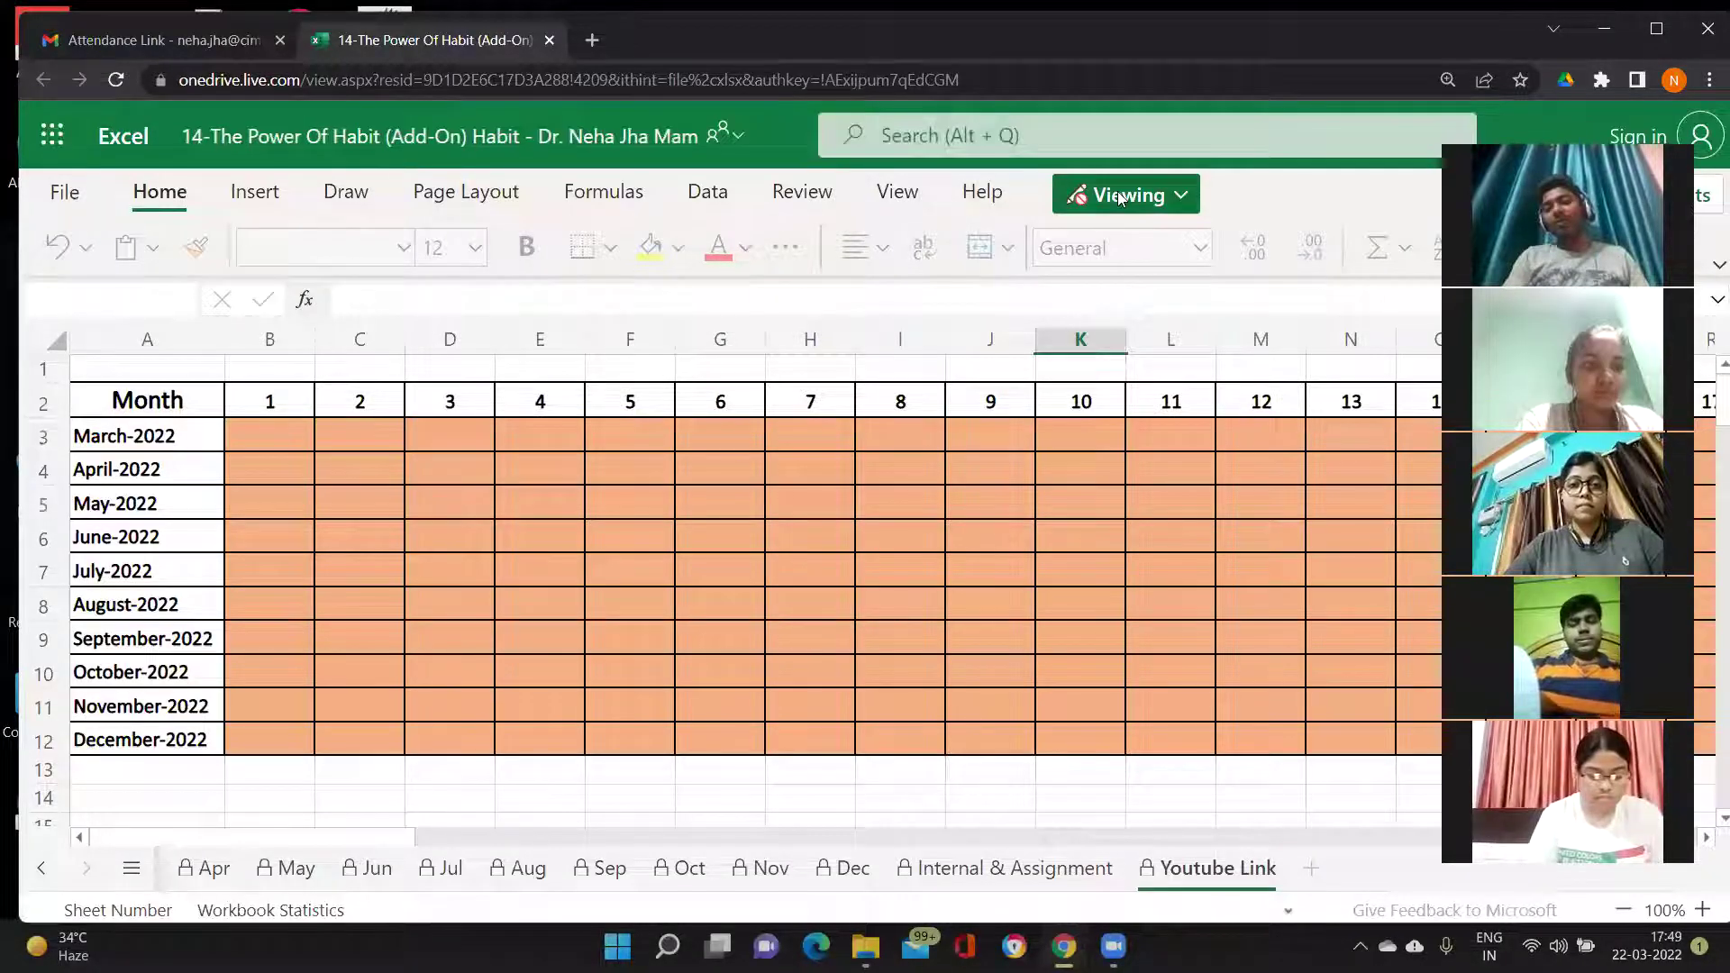
{"action": "left_click", "coordinate": [1120, 196]}
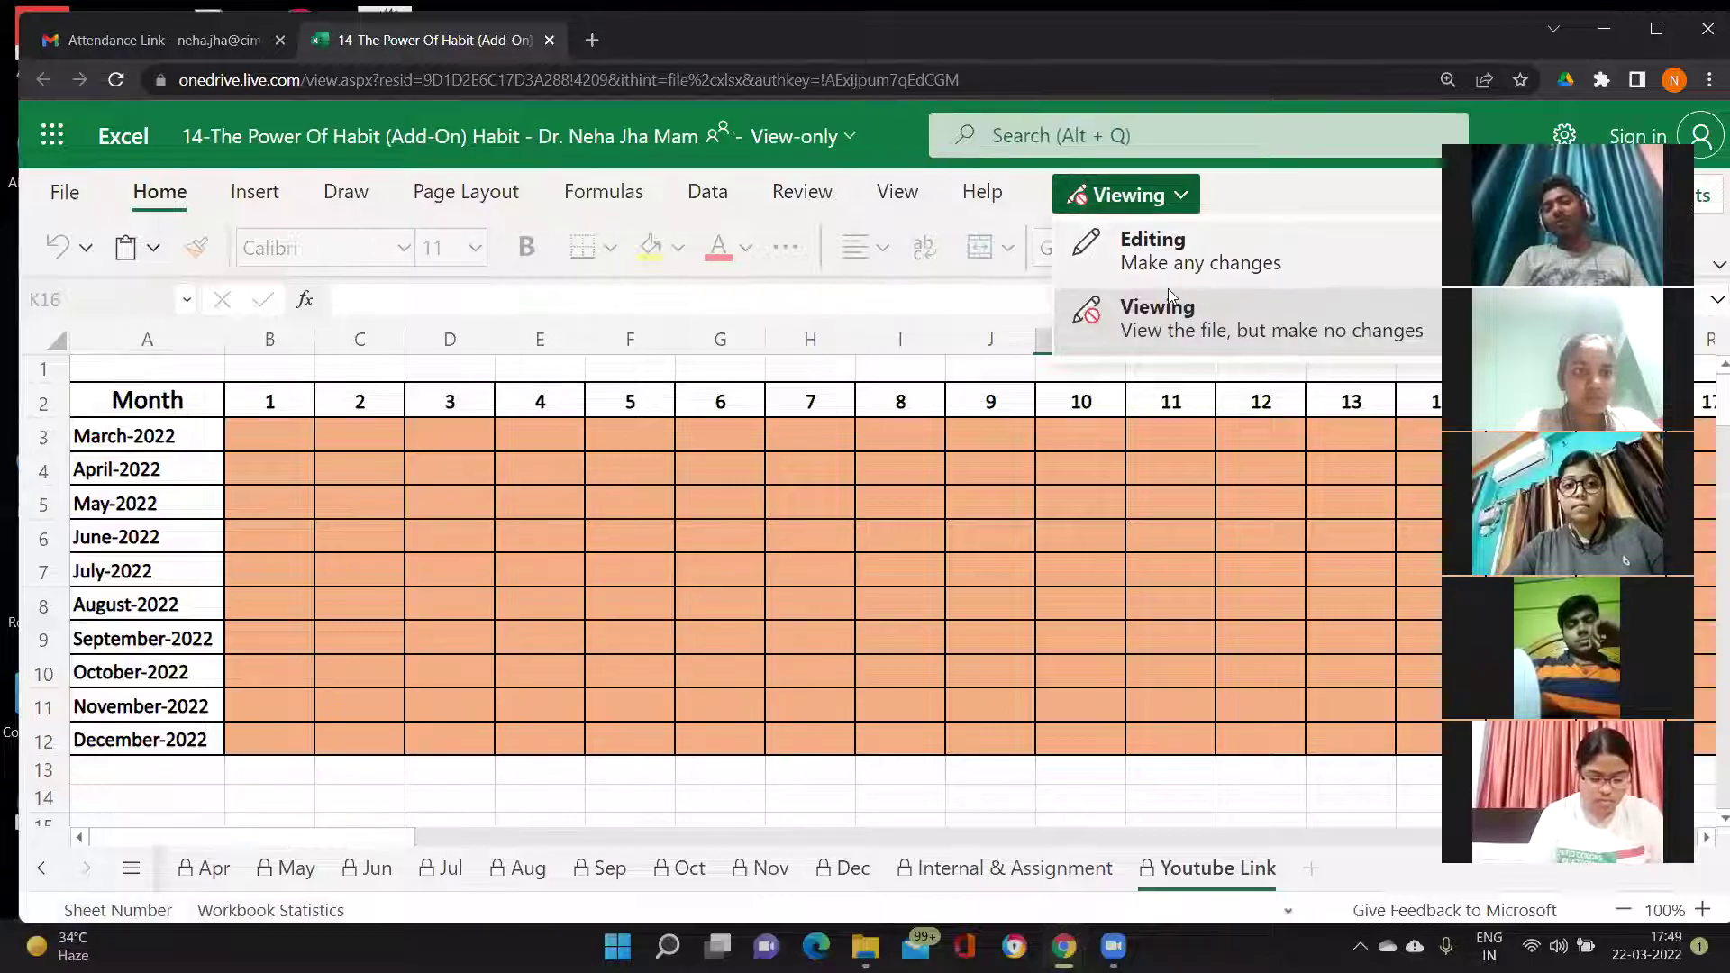
{"action": "left_click", "coordinate": [1162, 245]}
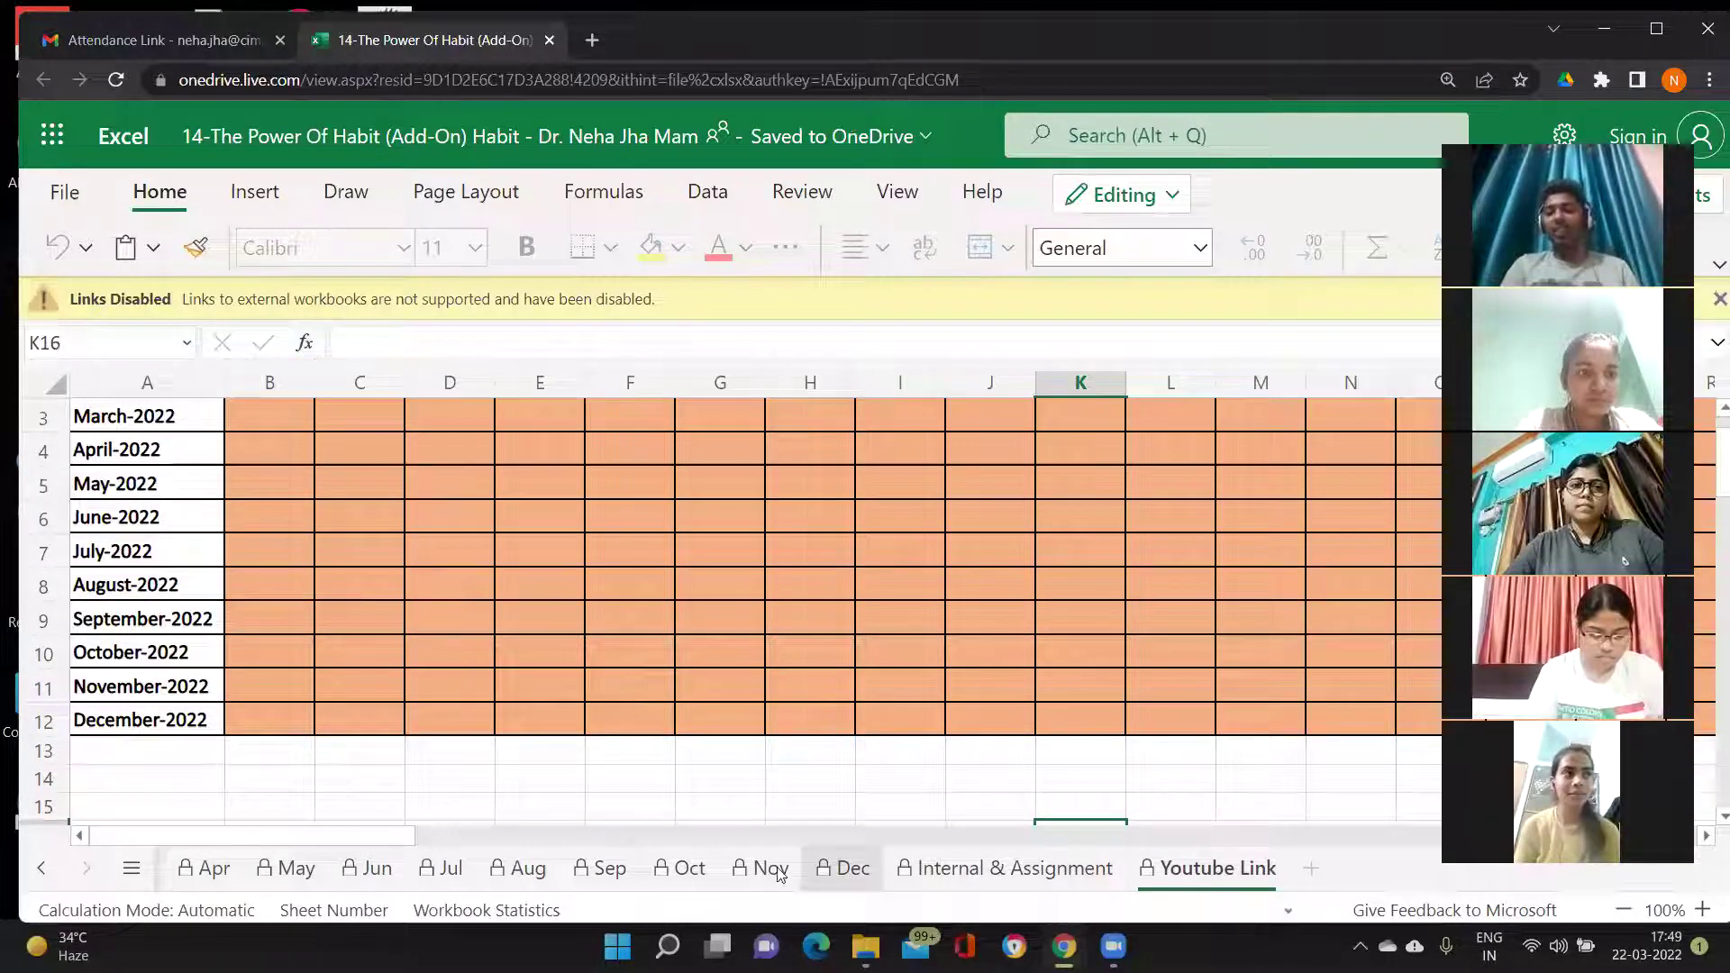
Step: Go to the Mar attendance sheet of the workbook
{"action": "left_click", "coordinate": [210, 870]}
{"action": "left_click", "coordinate": [37, 871]}
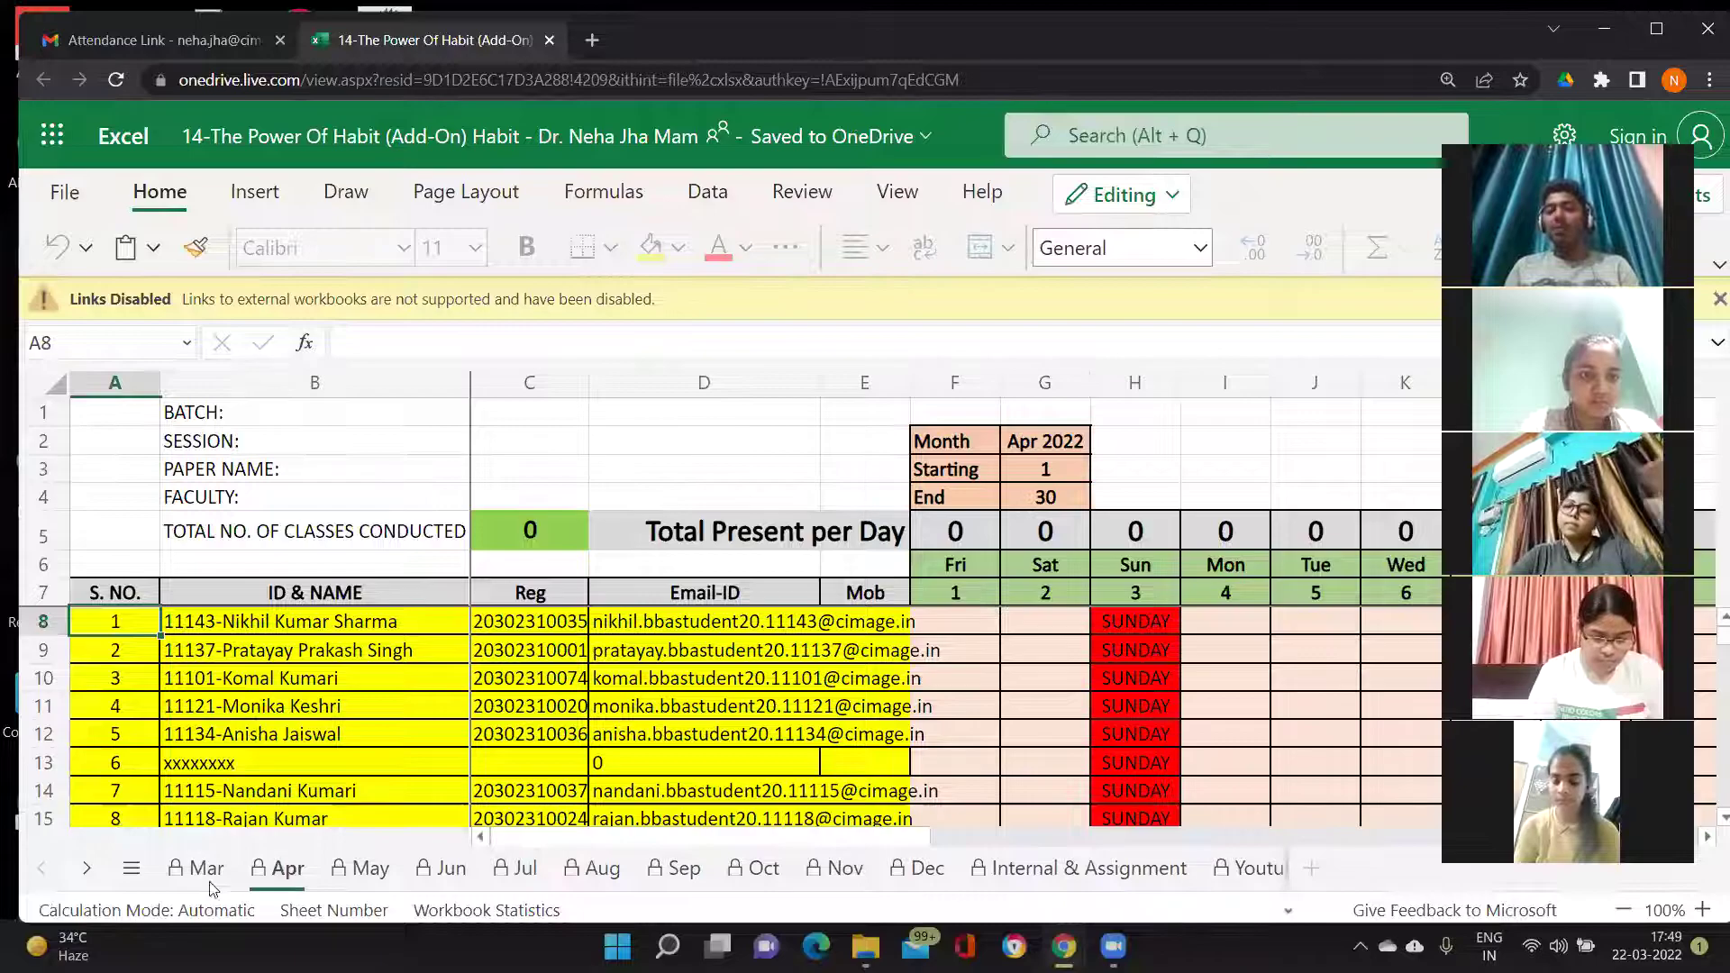
{"action": "left_click", "coordinate": [208, 869]}
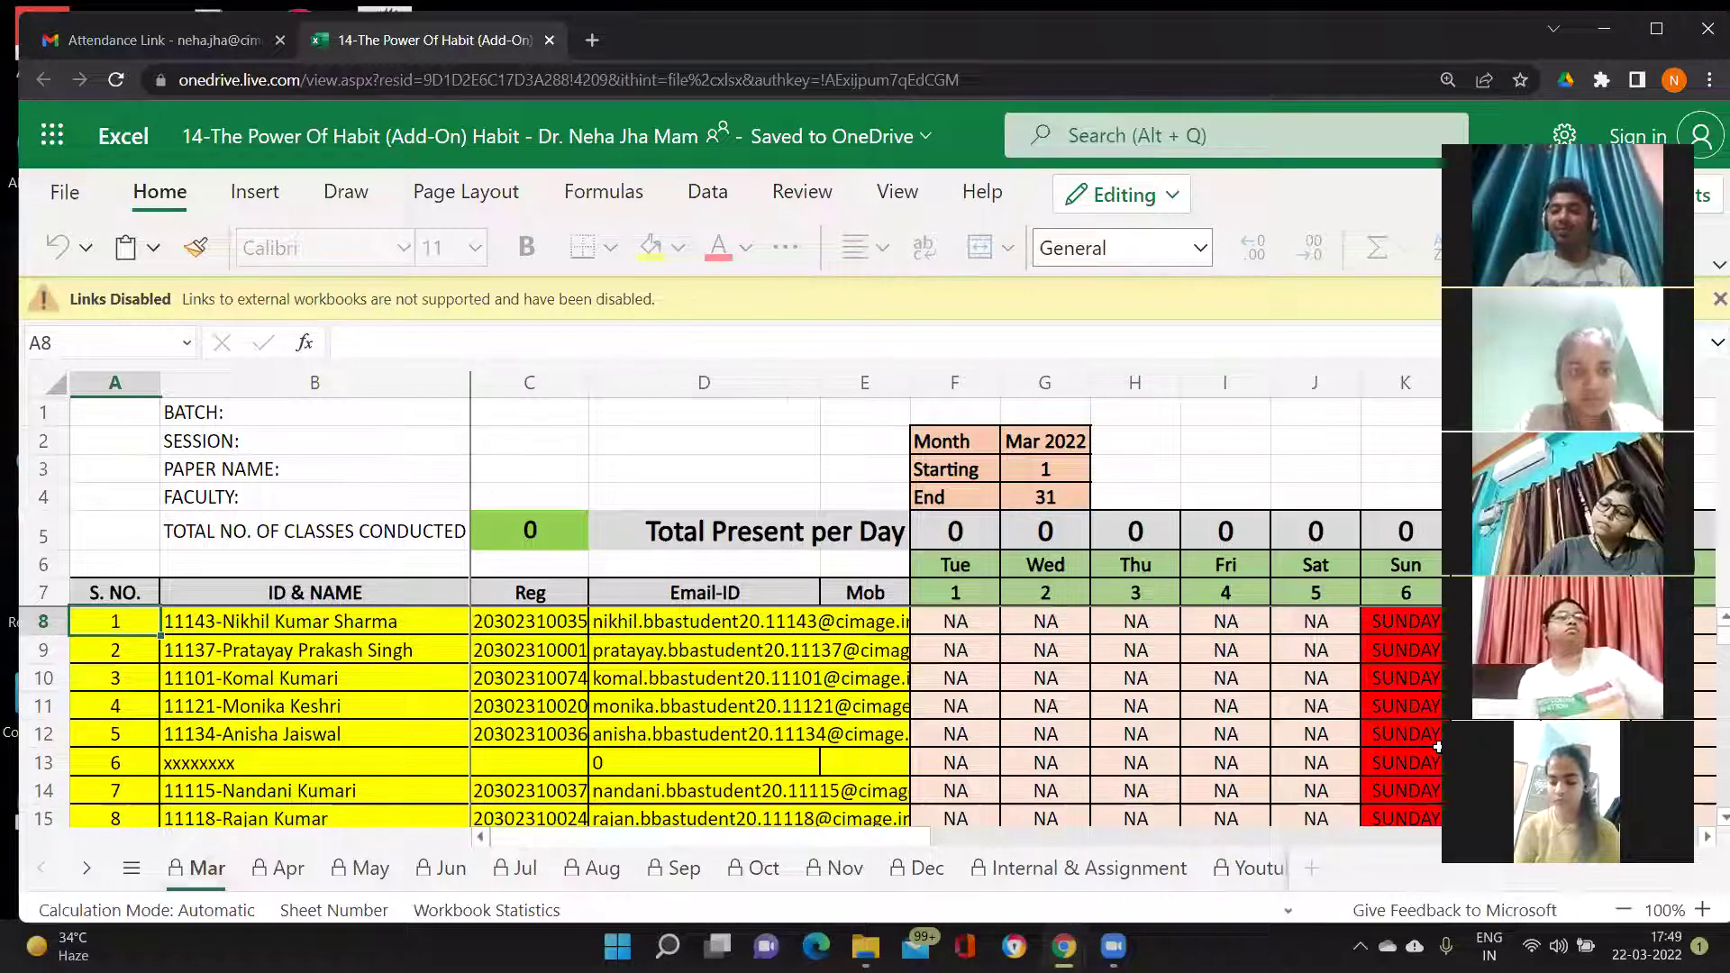
Step: Enter A for the first three students in the Tuesday 22 March column, cells AA8 to AA10
{"action": "scroll", "coordinate": [1706, 840], "scroll_direction": "right", "scroll_amount": 3}
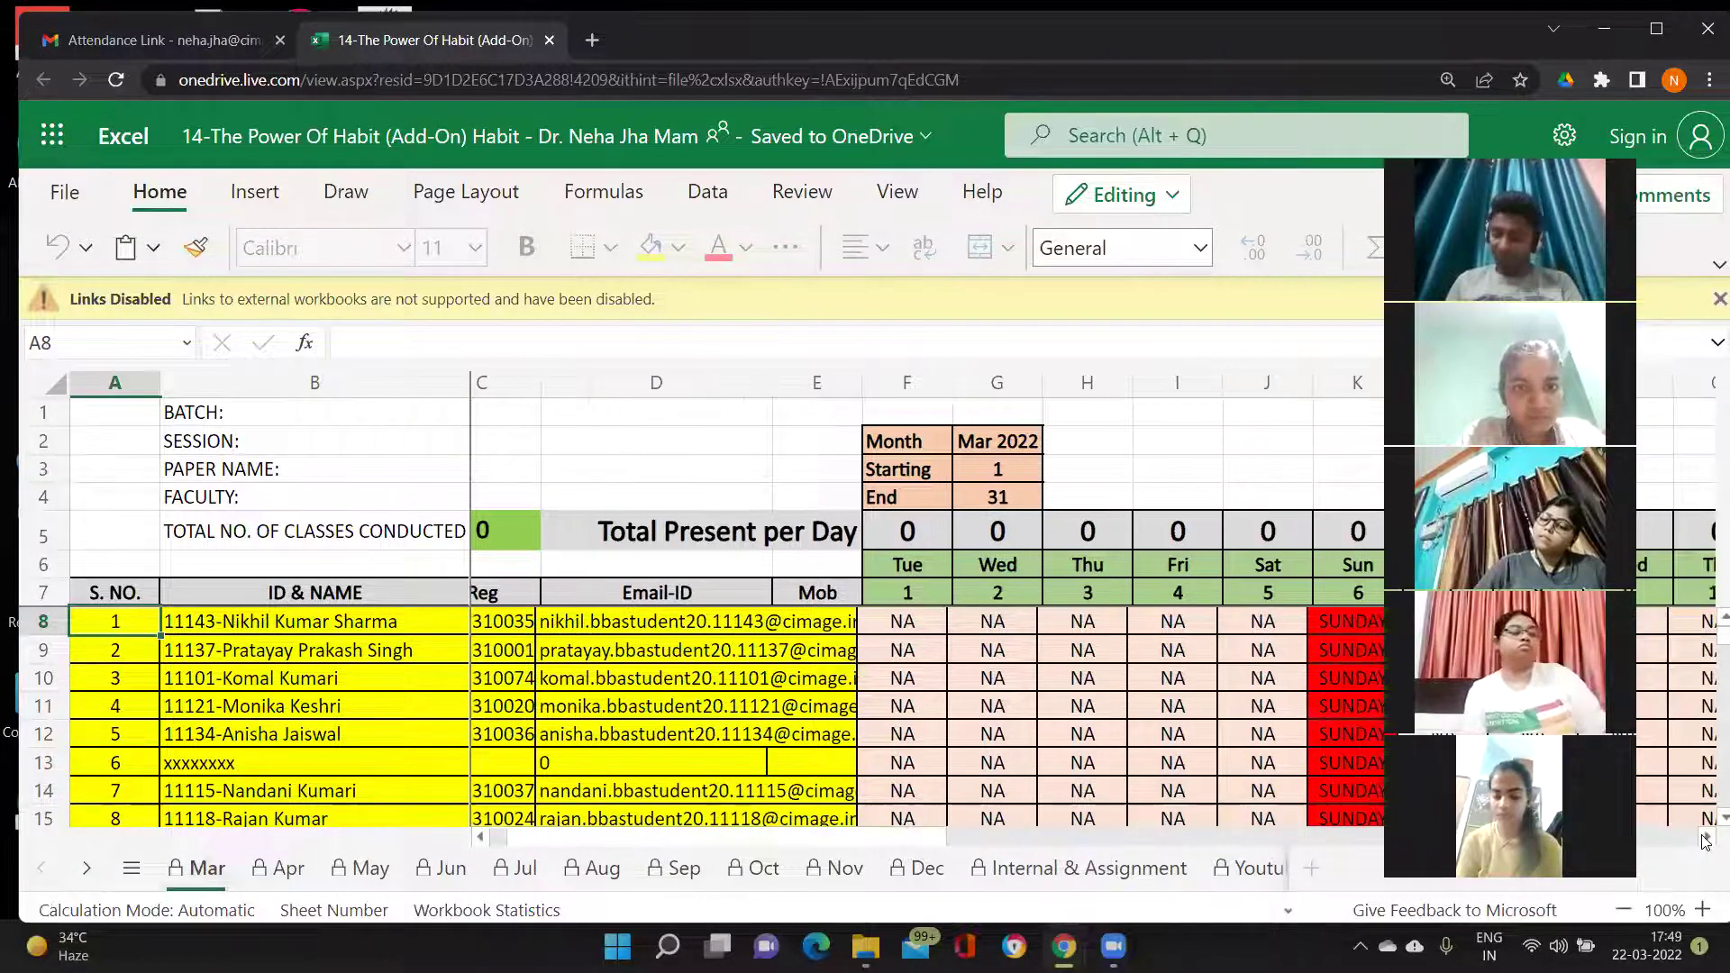
{"action": "scroll", "coordinate": [1706, 841], "scroll_direction": "right", "scroll_amount": 5}
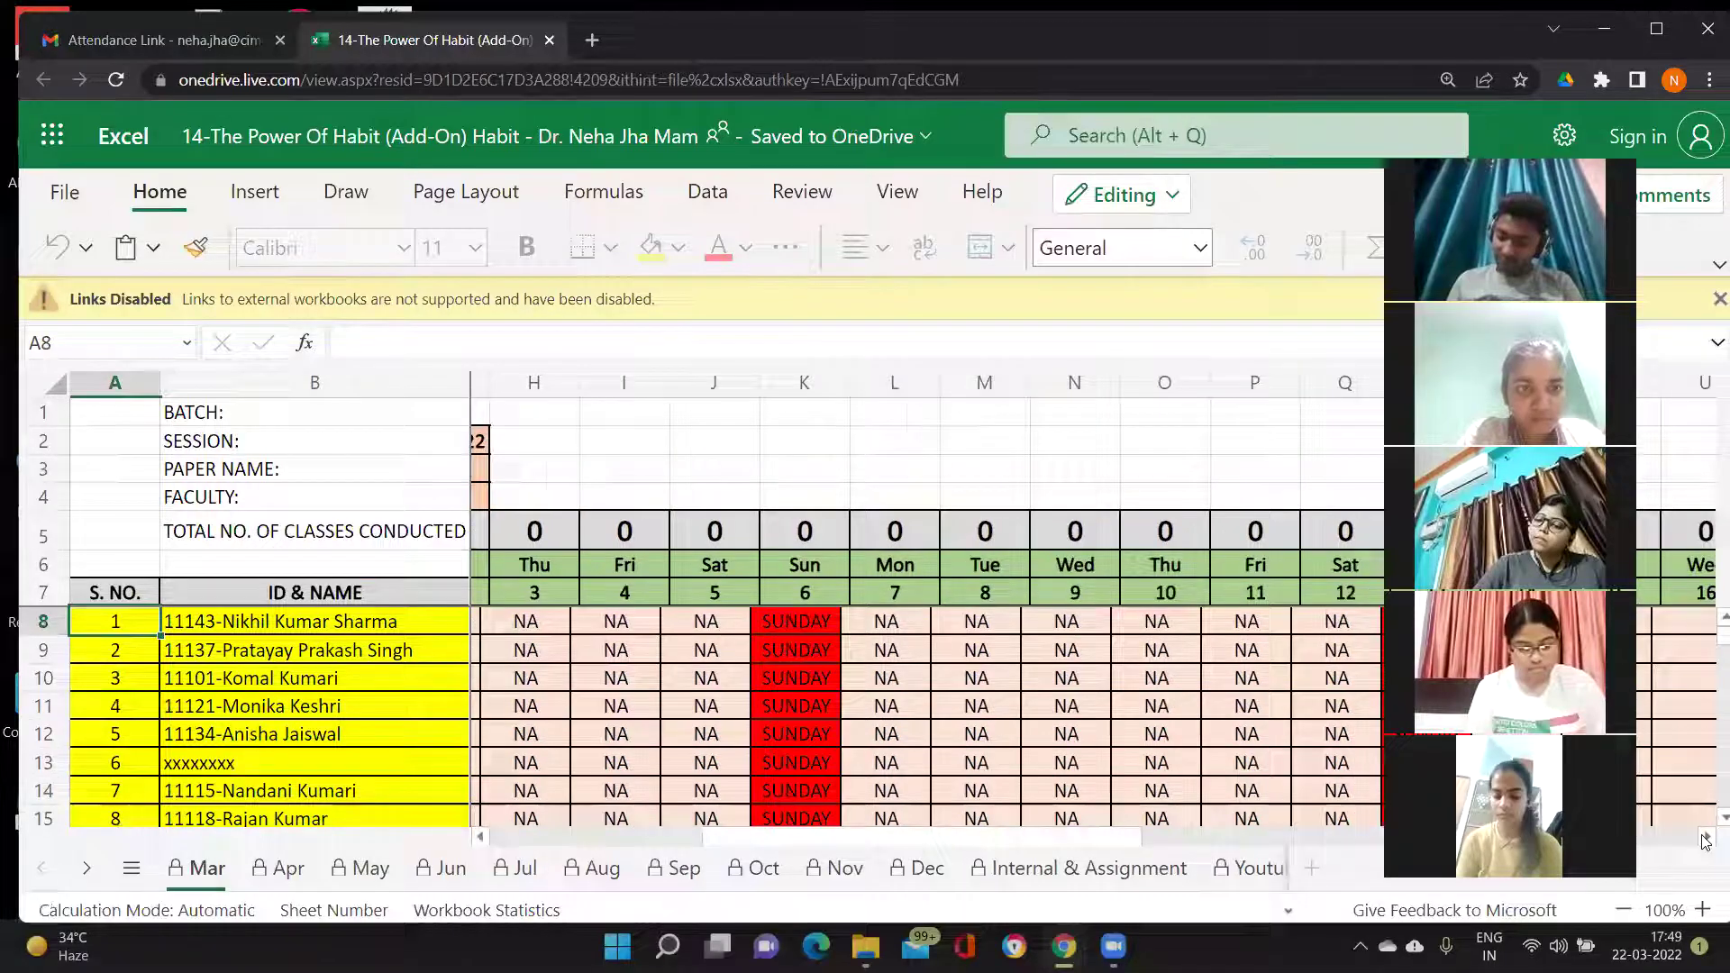
{"action": "scroll", "coordinate": [1706, 841], "scroll_direction": "right", "scroll_amount": 4}
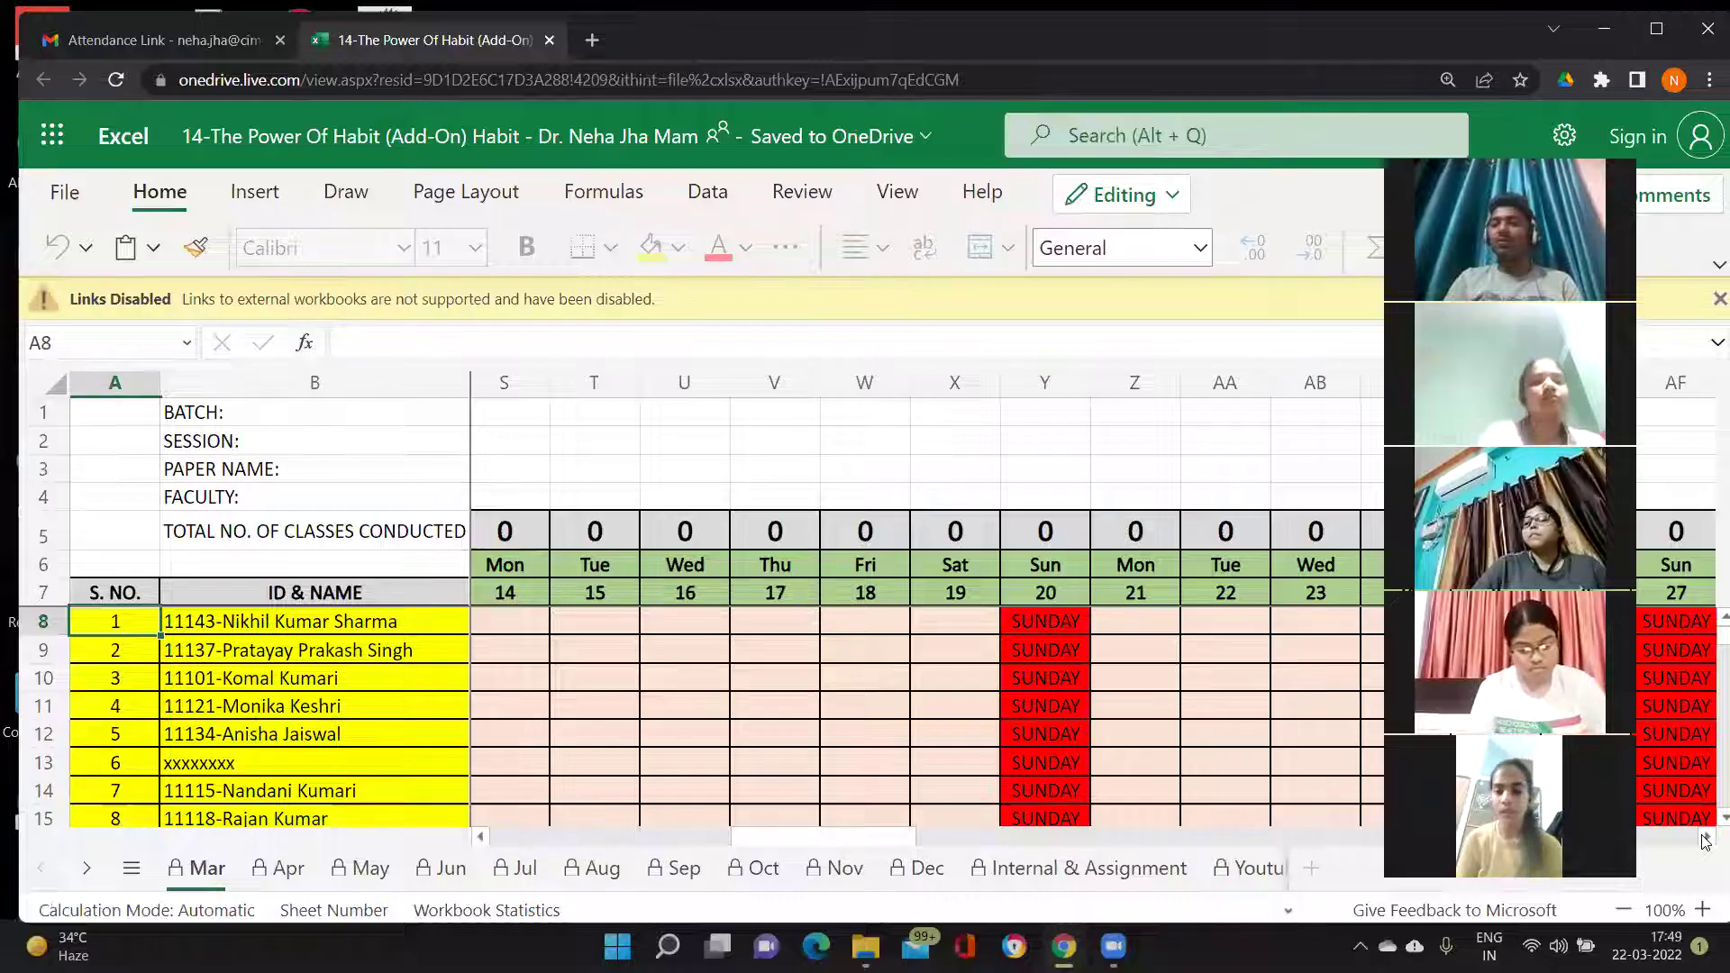
{"action": "scroll", "coordinate": [1706, 841], "scroll_direction": "right", "scroll_amount": 1}
{"action": "scroll", "coordinate": [1706, 841], "scroll_direction": "right", "scroll_amount": 5}
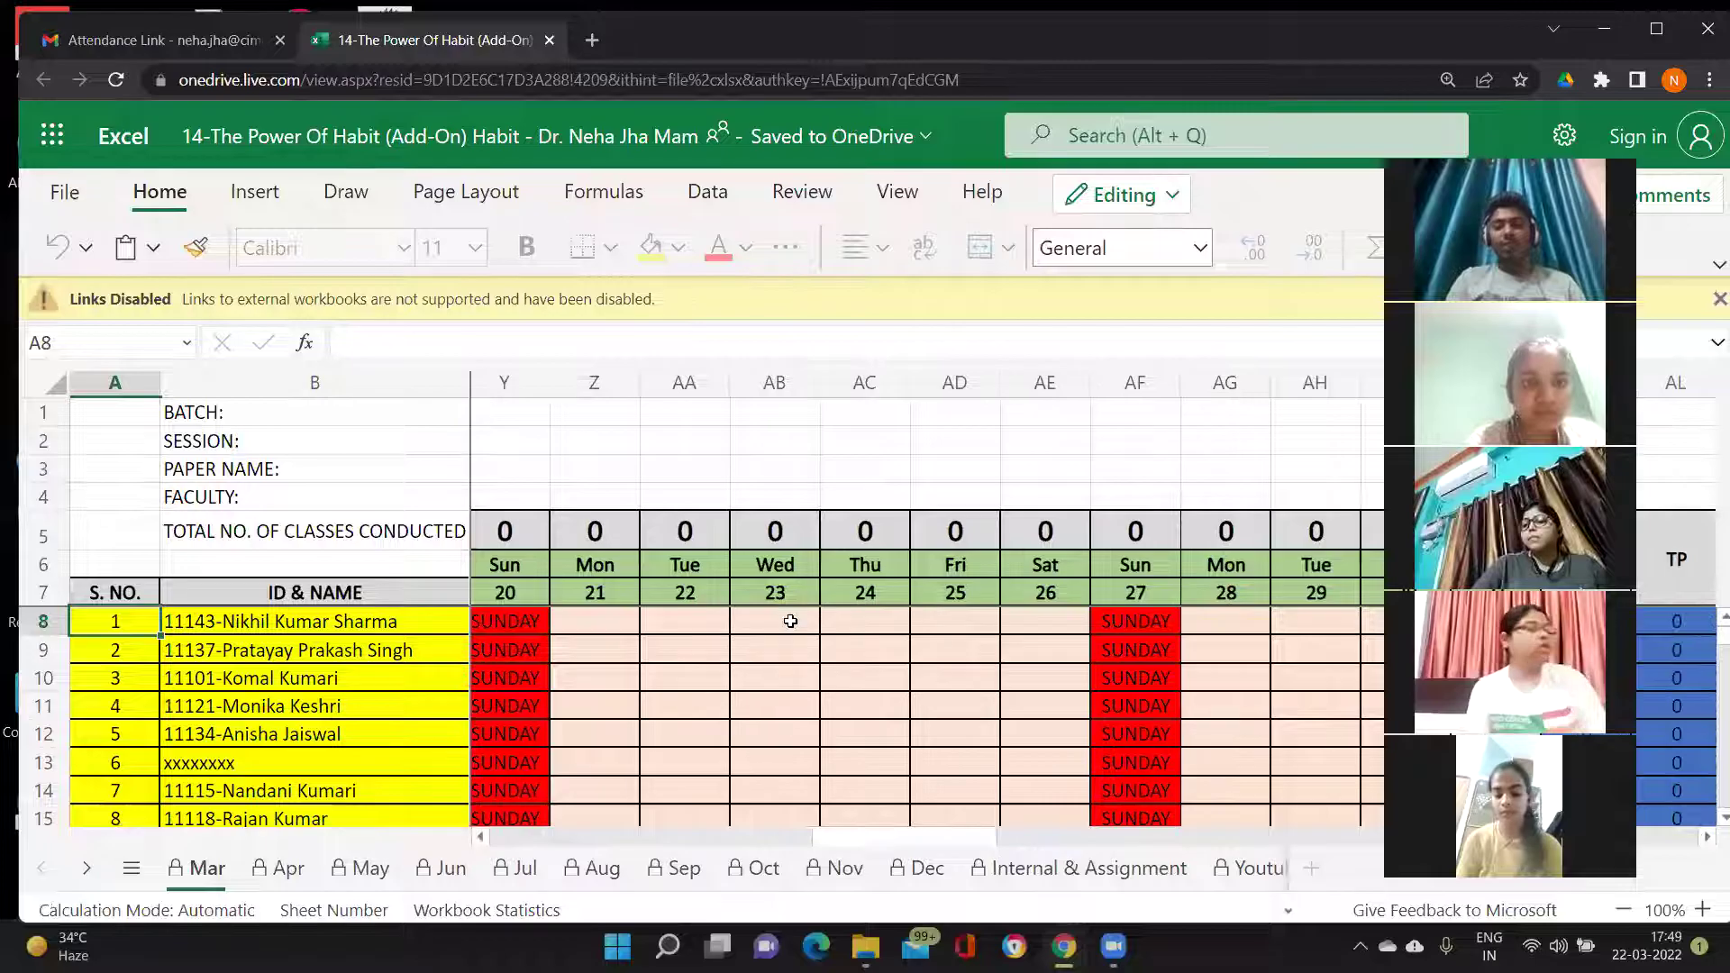
{"action": "left_click", "coordinate": [695, 627]}
{"action": "type", "text": "A"}
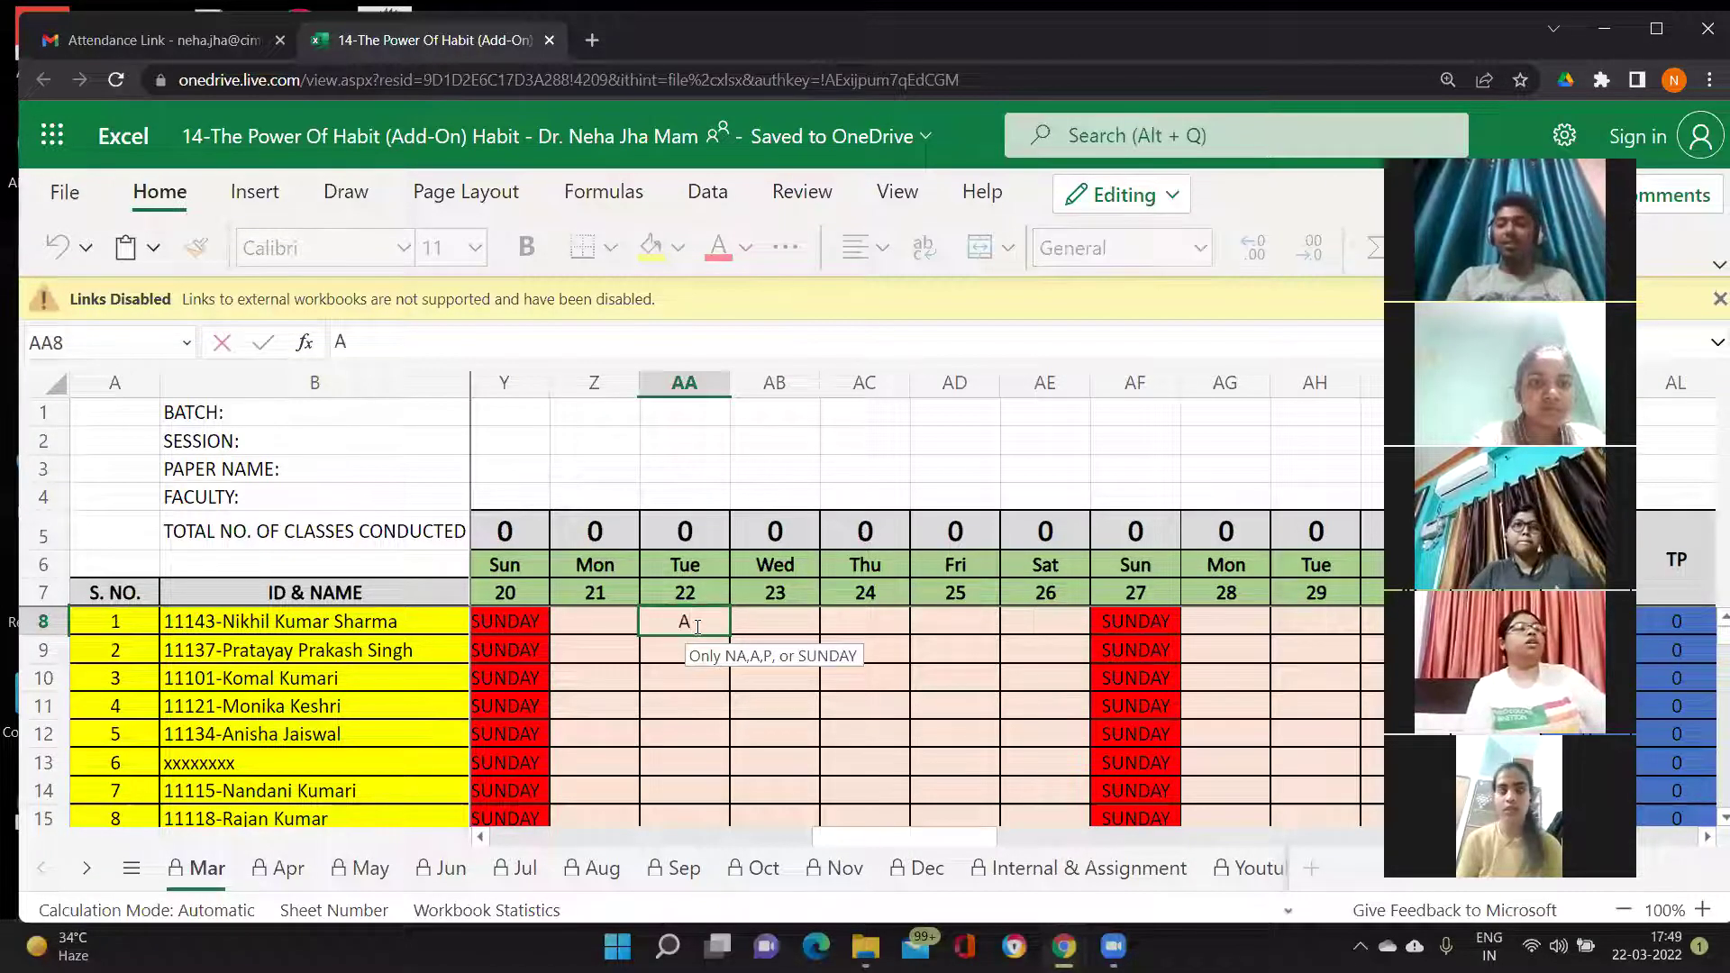
{"action": "key", "text": "Return"}
{"action": "type", "text": "A"}
{"action": "key", "text": "Return"}
{"action": "type", "text": "A"}
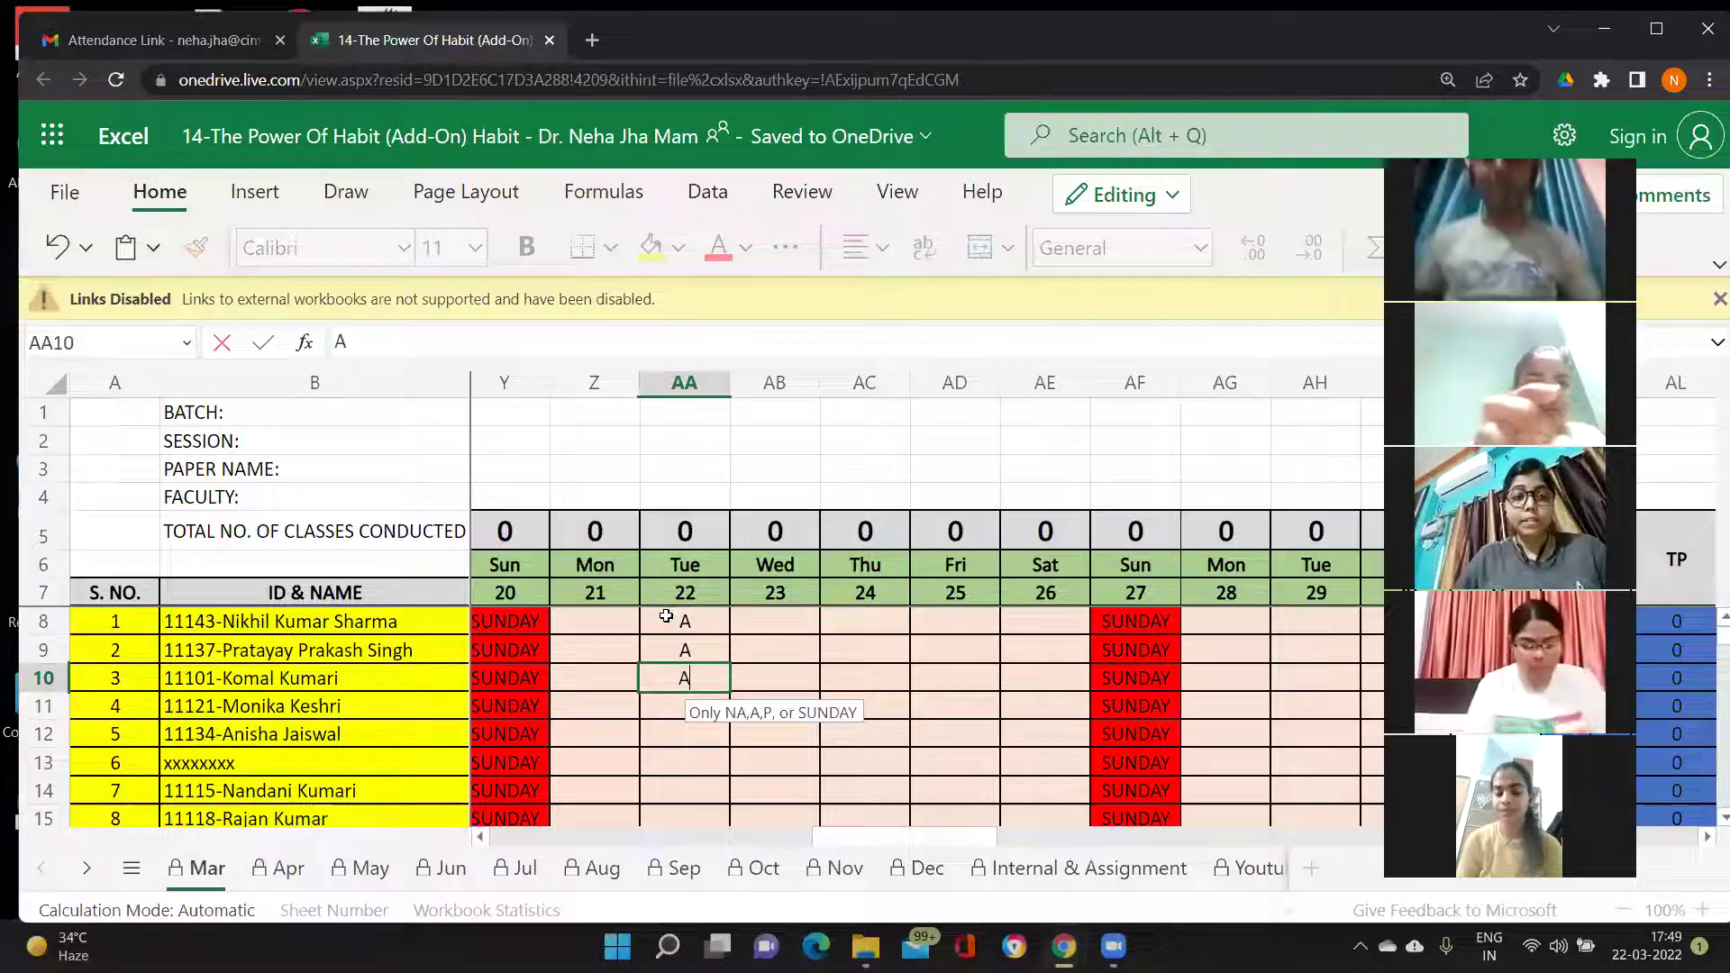
Step: Fill the A mark from AA8 down the 22 March column to the last student in row 93
{"action": "left_click_drag", "start_coordinate": [686, 623], "coordinate": [753, 638]}
{"action": "scroll", "coordinate": [760, 635], "scroll_direction": "up", "scroll_amount": 1}
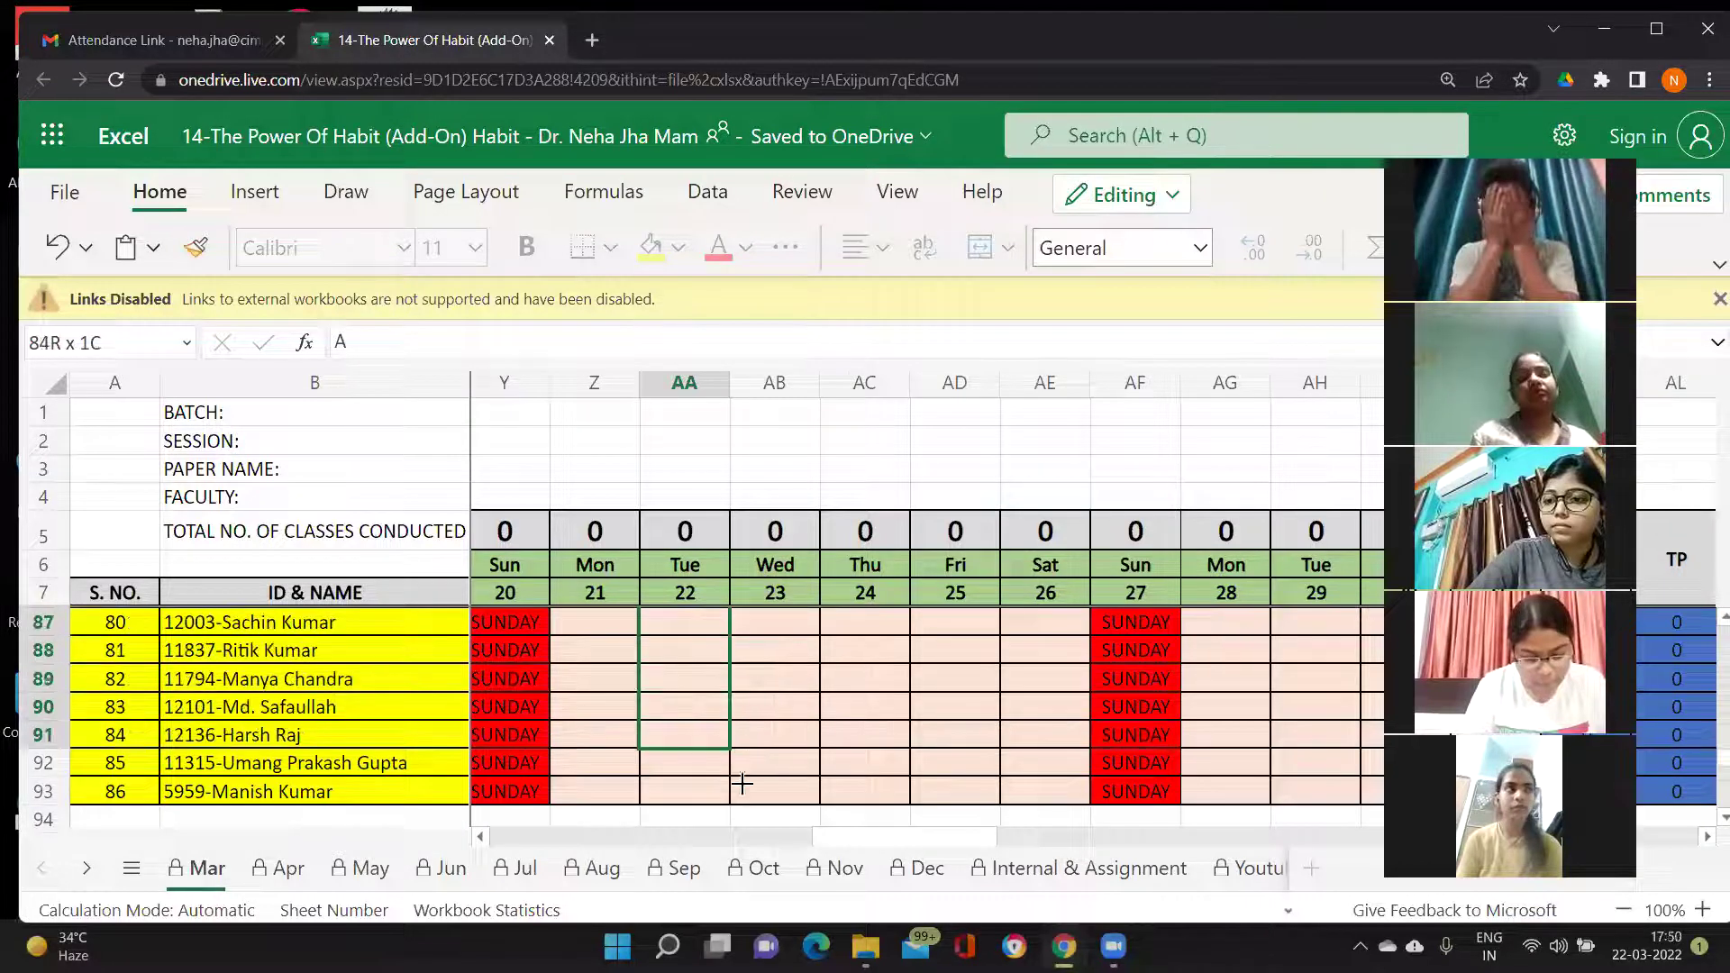
{"action": "key", "text": "ctrl+Return"}
{"action": "scroll", "coordinate": [694, 662], "scroll_direction": "up", "scroll_amount": 20}
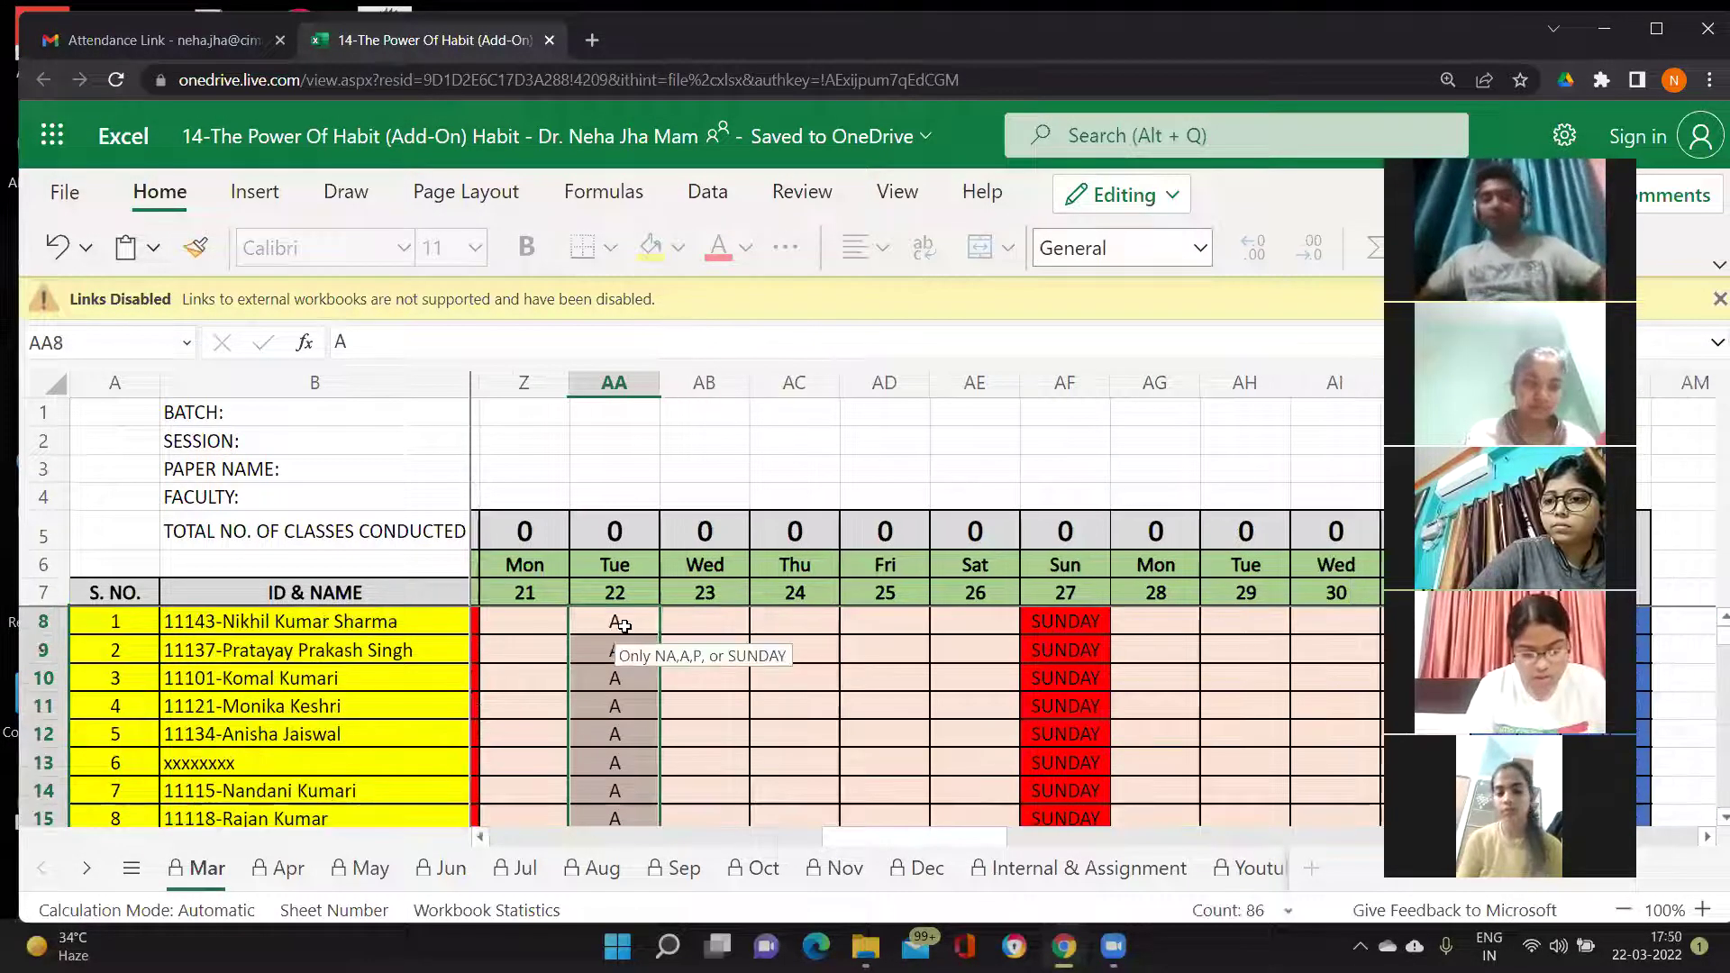
Step: Mark the students with serial numbers 2 to 5 as P for 22 March, cells AA9 to AA12
{"action": "left_click", "coordinate": [626, 627]}
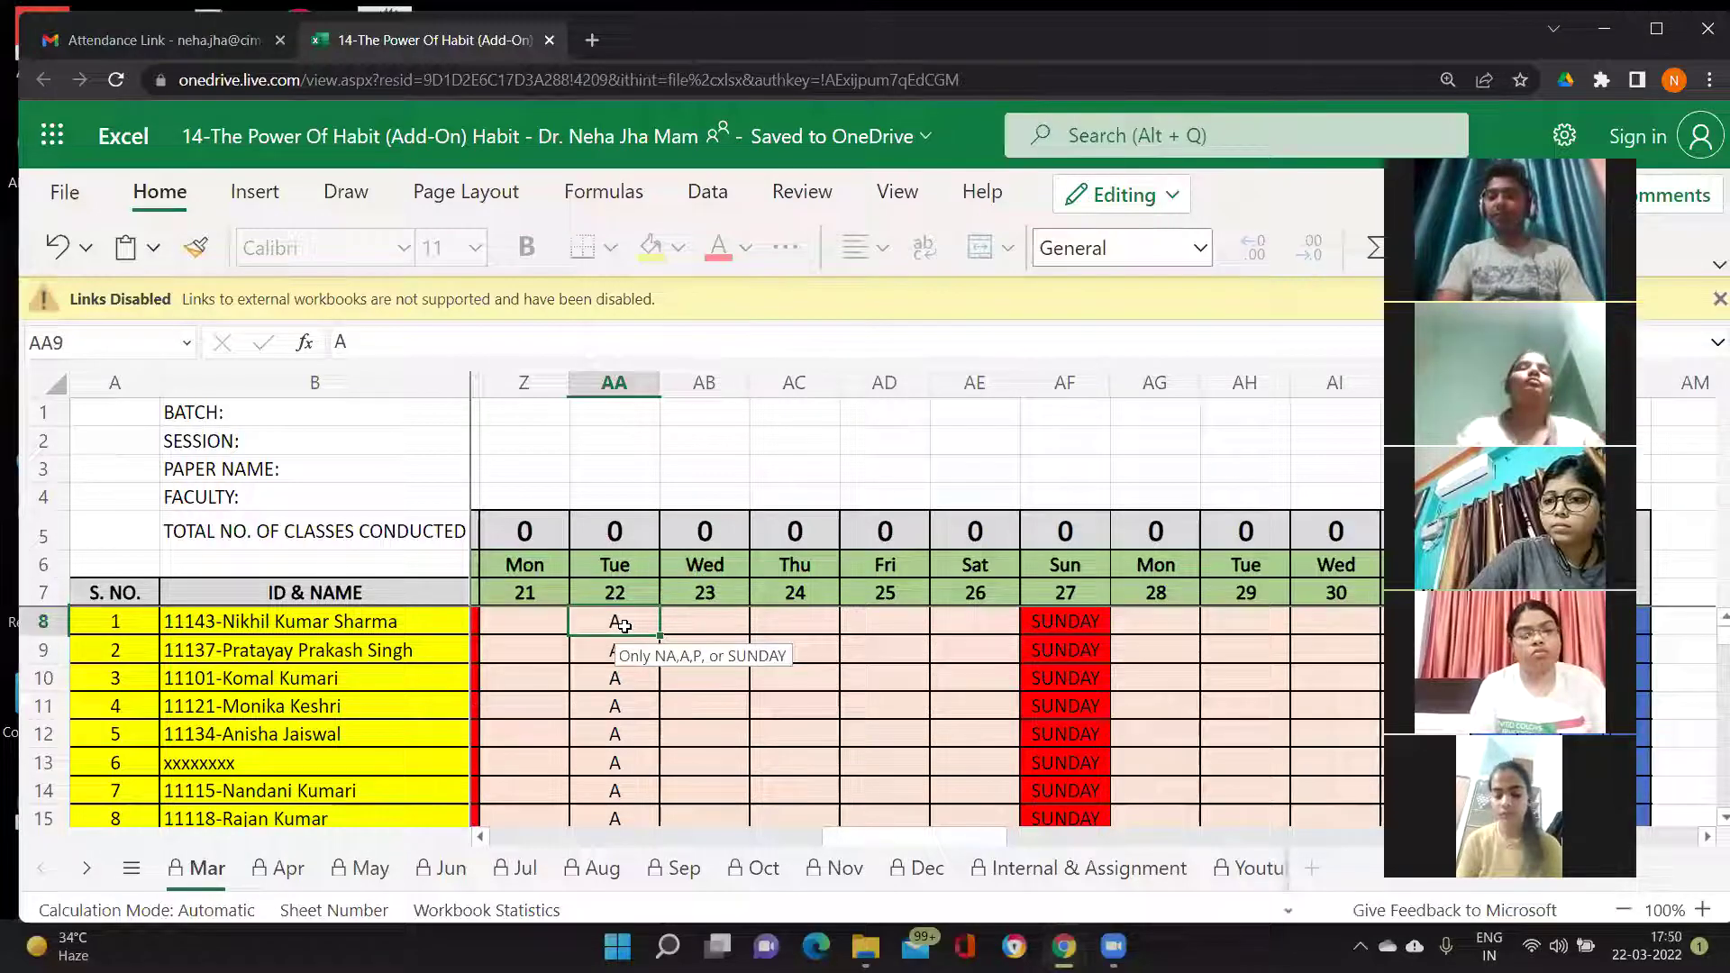
{"action": "key", "text": "Down"}
{"action": "type", "text": "P"}
{"action": "key", "text": "Return"}
{"action": "type", "text": "P"}
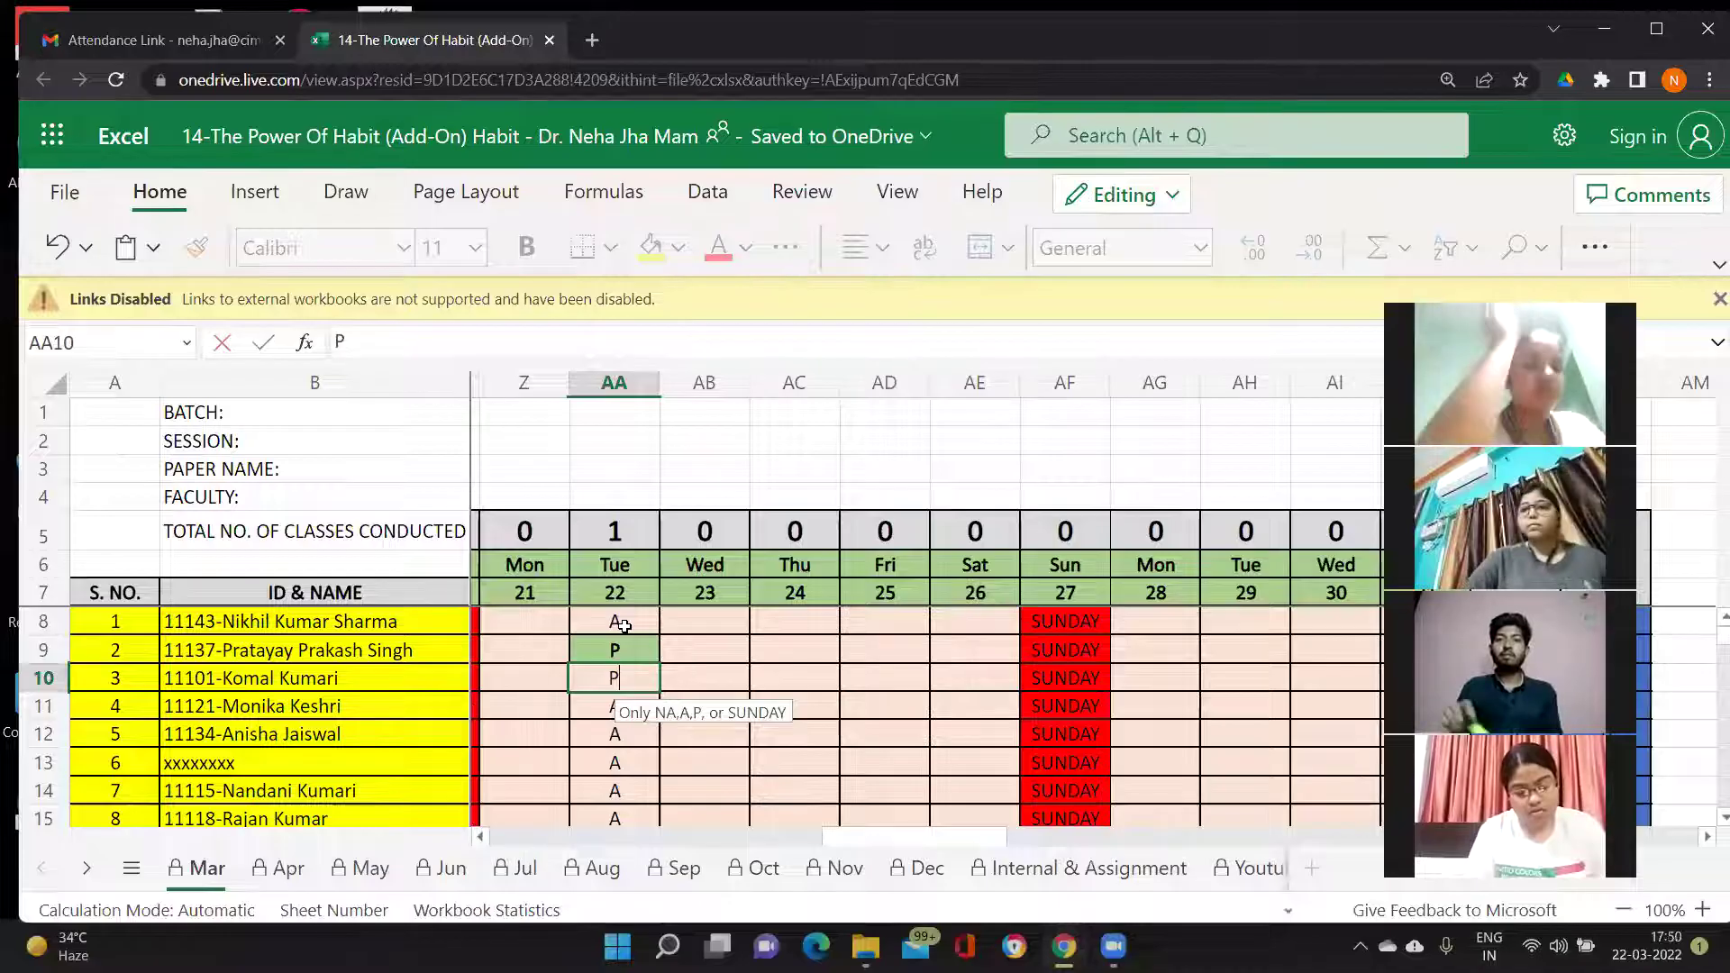
{"action": "key", "text": "Return"}
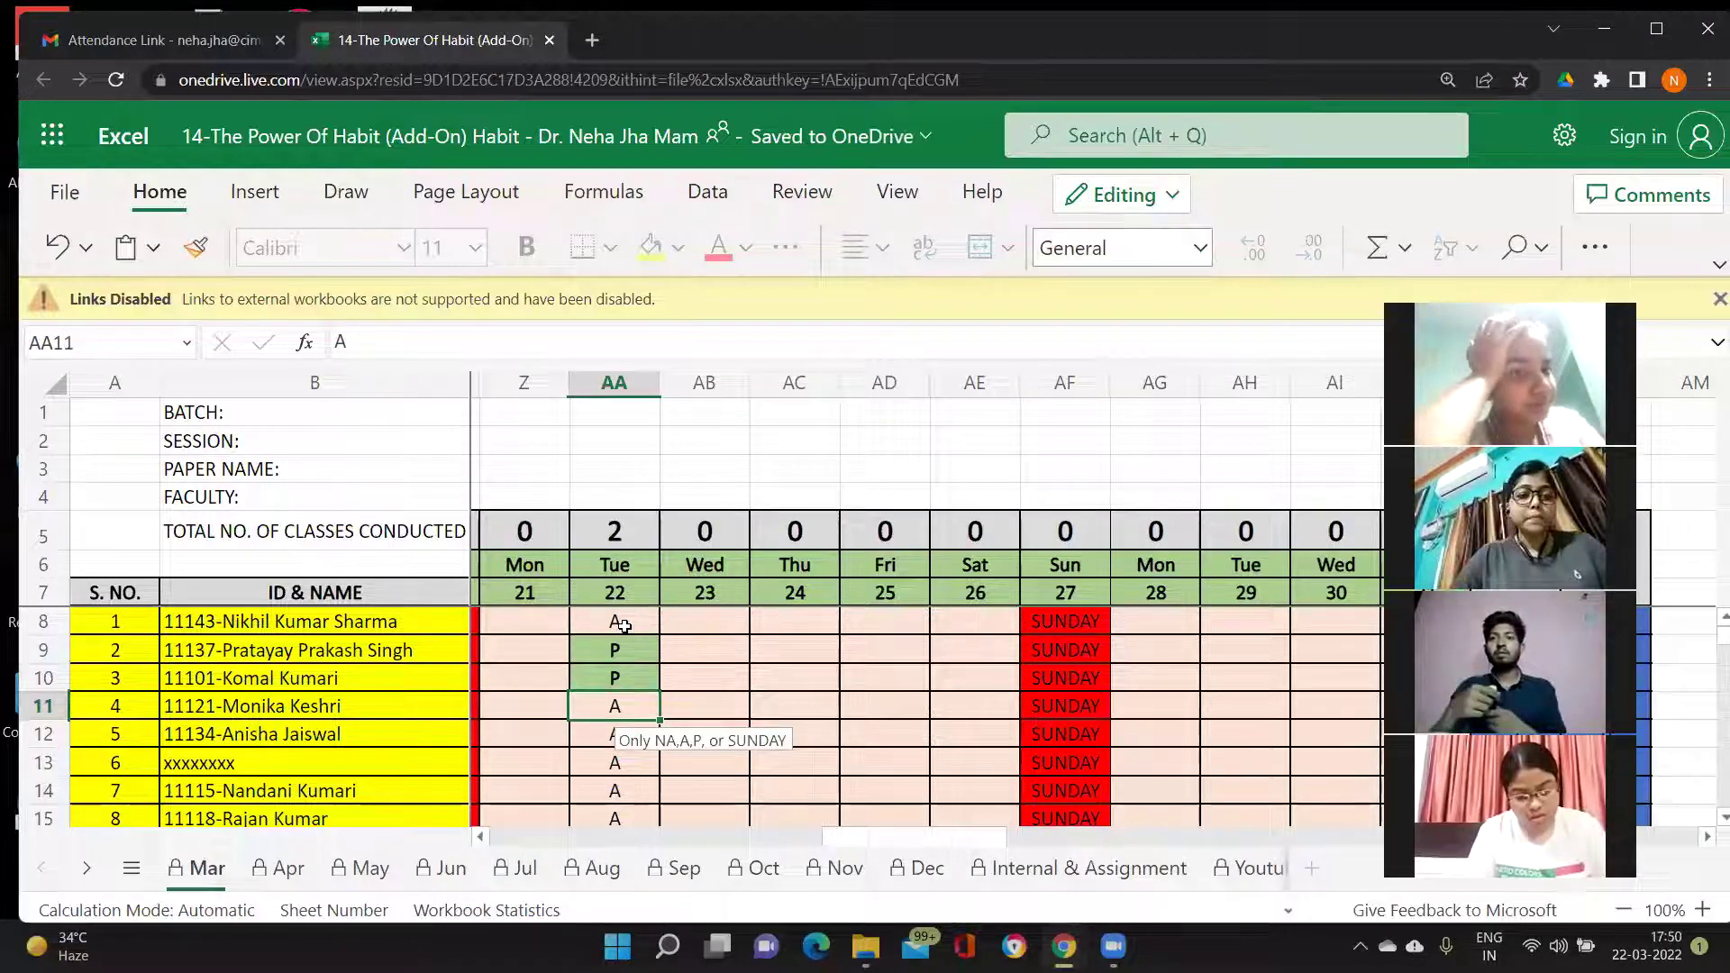
{"action": "type", "text": "P"}
{"action": "key", "text": "Return"}
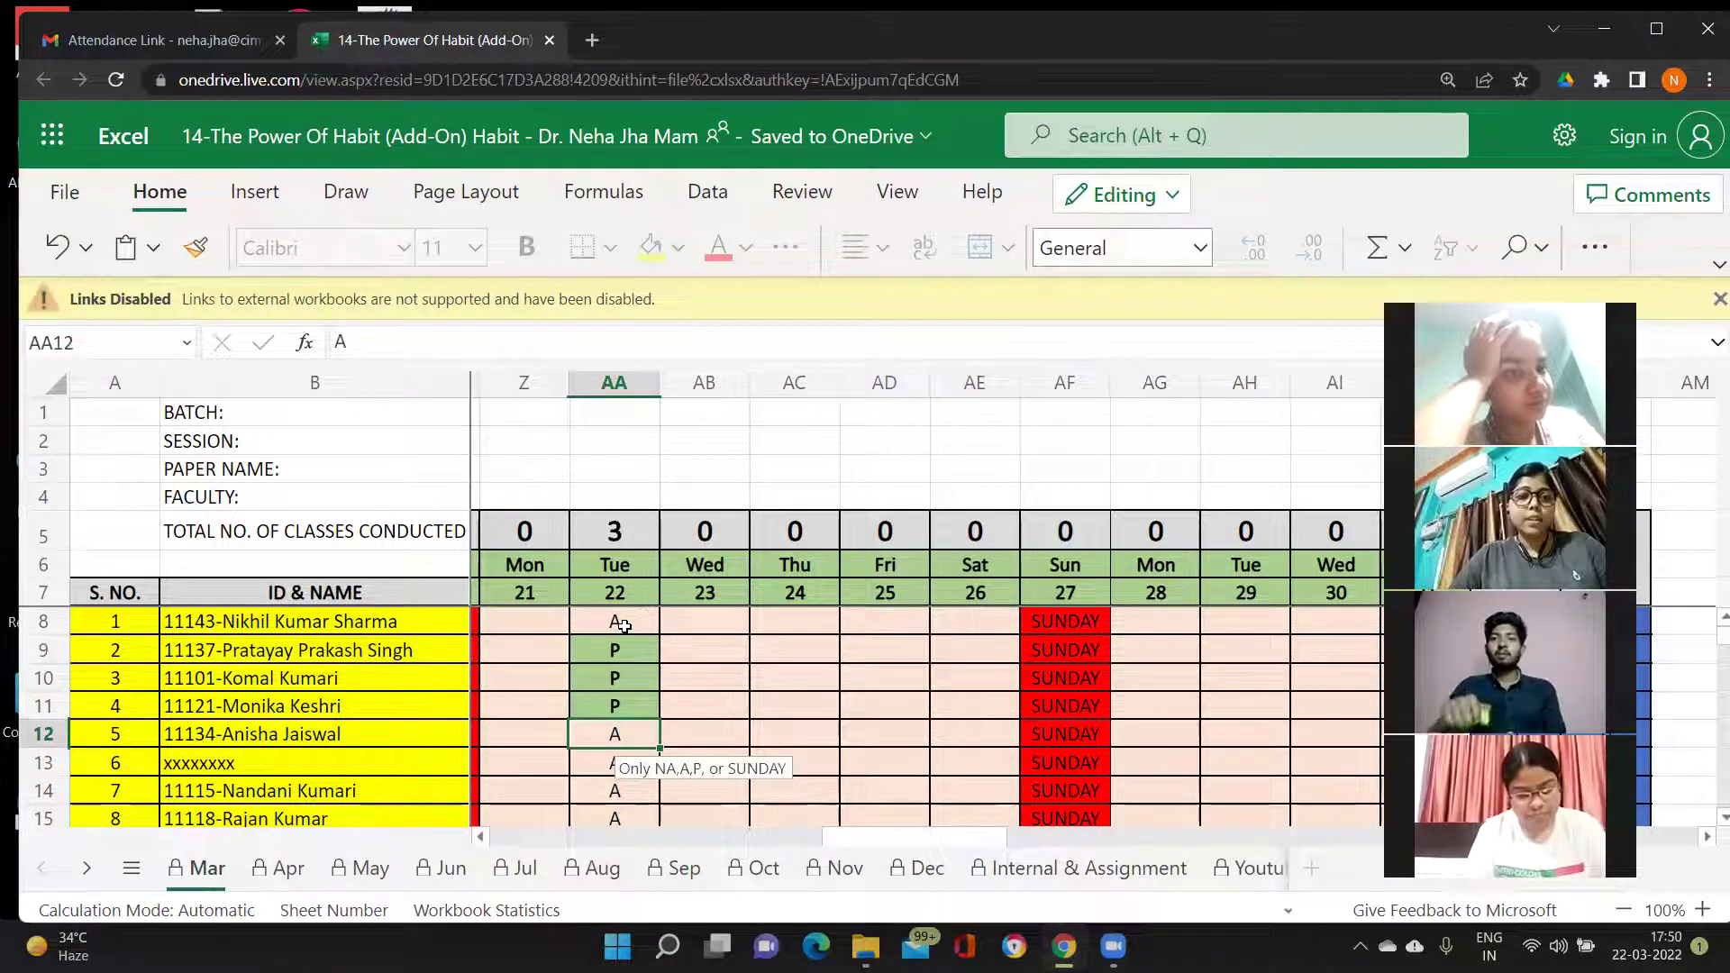
{"action": "type", "text": "P"}
{"action": "key", "text": "Return"}
Step: Mark serial numbers 7, 9 and 10 as P for 22 March, skipping 6 and 8
{"action": "key", "text": "Return"}
{"action": "type", "text": "P"}
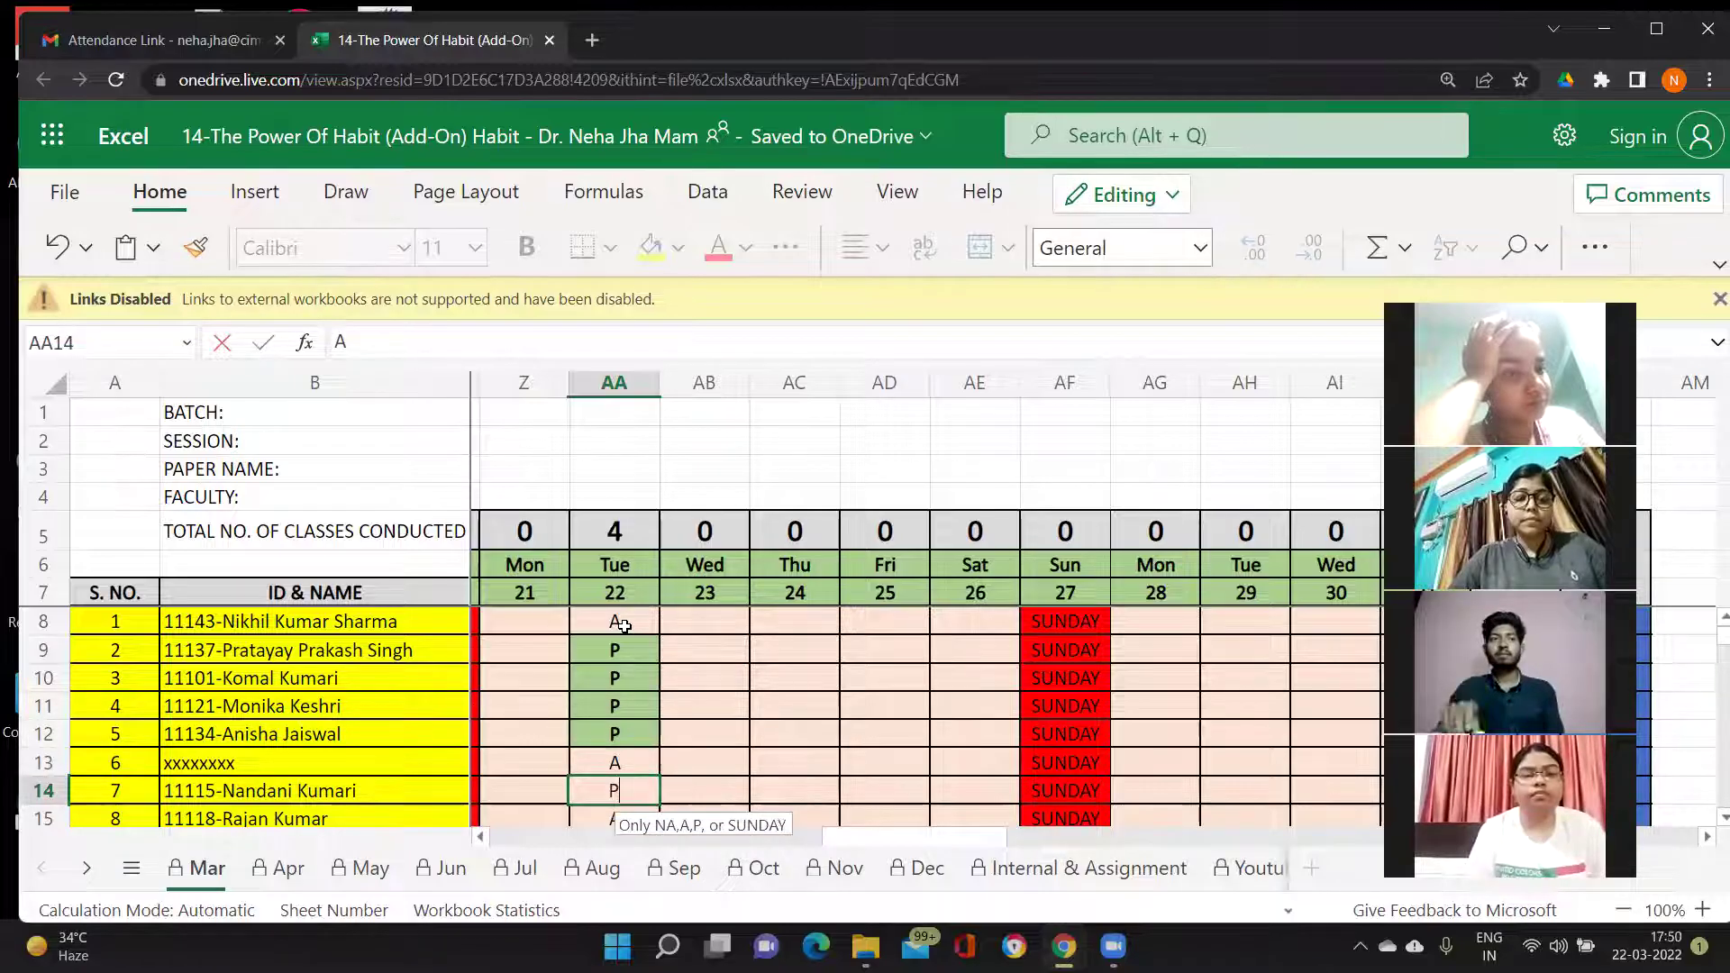
{"action": "key", "text": "Return"}
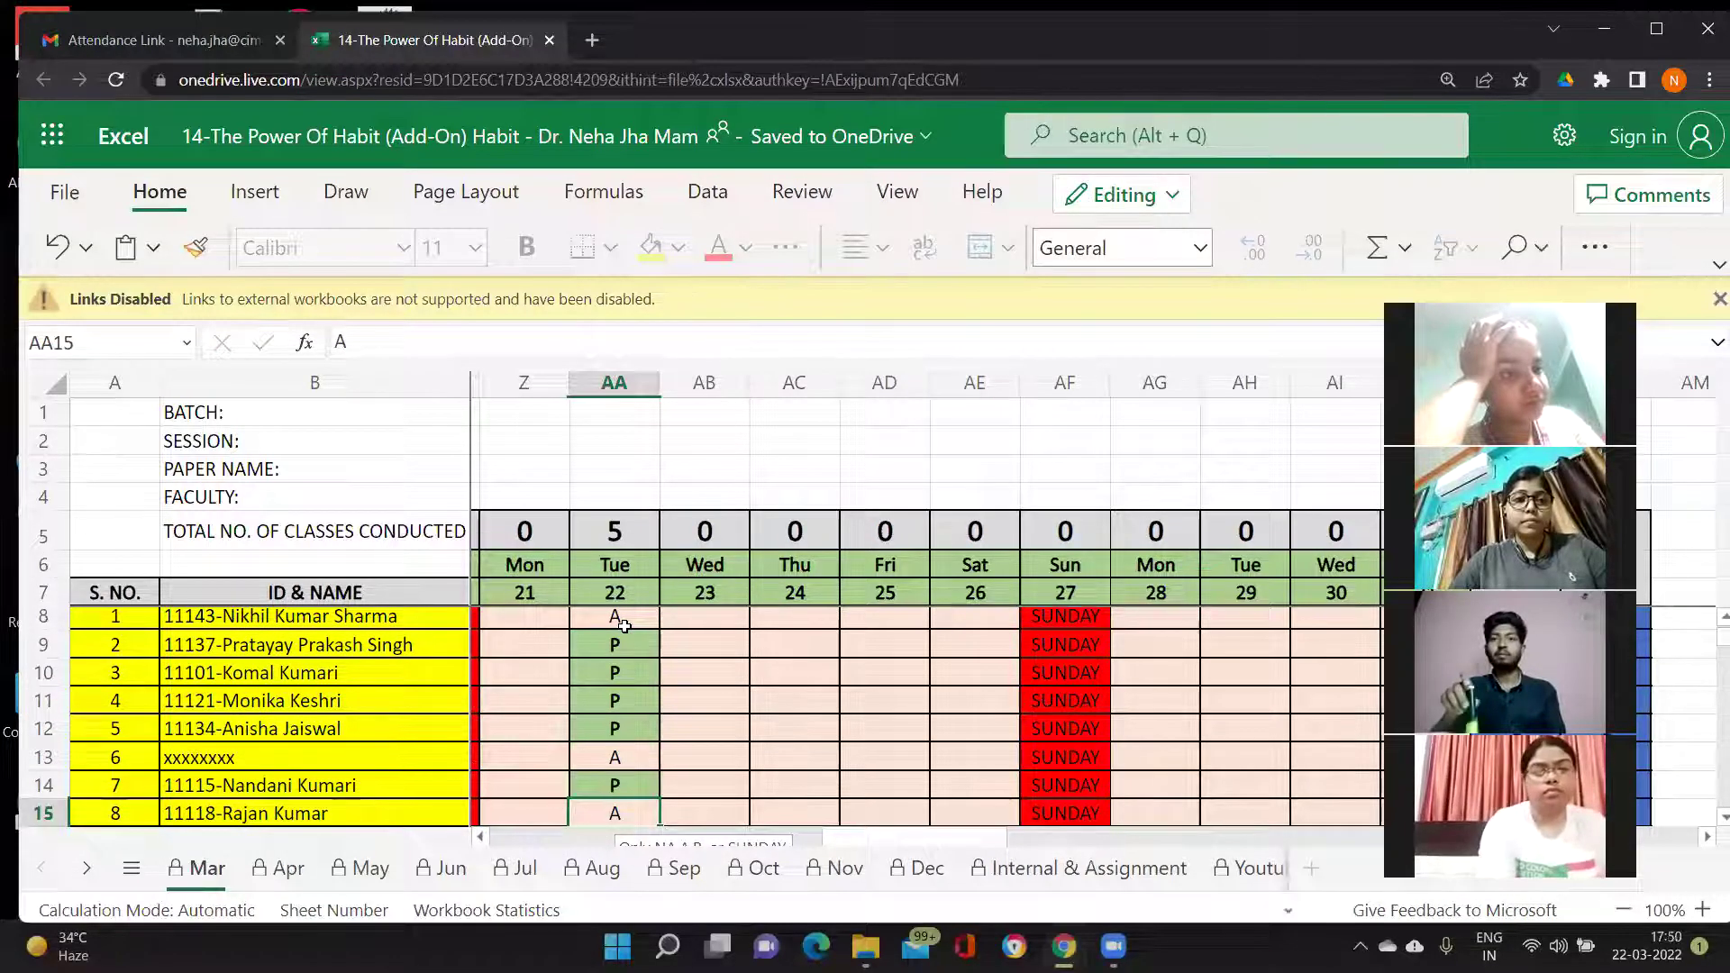
{"action": "key", "text": "Return"}
{"action": "type", "text": "P"}
{"action": "key", "text": "Return"}
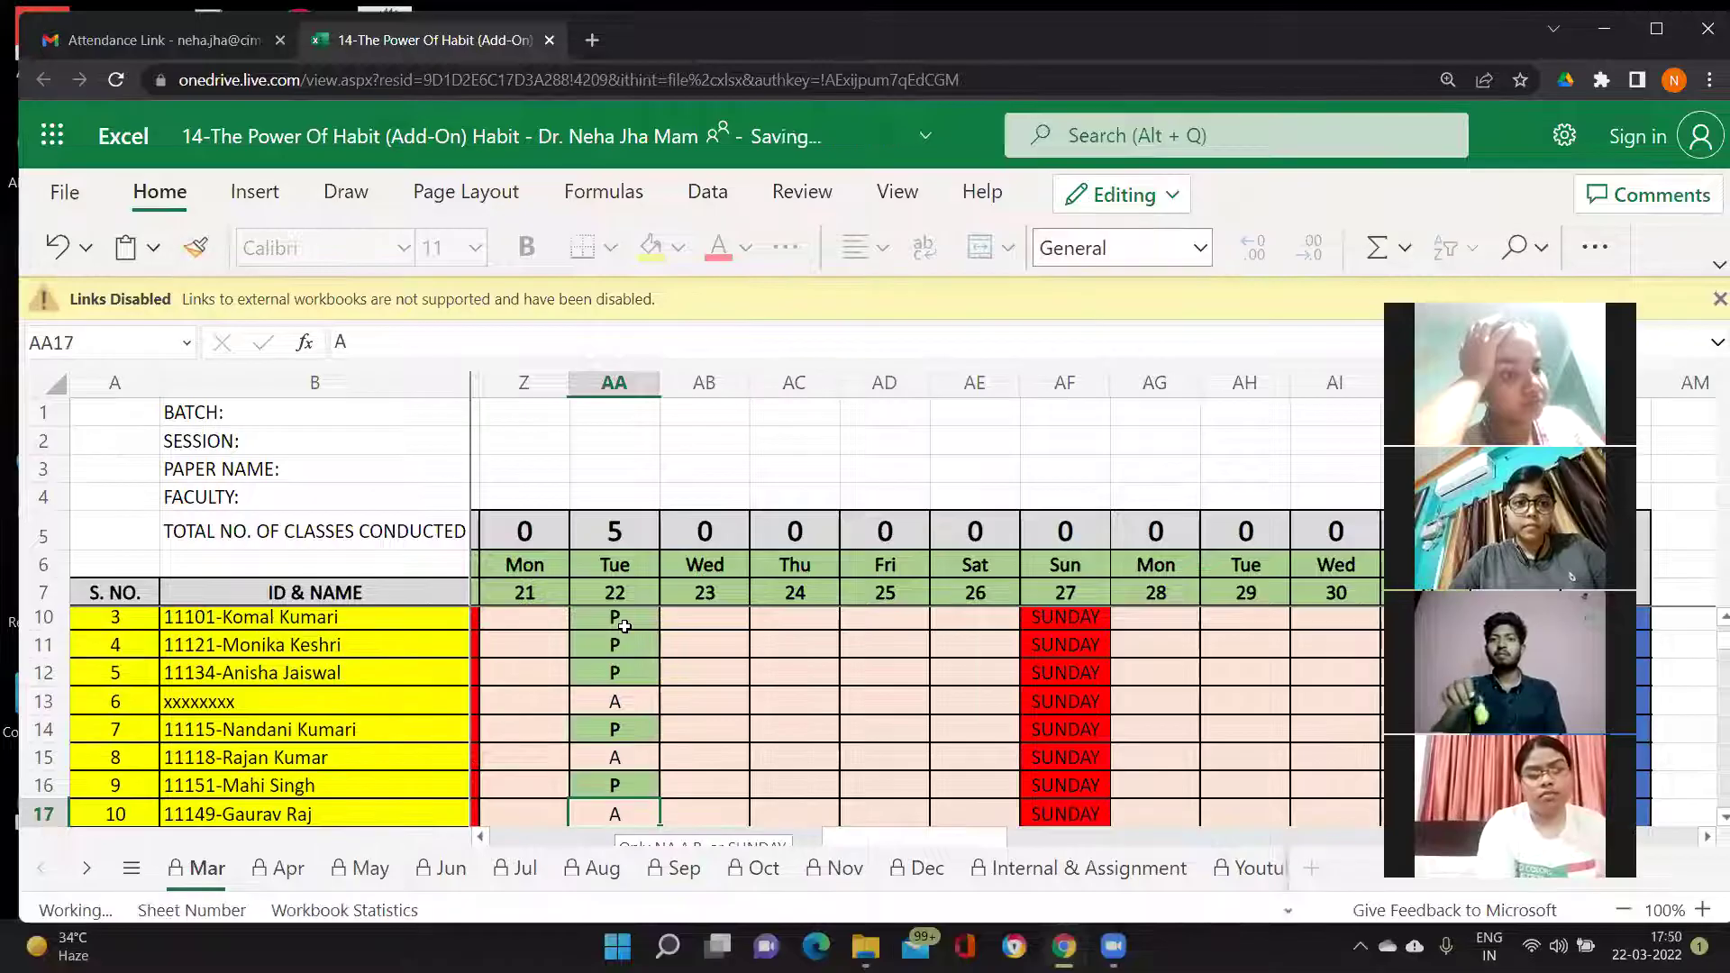
{"action": "type", "text": "P"}
{"action": "key", "text": "Return"}
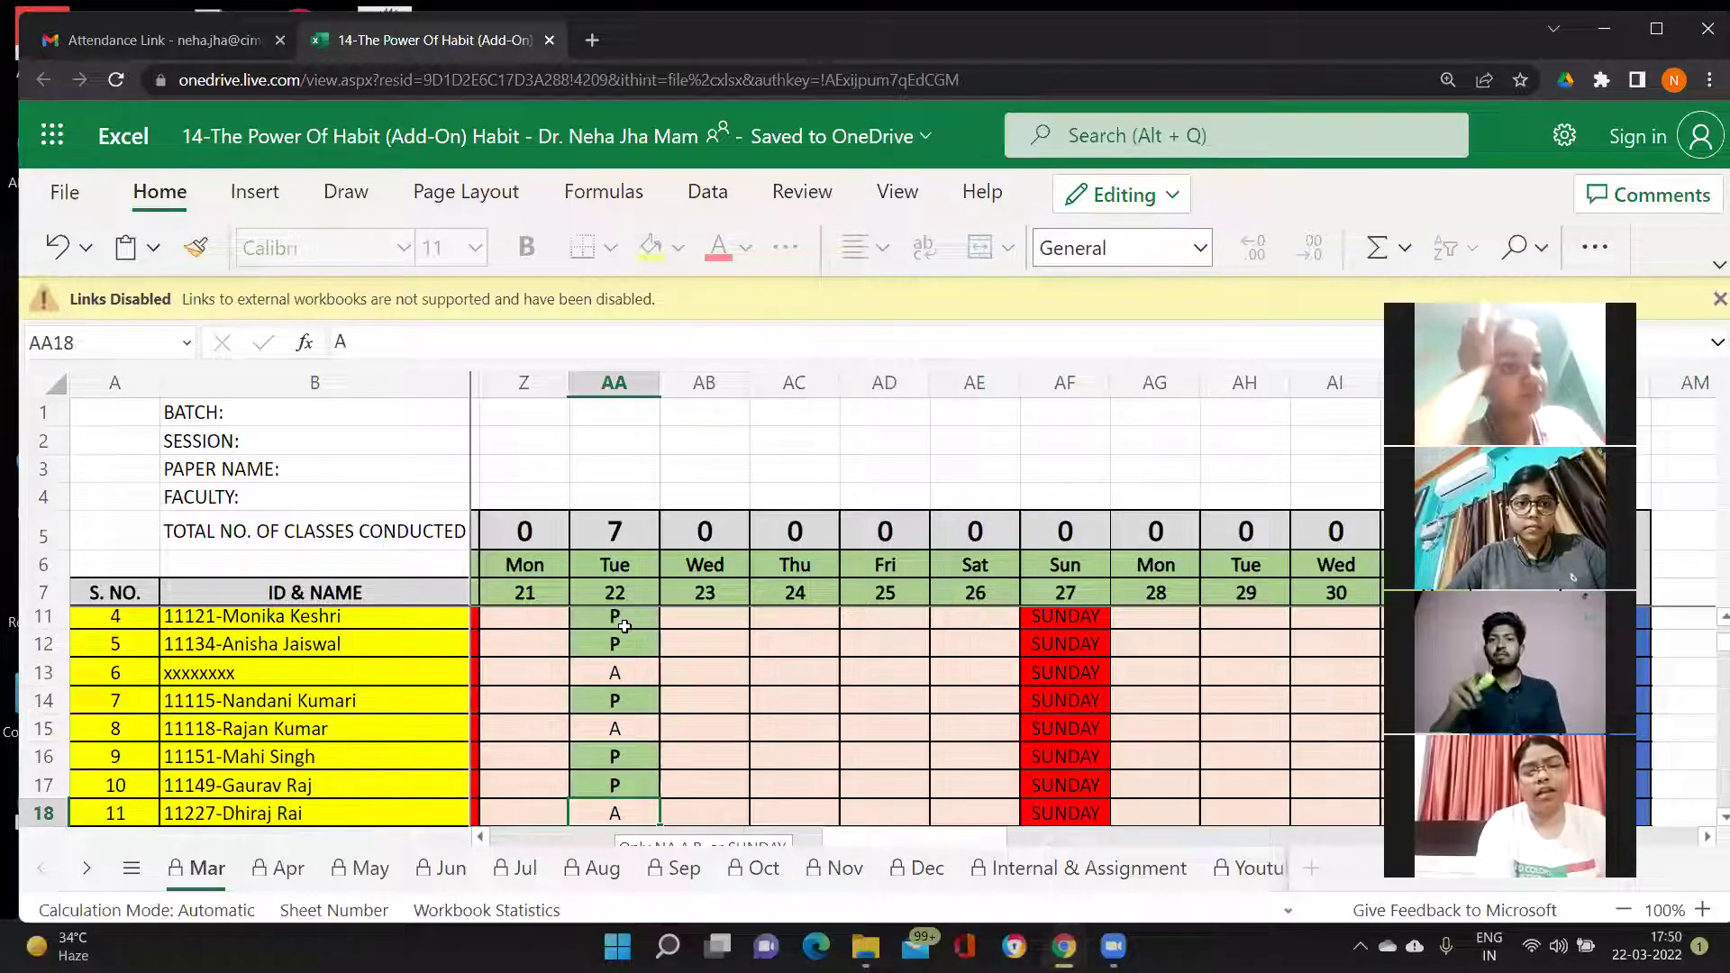
Step: Mark serial numbers 11 and 13 as P for 22 March, skipping 12
{"action": "type", "text": "P"}
{"action": "key", "text": "Return"}
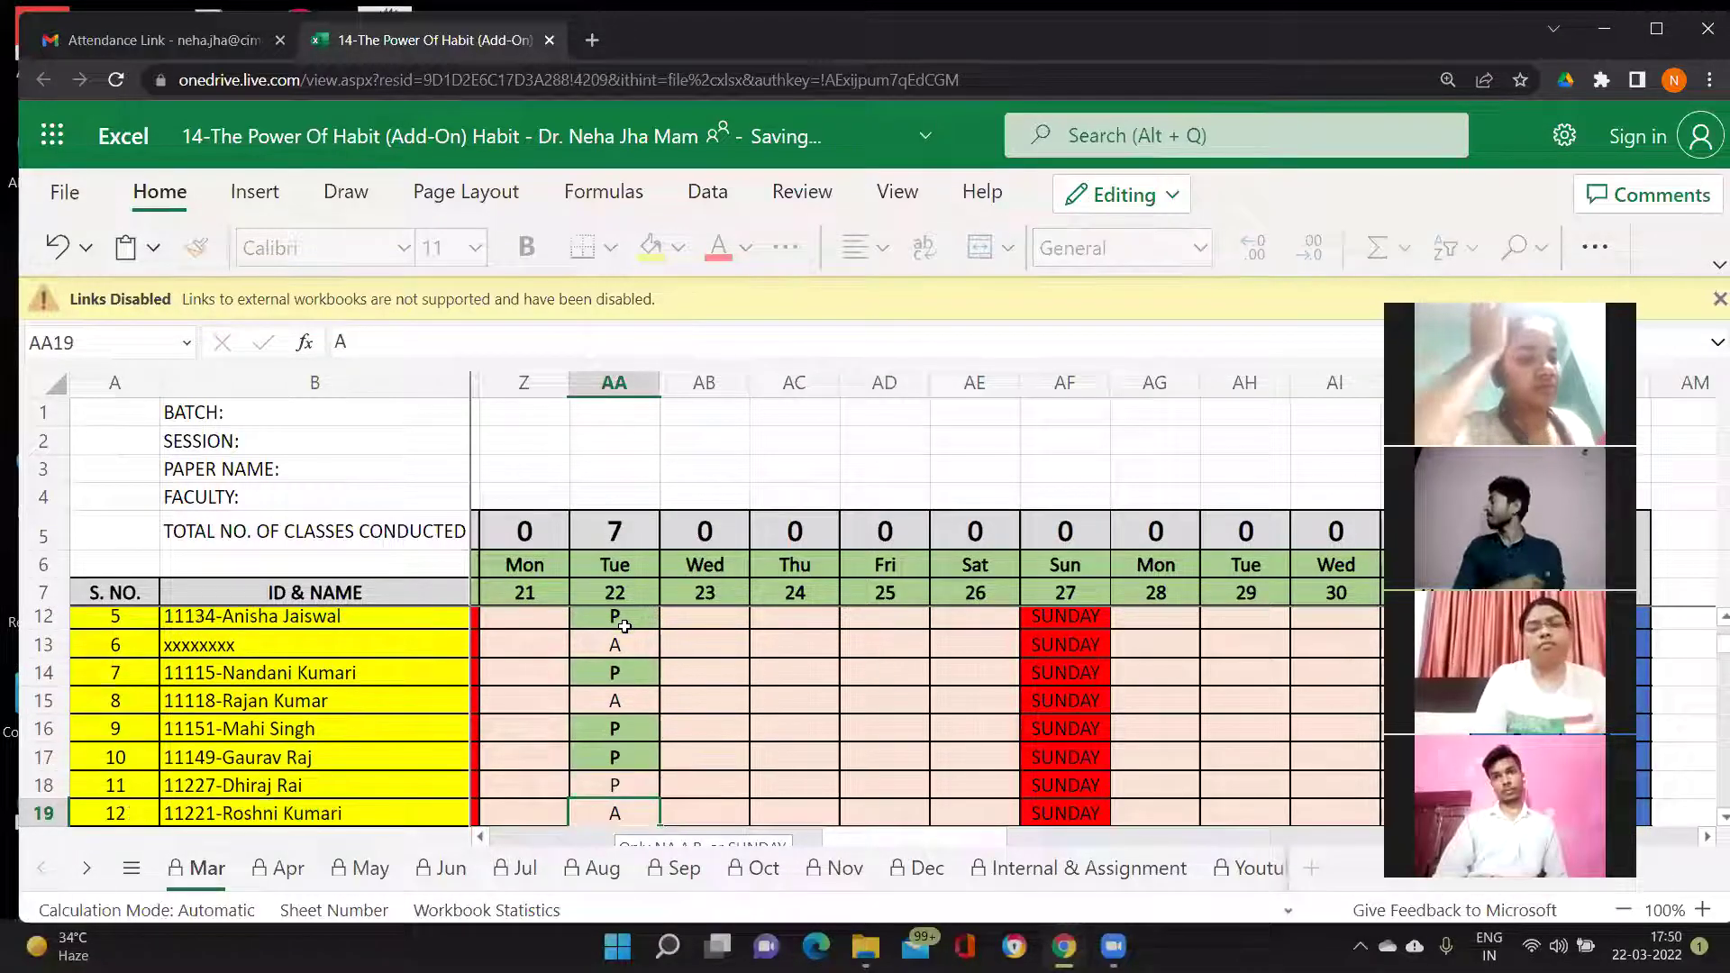
{"action": "key", "text": "Return"}
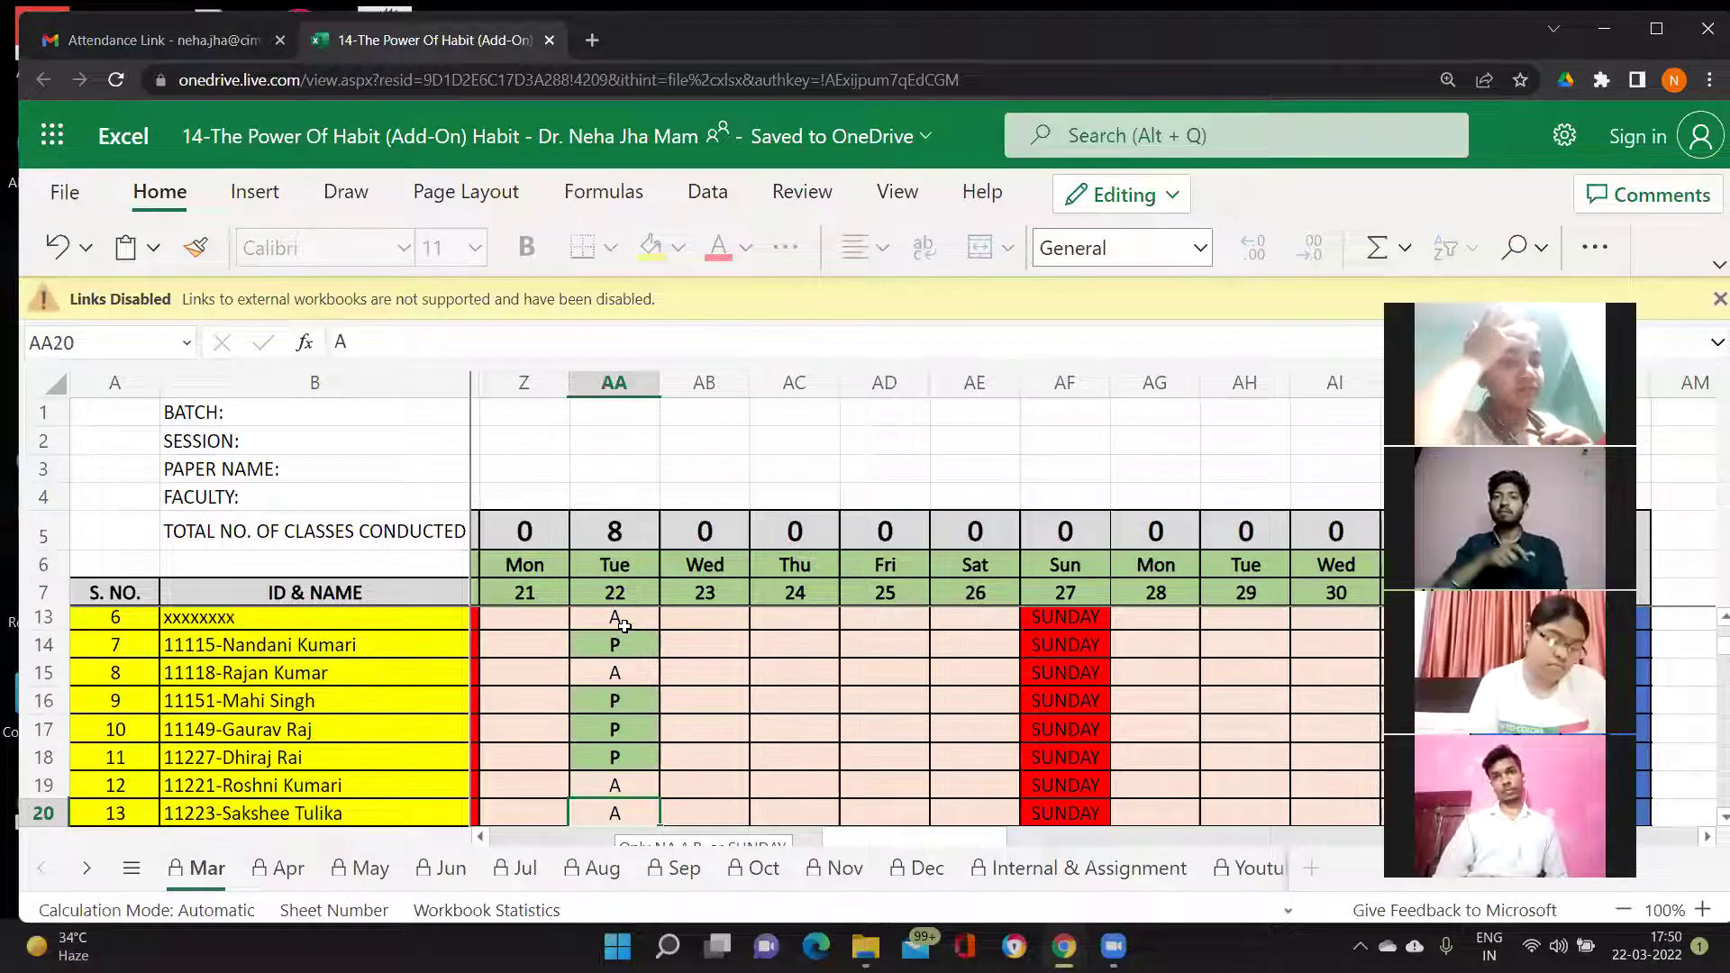
{"action": "key", "text": "Return"}
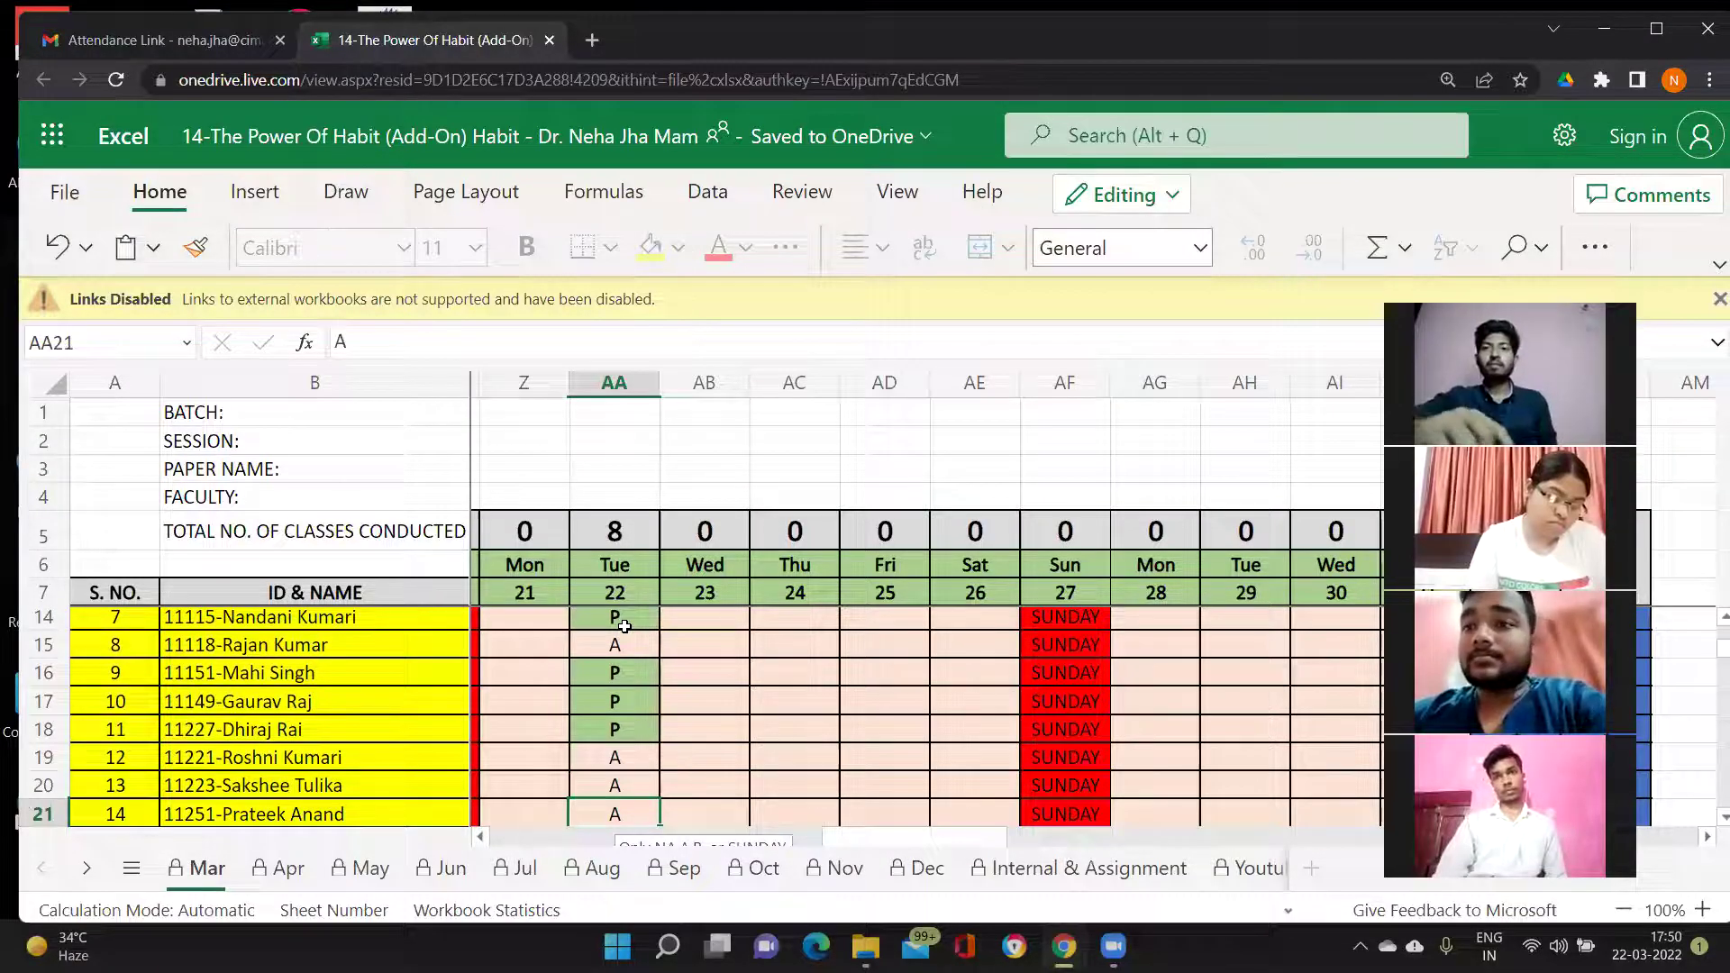
{"action": "key", "text": "Up"}
{"action": "type", "text": "P"}
{"action": "key", "text": "Return"}
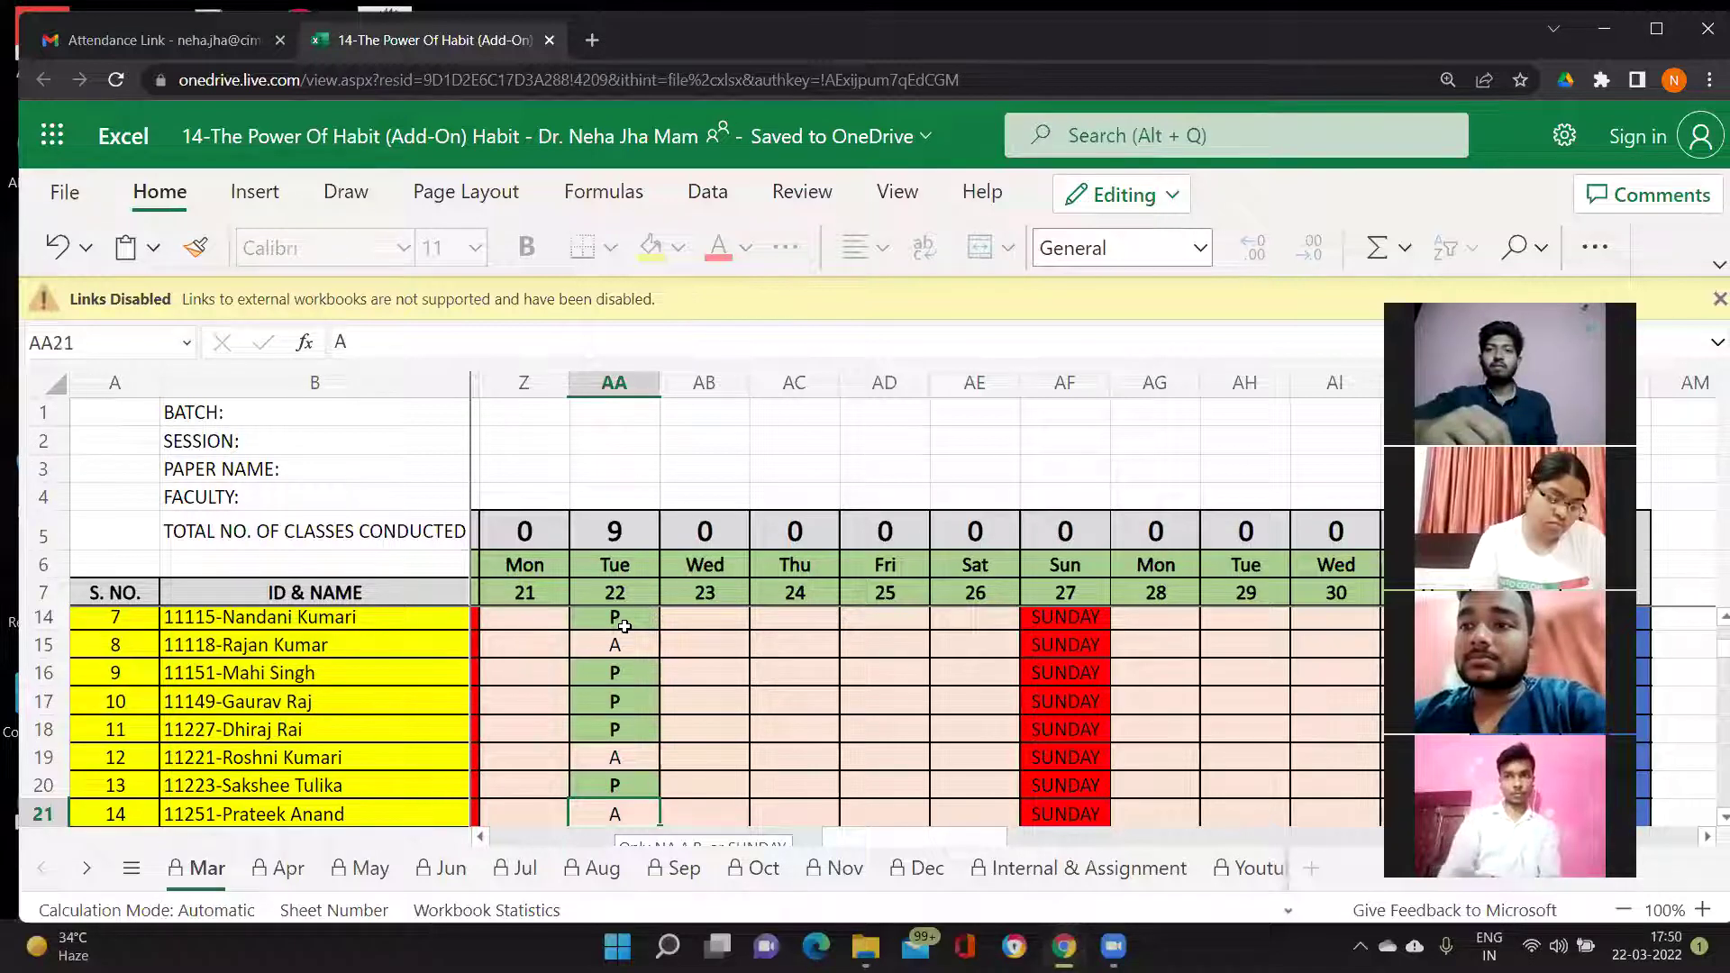
Step: Mark serial number 18 as P for 22 March in cell AA25, skipping serial numbers 14 to 17
{"action": "key", "text": "Return"}
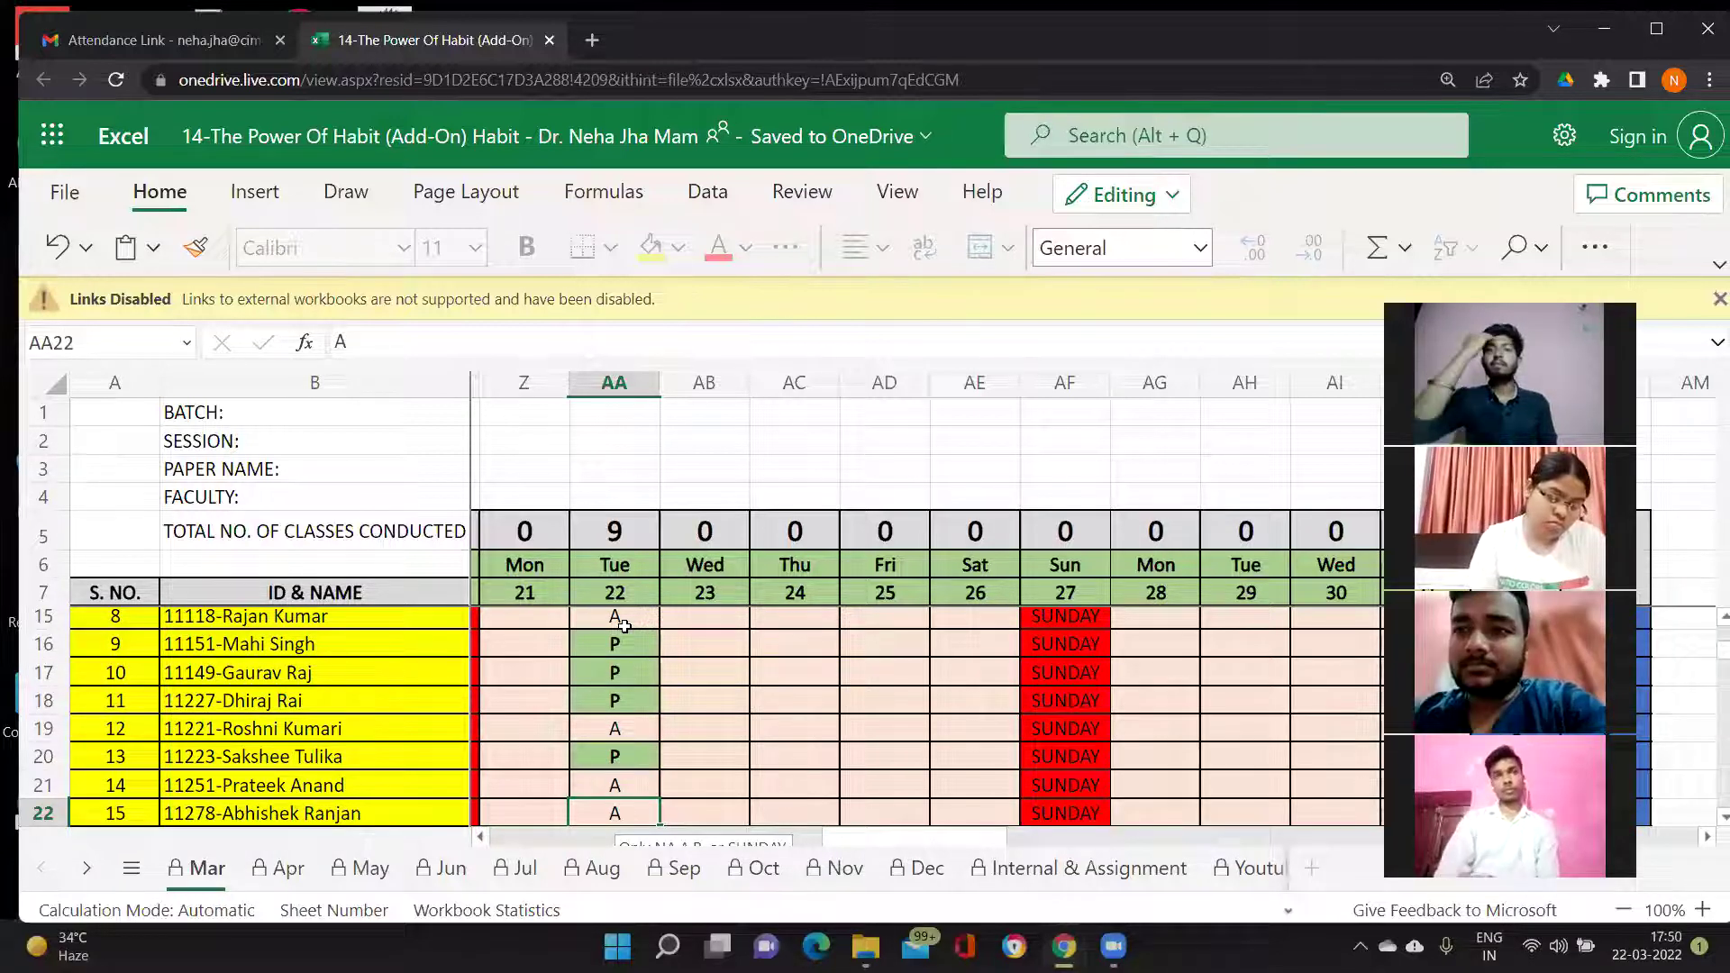
{"action": "key", "text": "Return"}
{"action": "key", "text": "Return"}
{"action": "key", "text": "Return"}
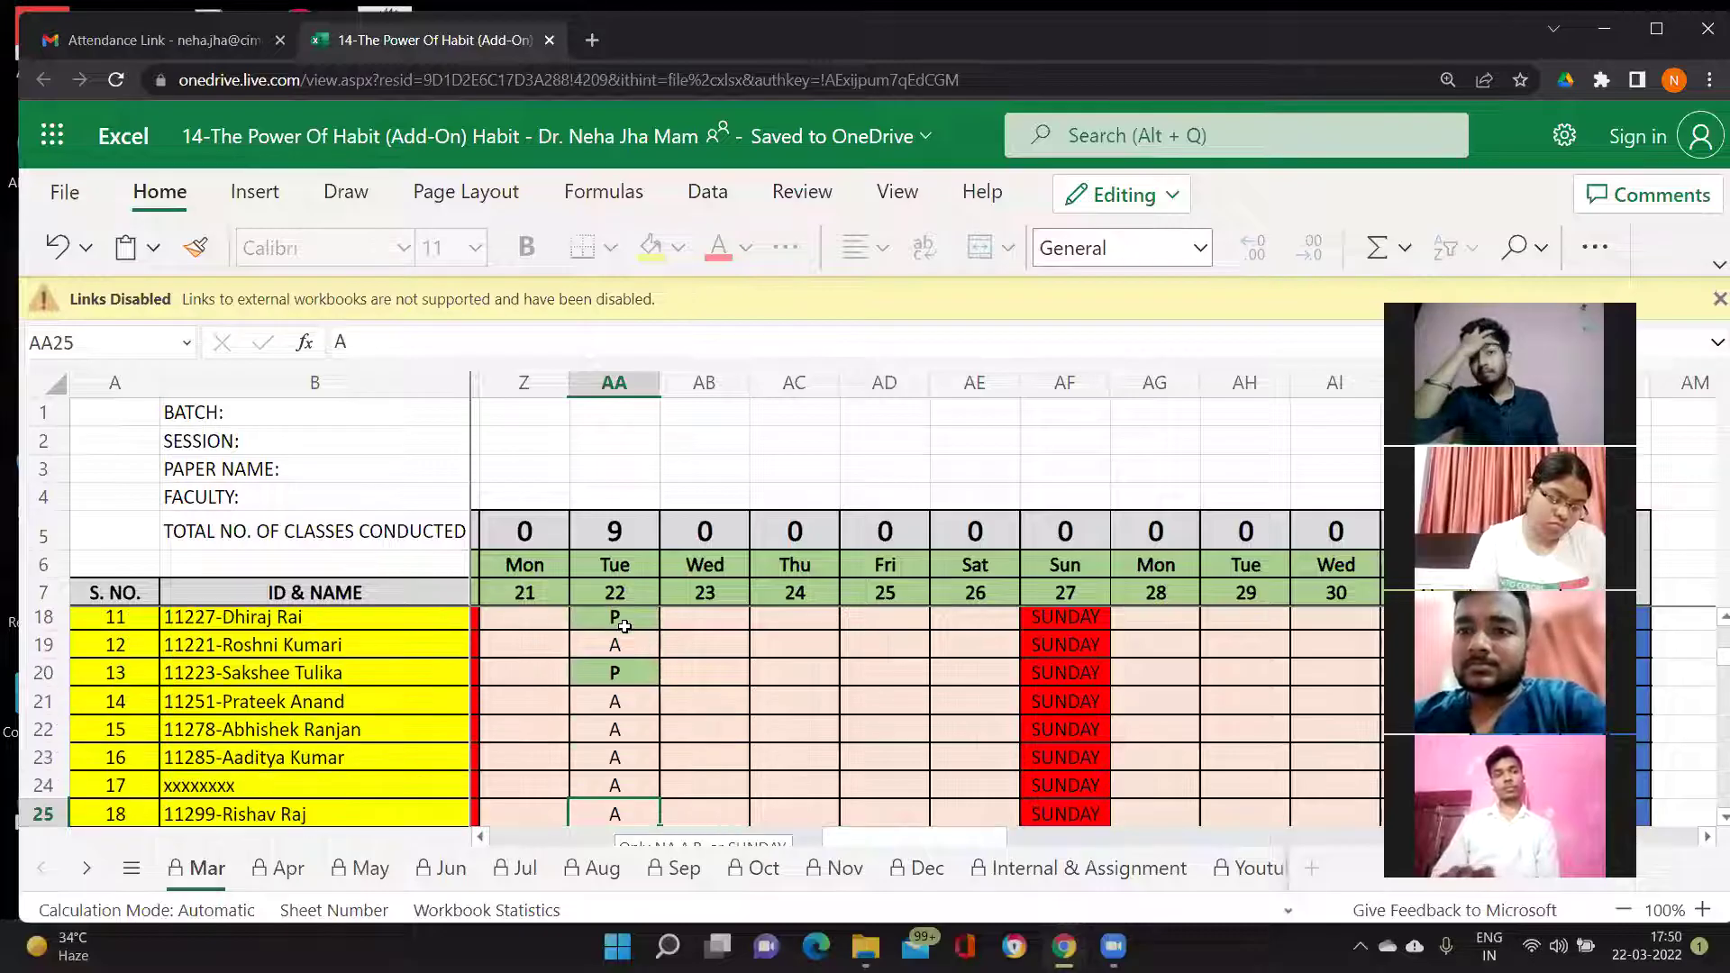
{"action": "key", "text": "Return"}
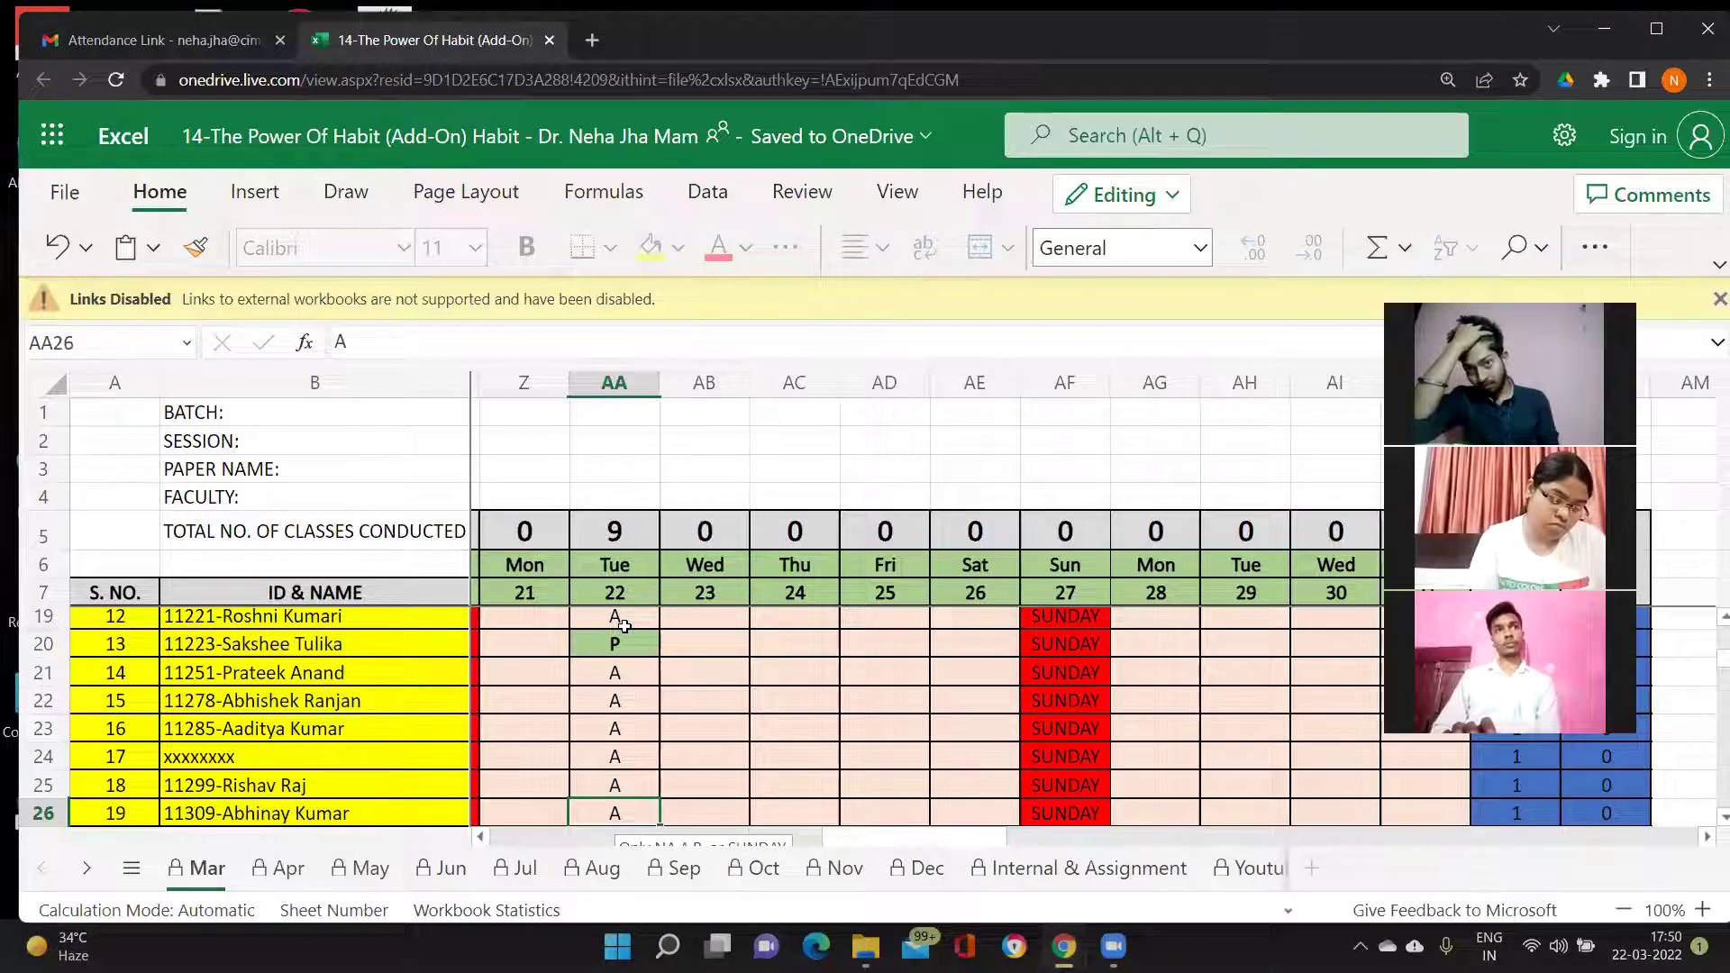
{"action": "key", "text": "Up"}
{"action": "type", "text": "P"}
{"action": "key", "text": "Return"}
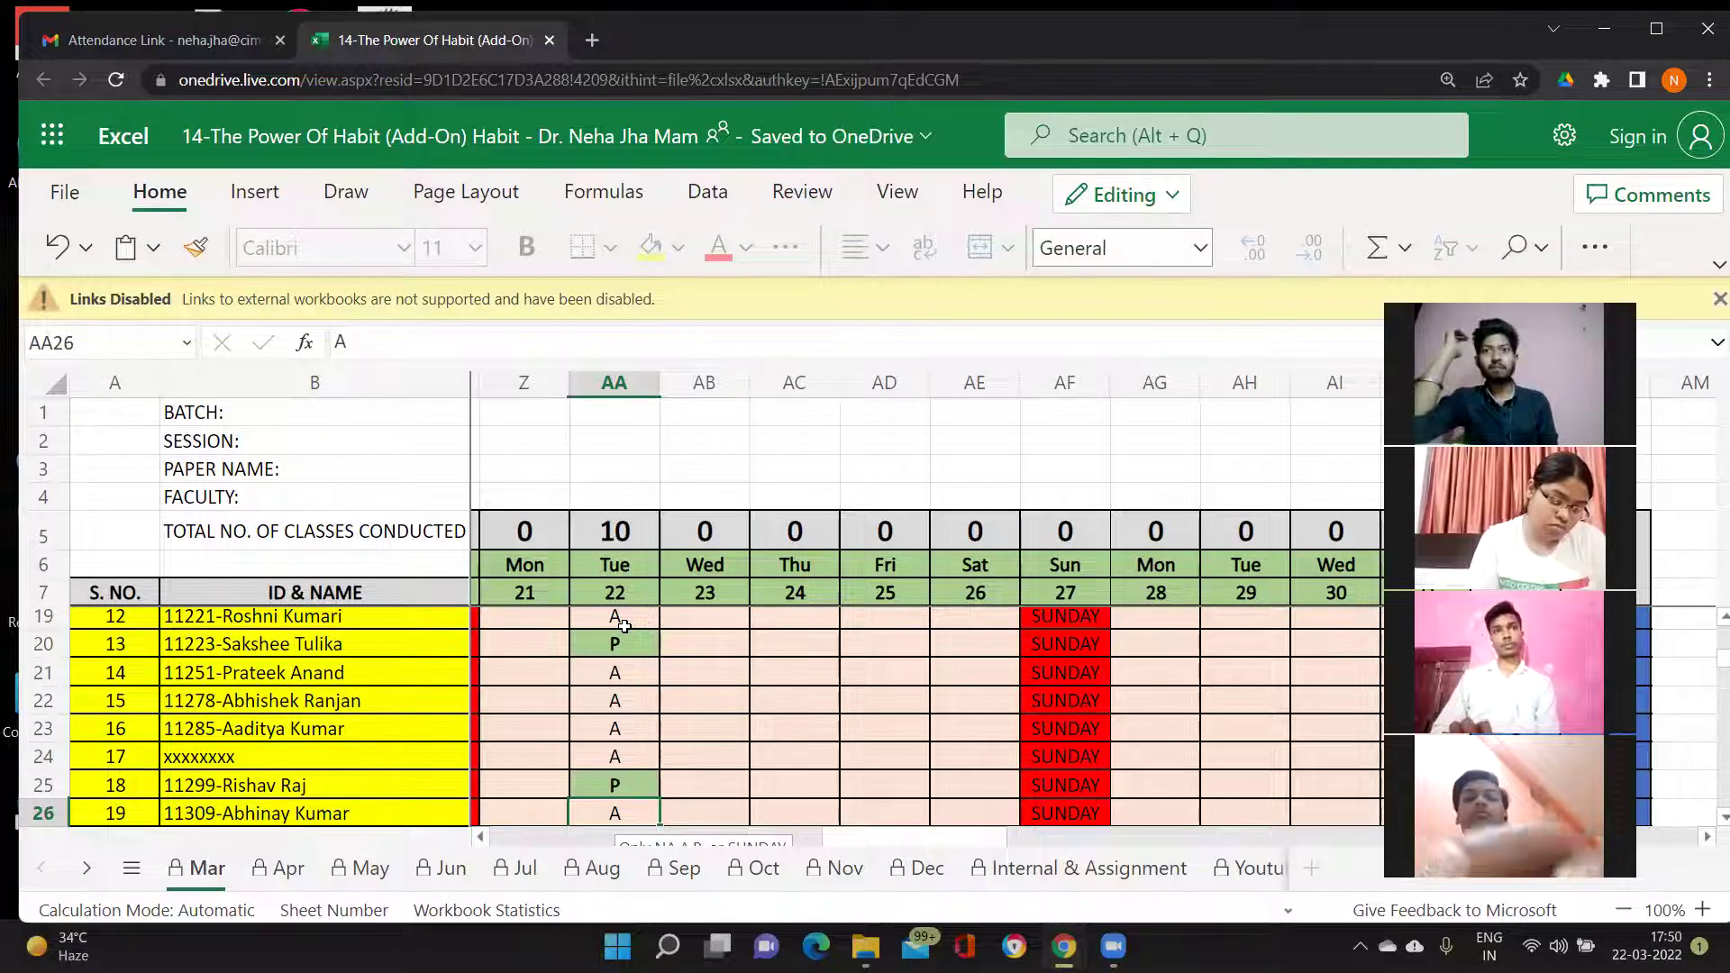
Step: Mark serial number 20 as P for 22 March in cell AA27, skipping serial number 19
{"action": "key", "text": "Return"}
{"action": "key", "text": "Return"}
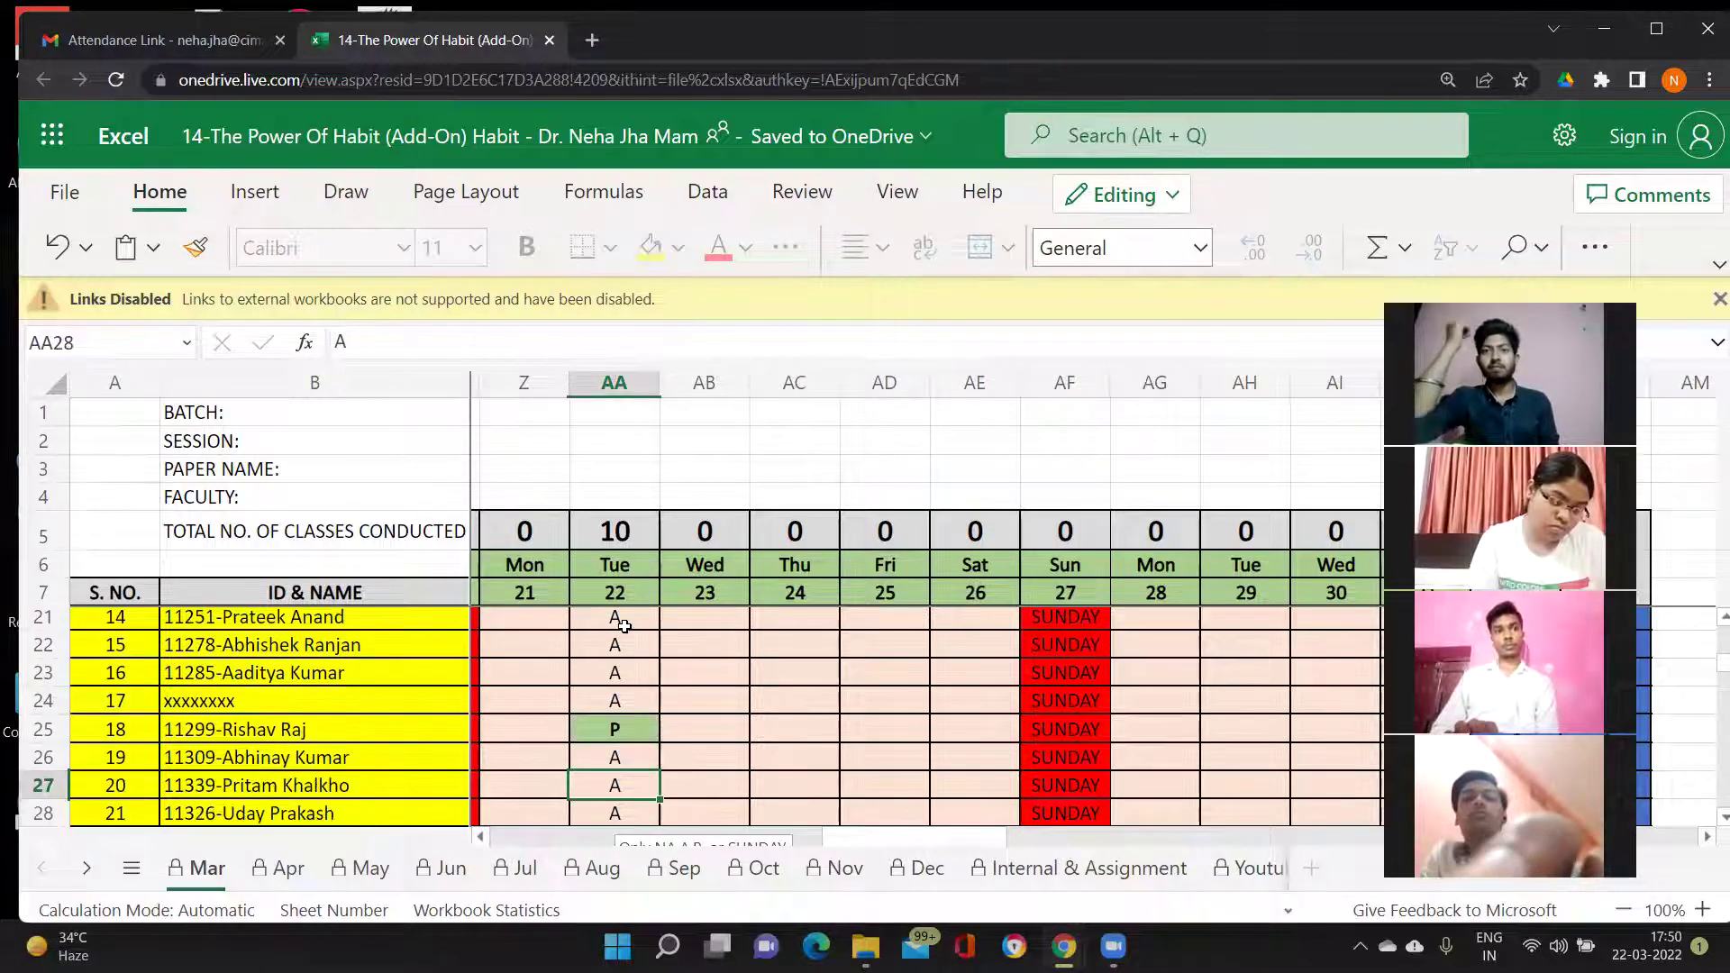
{"action": "key", "text": "Return"}
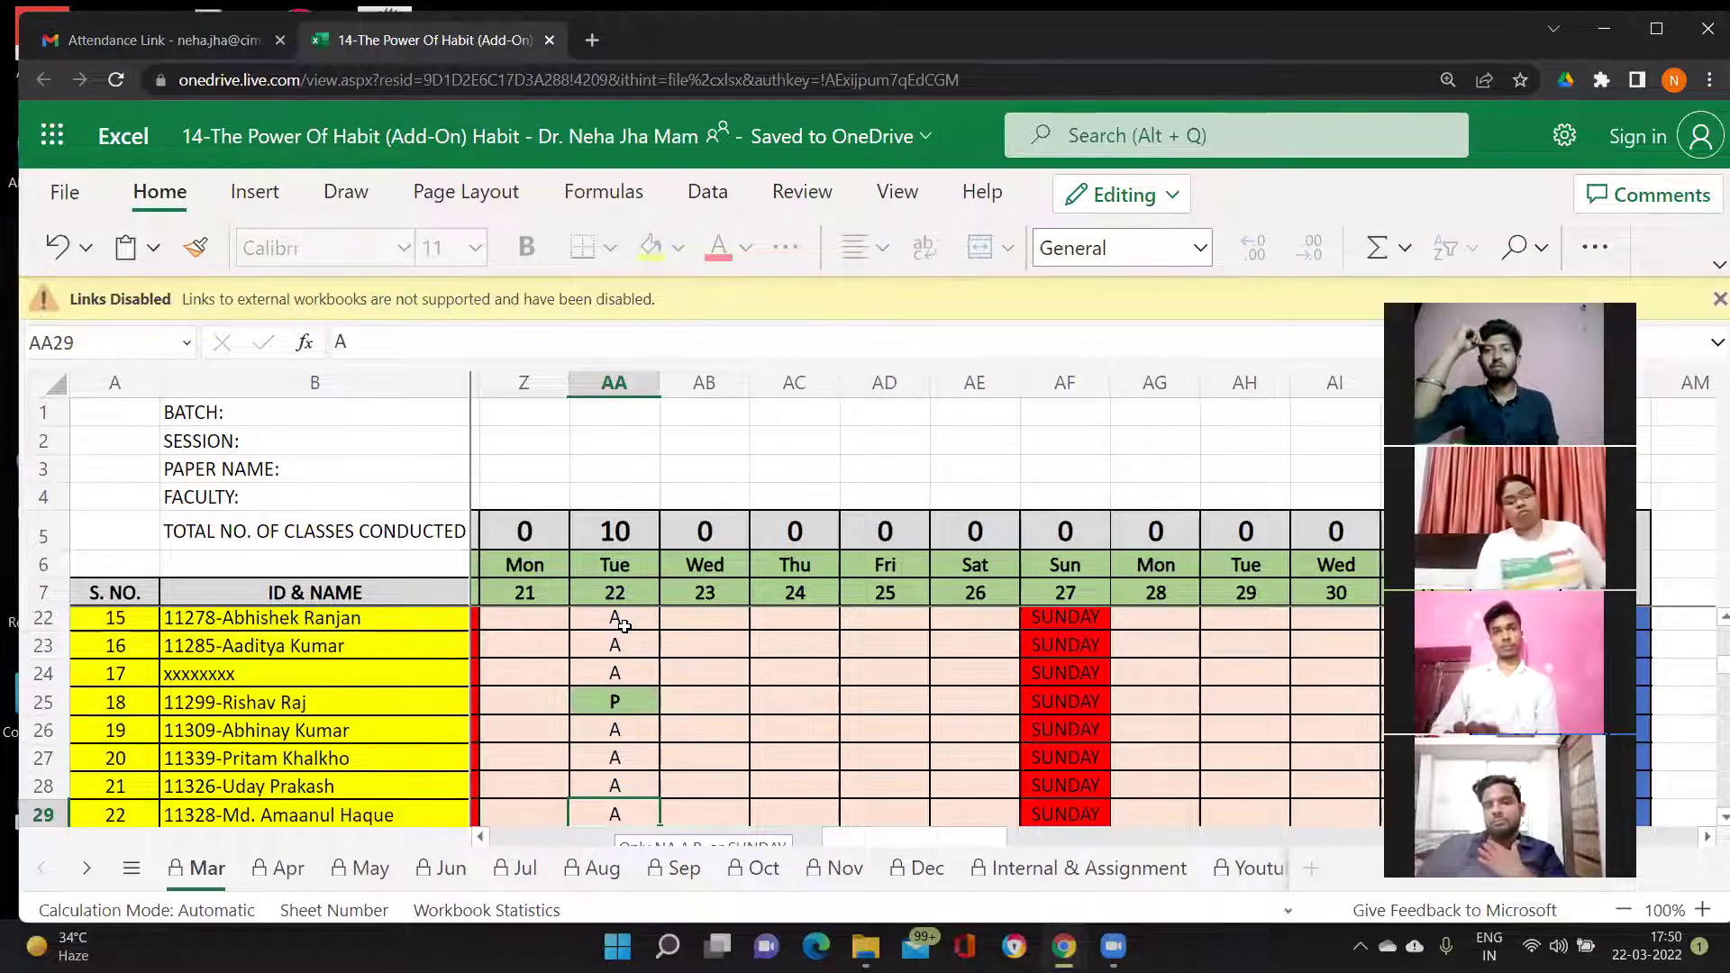
{"action": "key", "text": "Up"}
{"action": "key", "text": "Up"}
{"action": "type", "text": "P"}
{"action": "key", "text": "Return"}
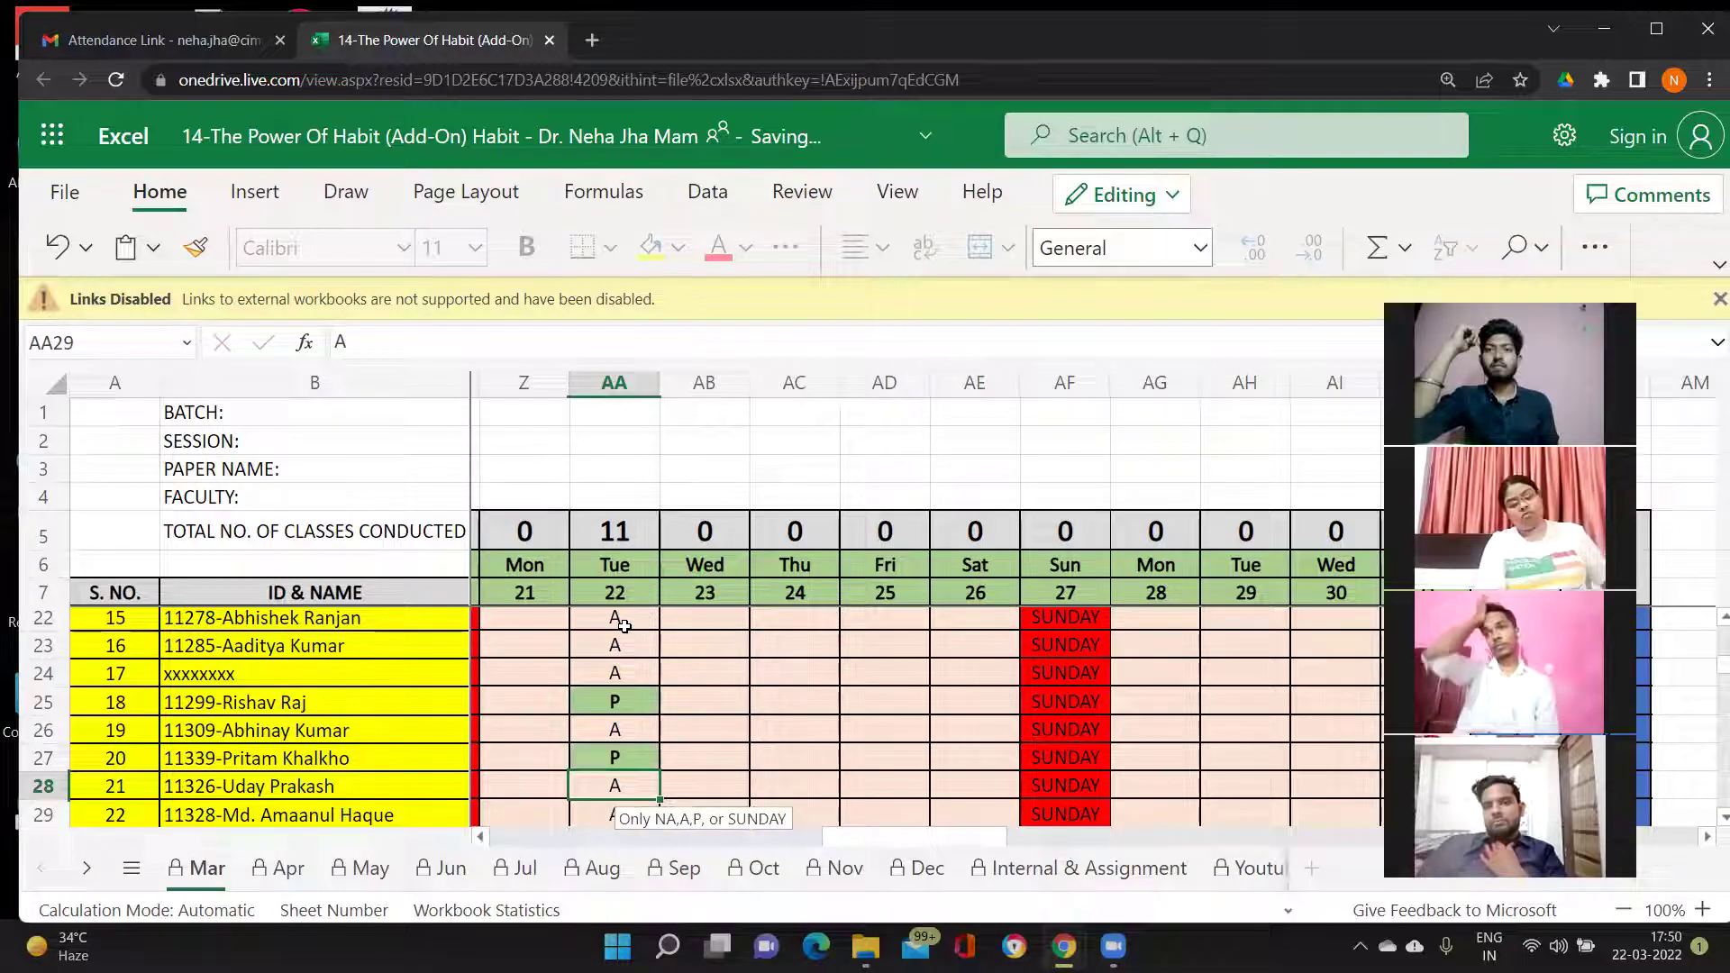
Step: Mark serial number 24 as P for 22 March in cell AA31, skipping serial numbers 21 to 23
{"action": "key", "text": "Return"}
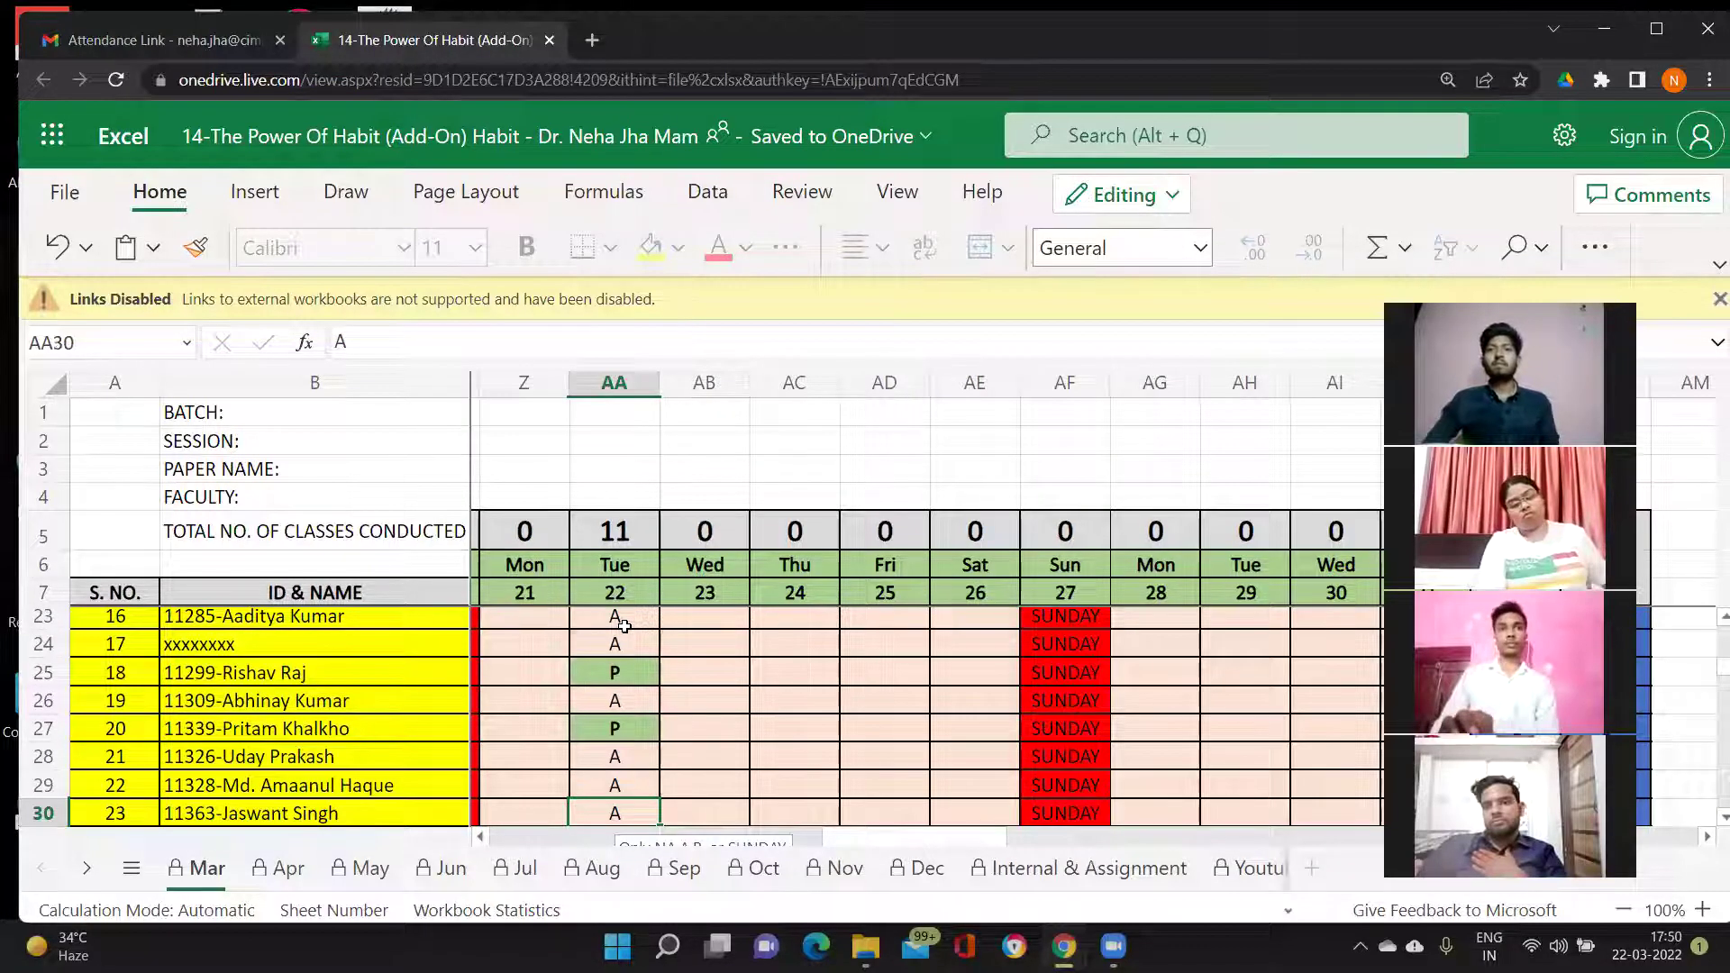
{"action": "key", "text": "Down"}
{"action": "key", "text": "Down"}
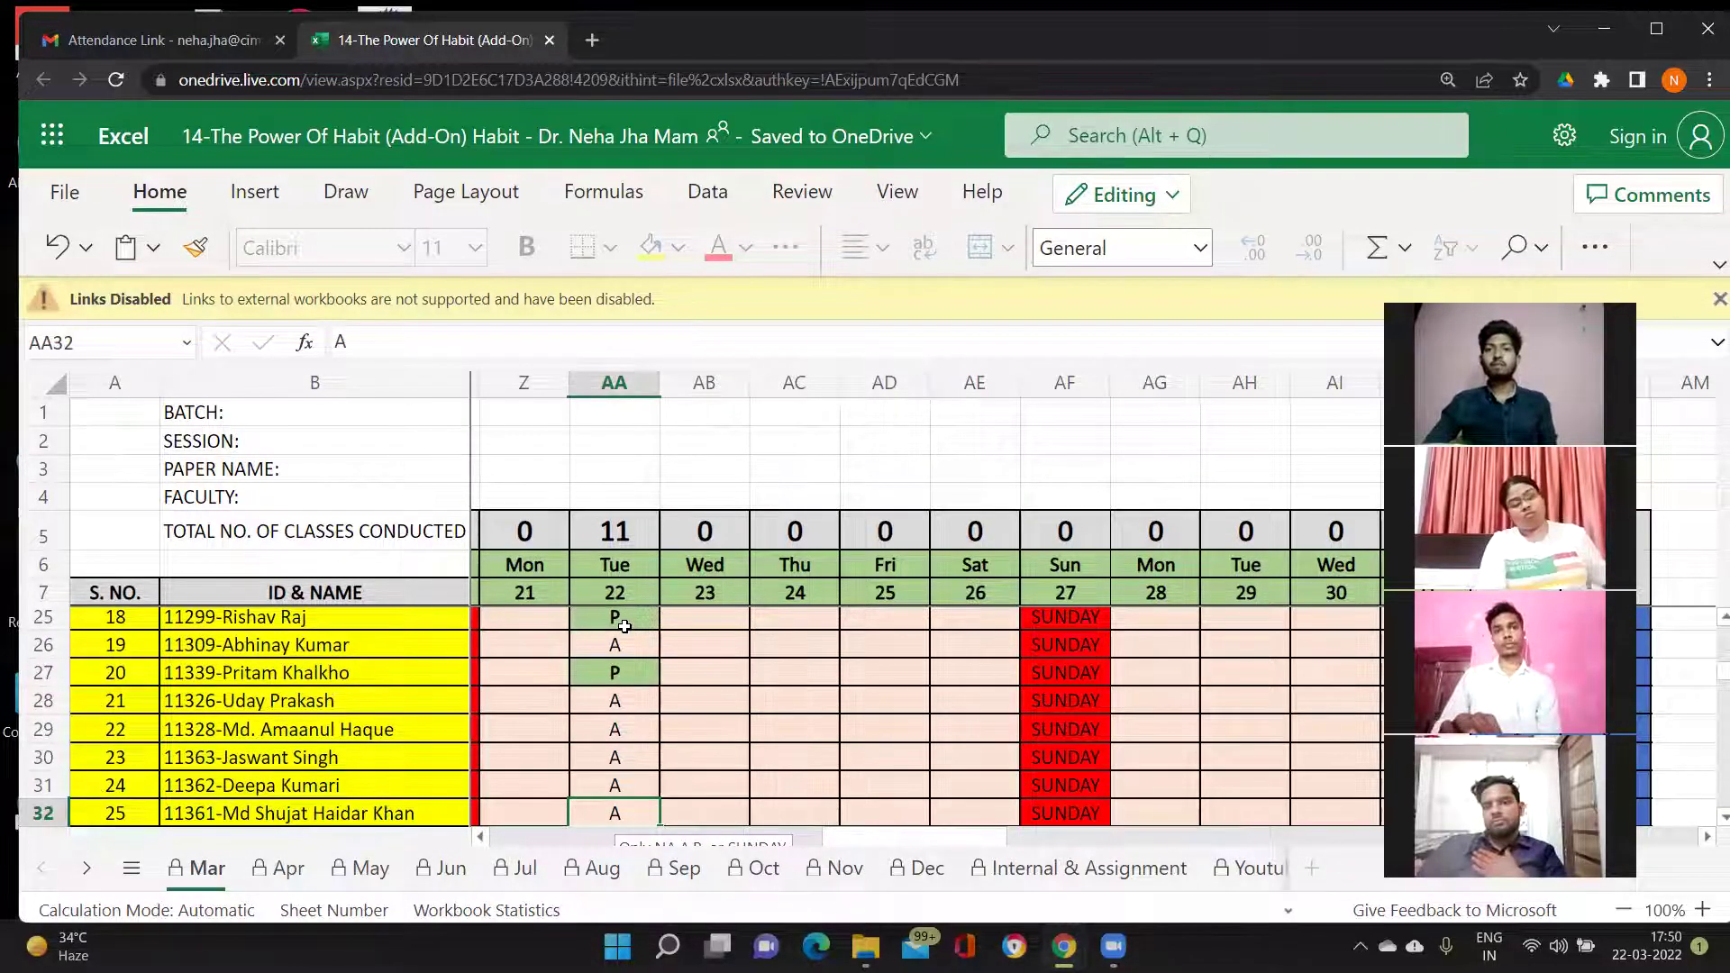
{"action": "key", "text": "Up"}
{"action": "type", "text": "P"}
{"action": "key", "text": "Return"}
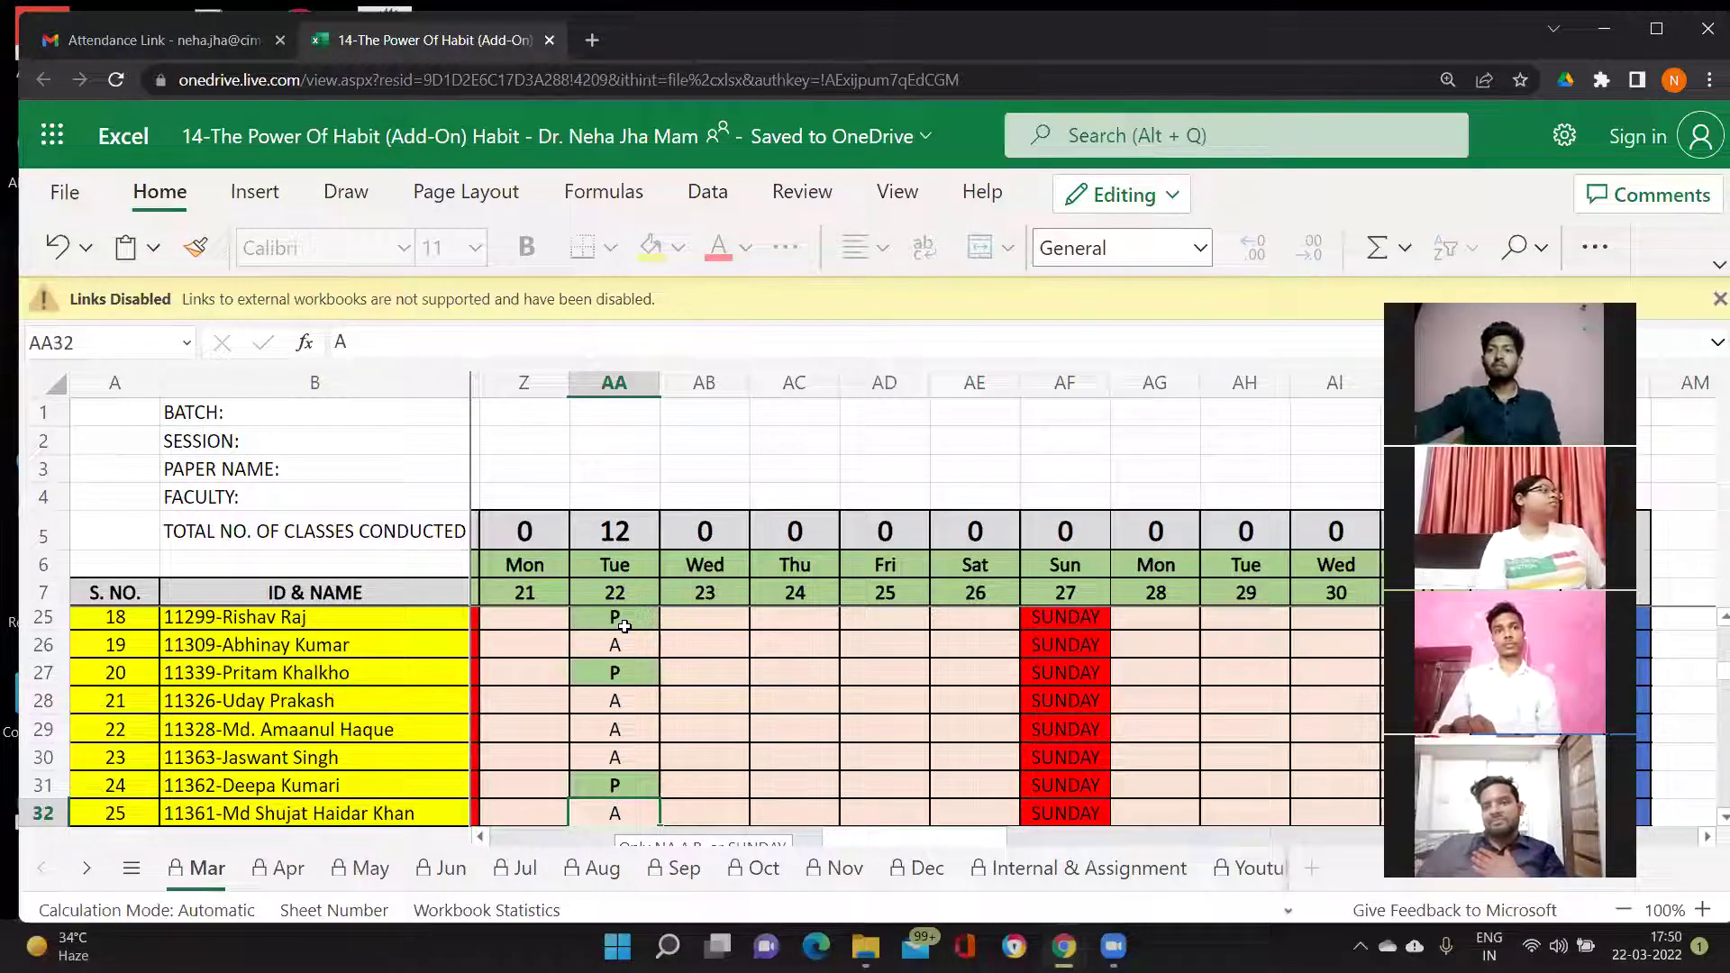
Step: Mark serial number 25 as P for 22 March in cell AA32
{"action": "key", "text": "Down"}
{"action": "key", "text": "Down"}
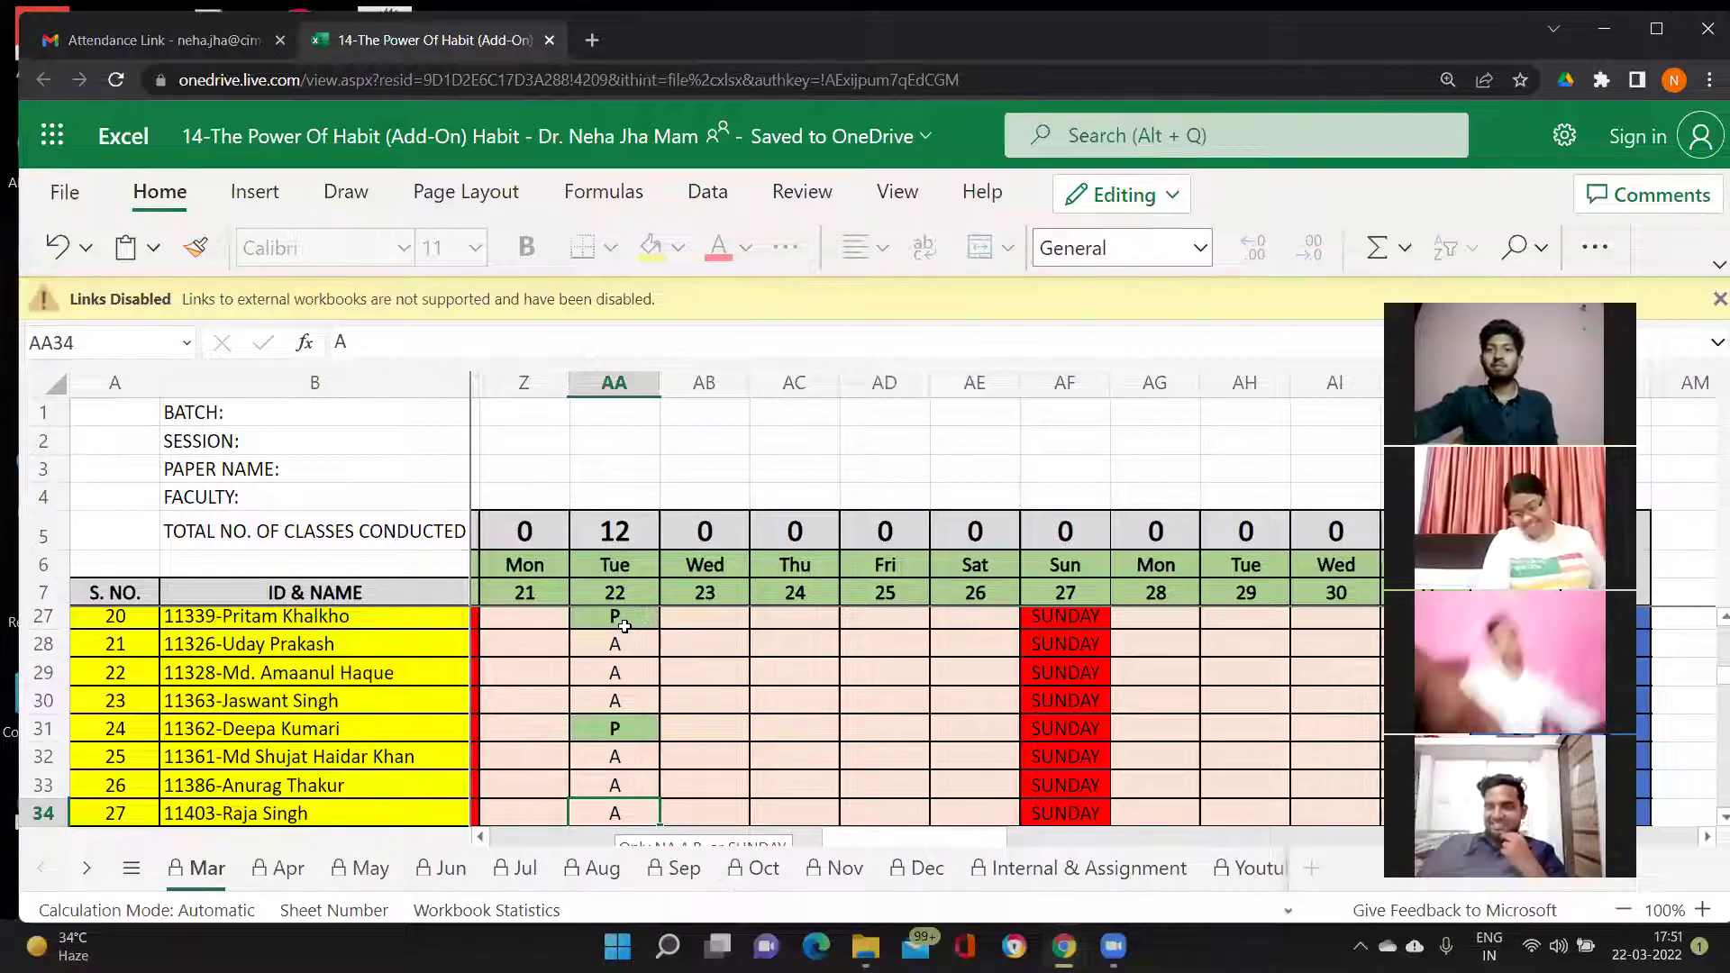
{"action": "key", "text": "Up"}
{"action": "key", "text": "Up"}
{"action": "type", "text": "P"}
{"action": "key", "text": "Return"}
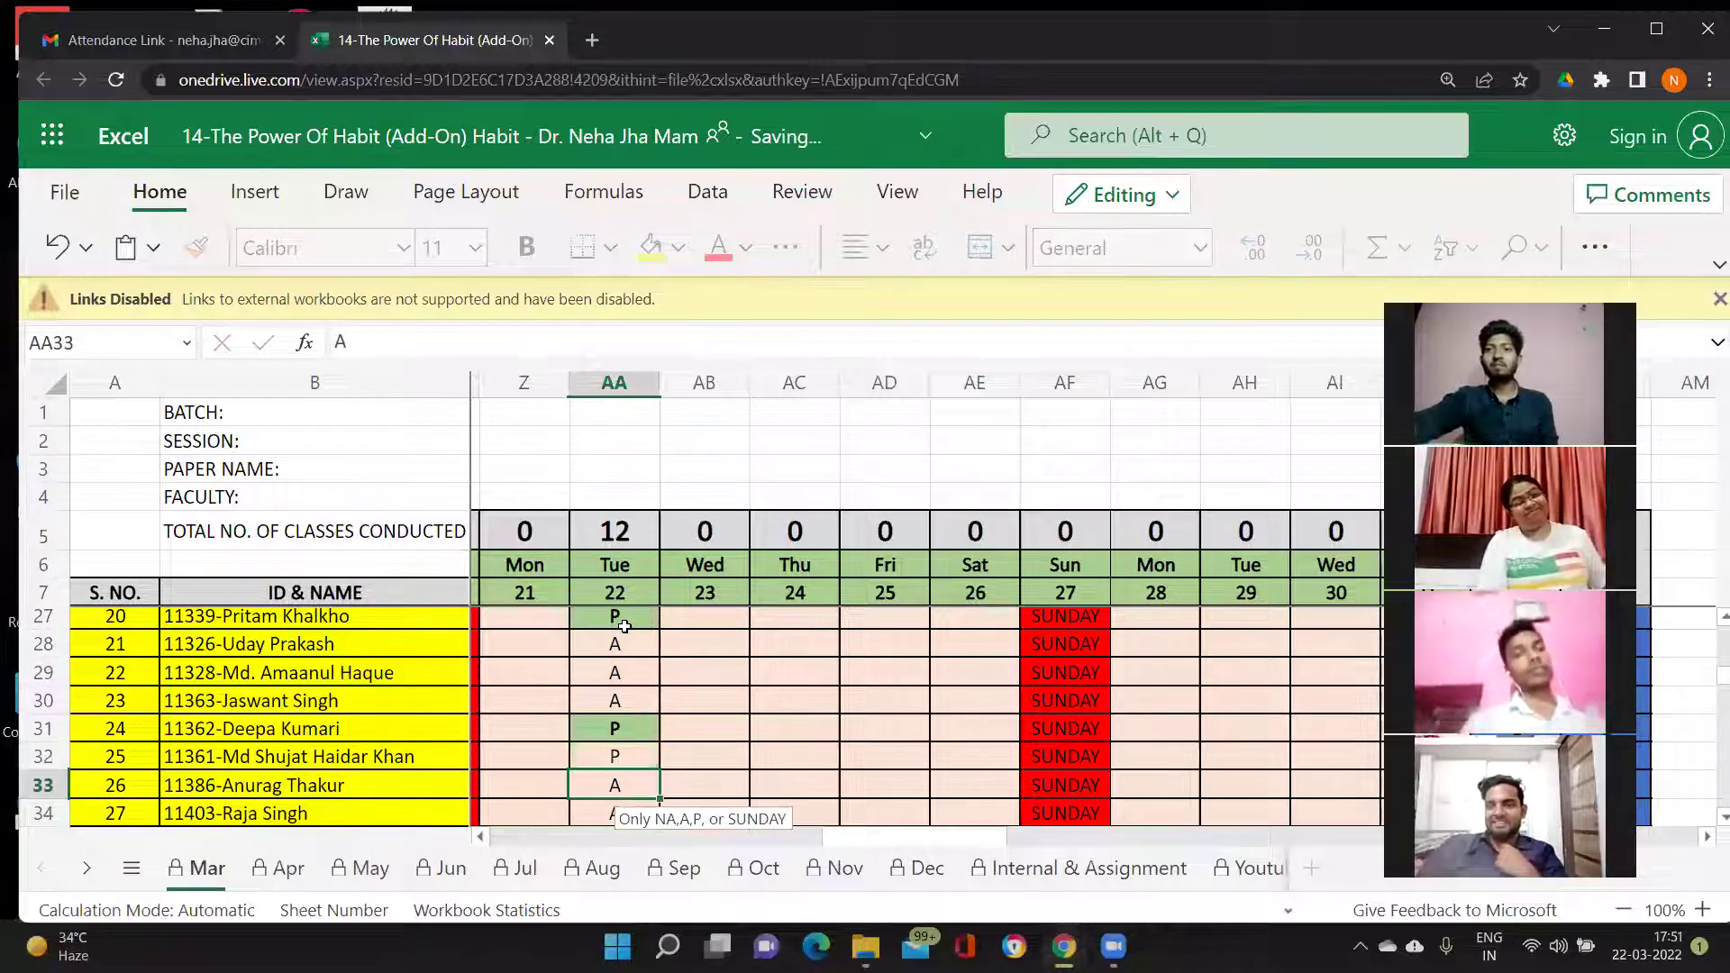
Step: Mark serial number 29 as P for 22 March in cell AA36, skipping serial numbers 26 to 28
{"action": "key", "text": "Down"}
{"action": "key", "text": "Down"}
{"action": "key", "text": "Down"}
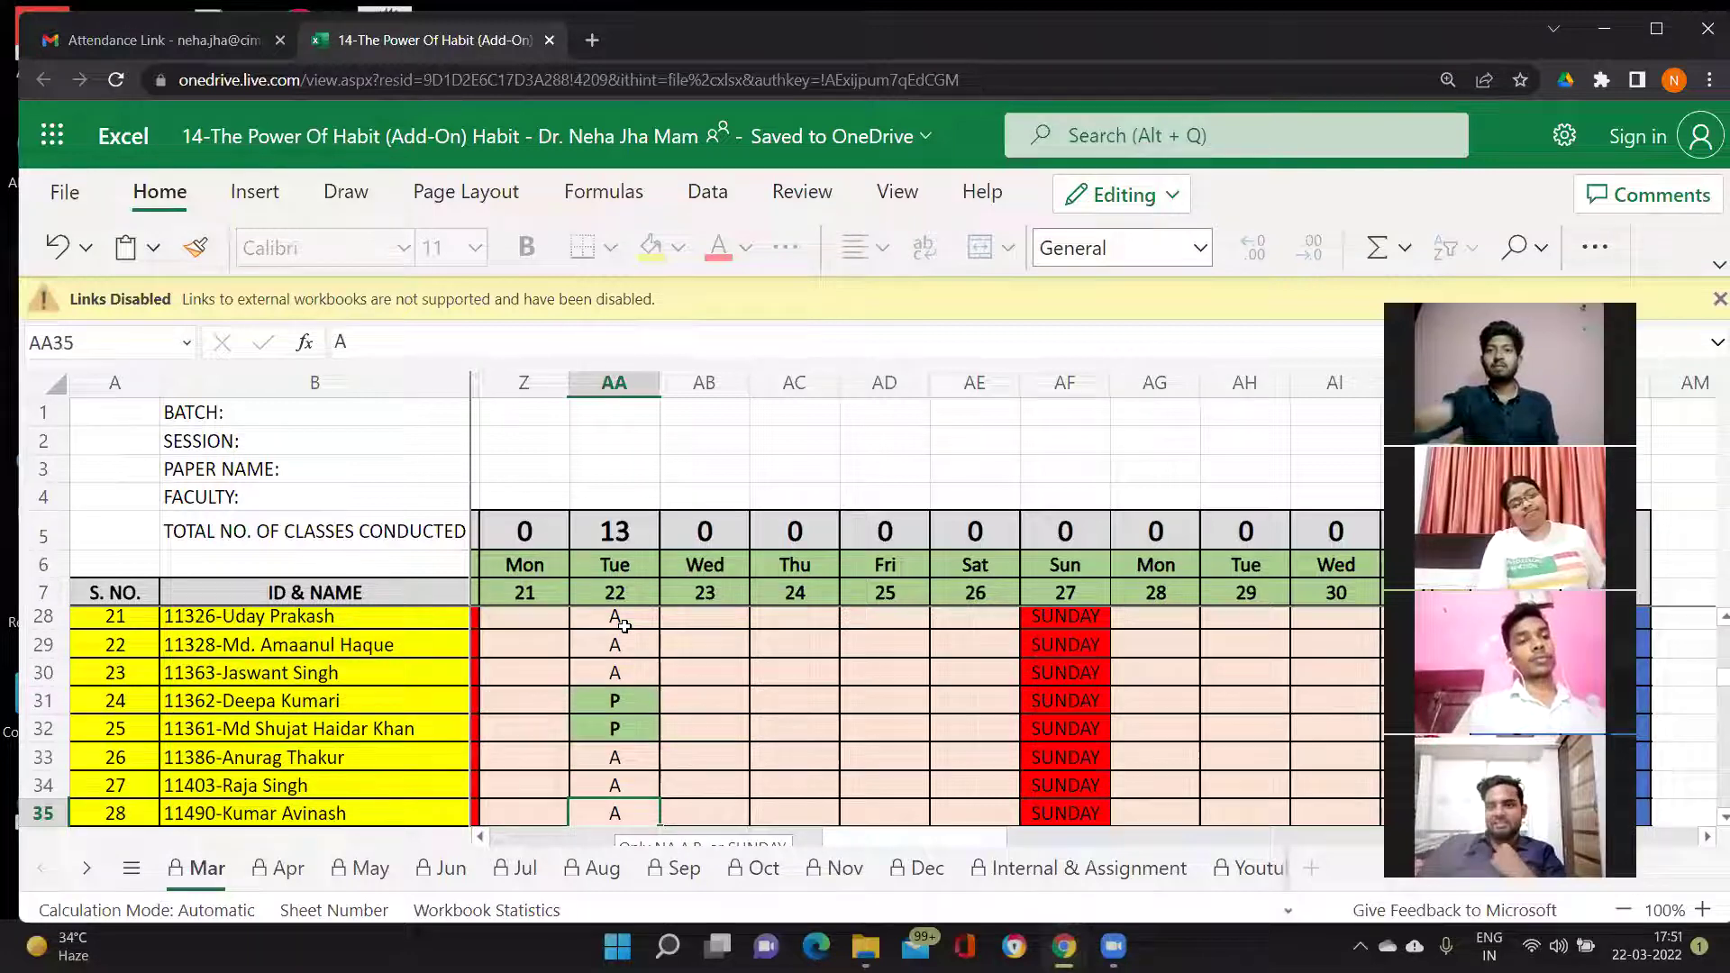
{"action": "type", "text": "P"}
{"action": "key", "text": "Return"}
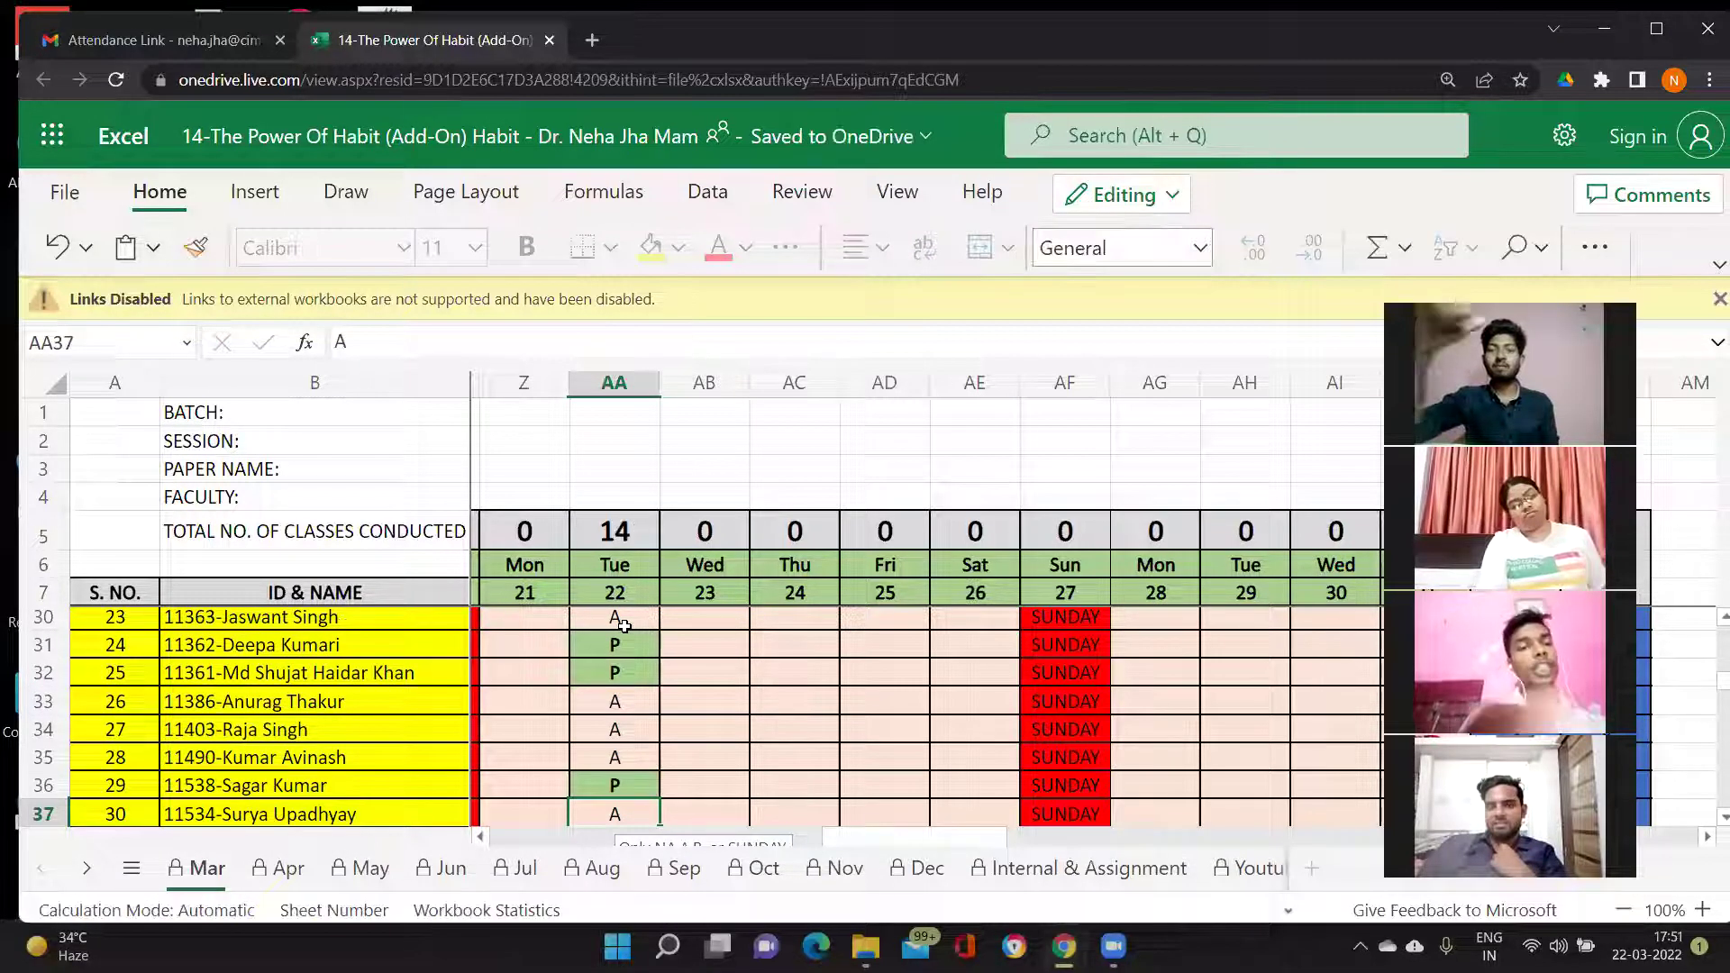
Step: Mark serial number 39 as P for 22 March in cell AA46, skipping serial numbers 30 to 38
{"action": "key", "text": "Down"}
{"action": "key", "text": "Down"}
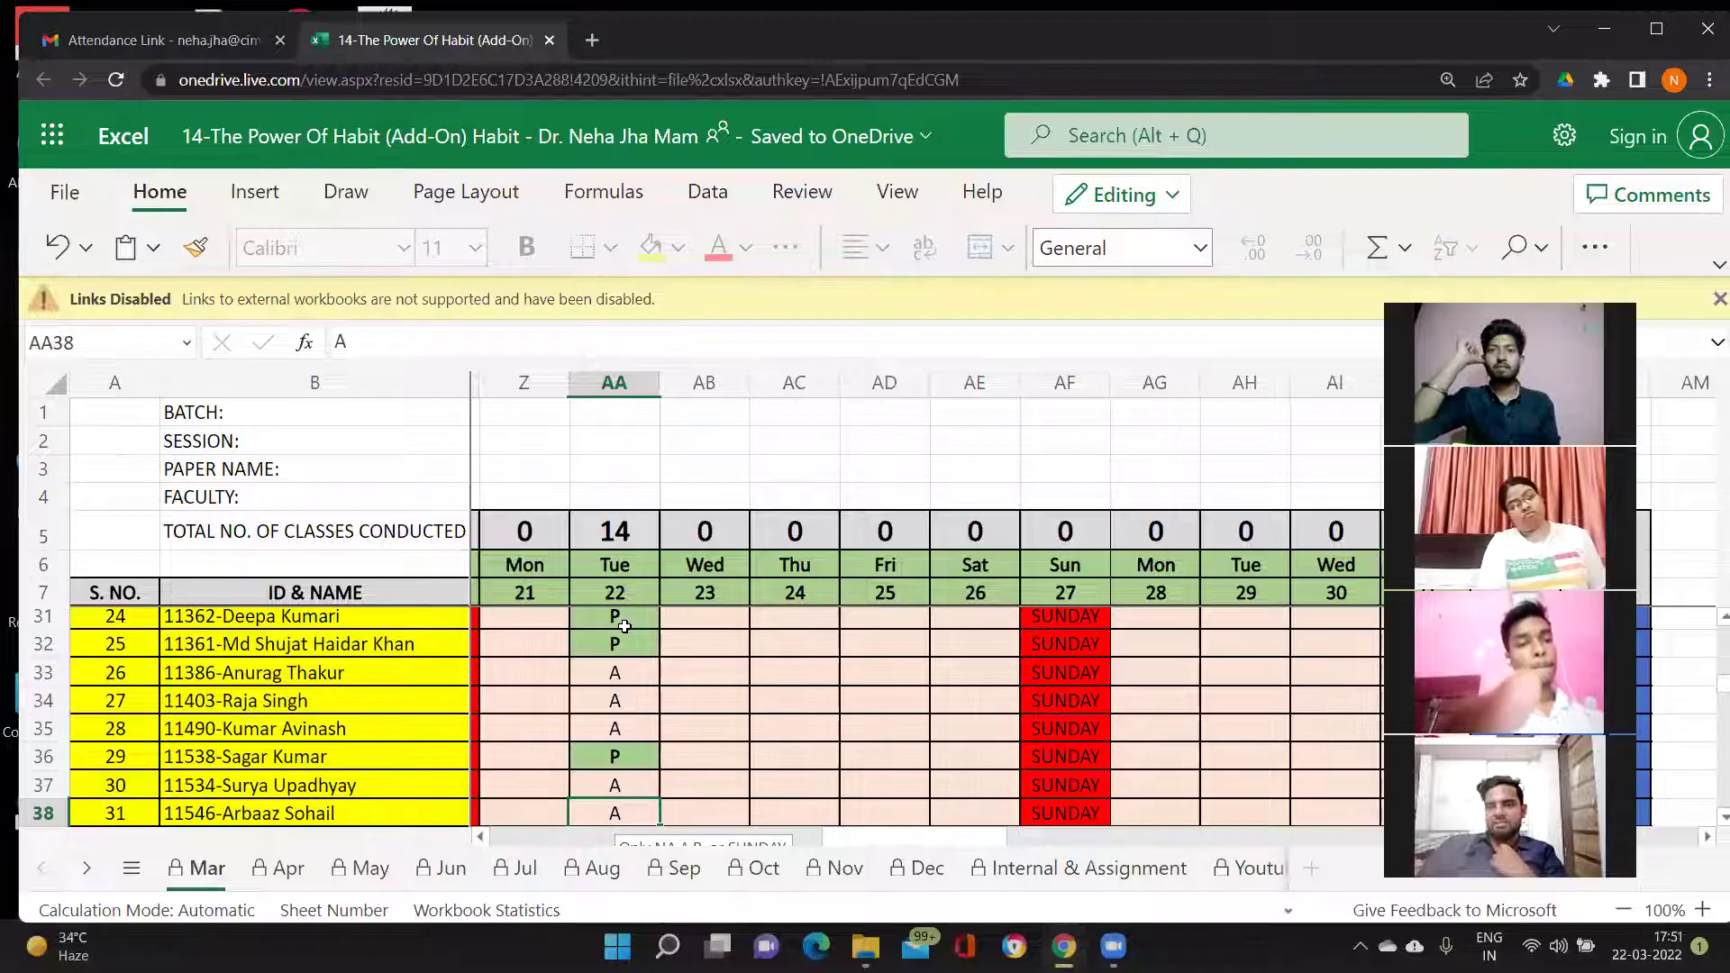
{"action": "key", "text": "Down"}
{"action": "key", "text": "Down"}
{"action": "key", "text": "Down"}
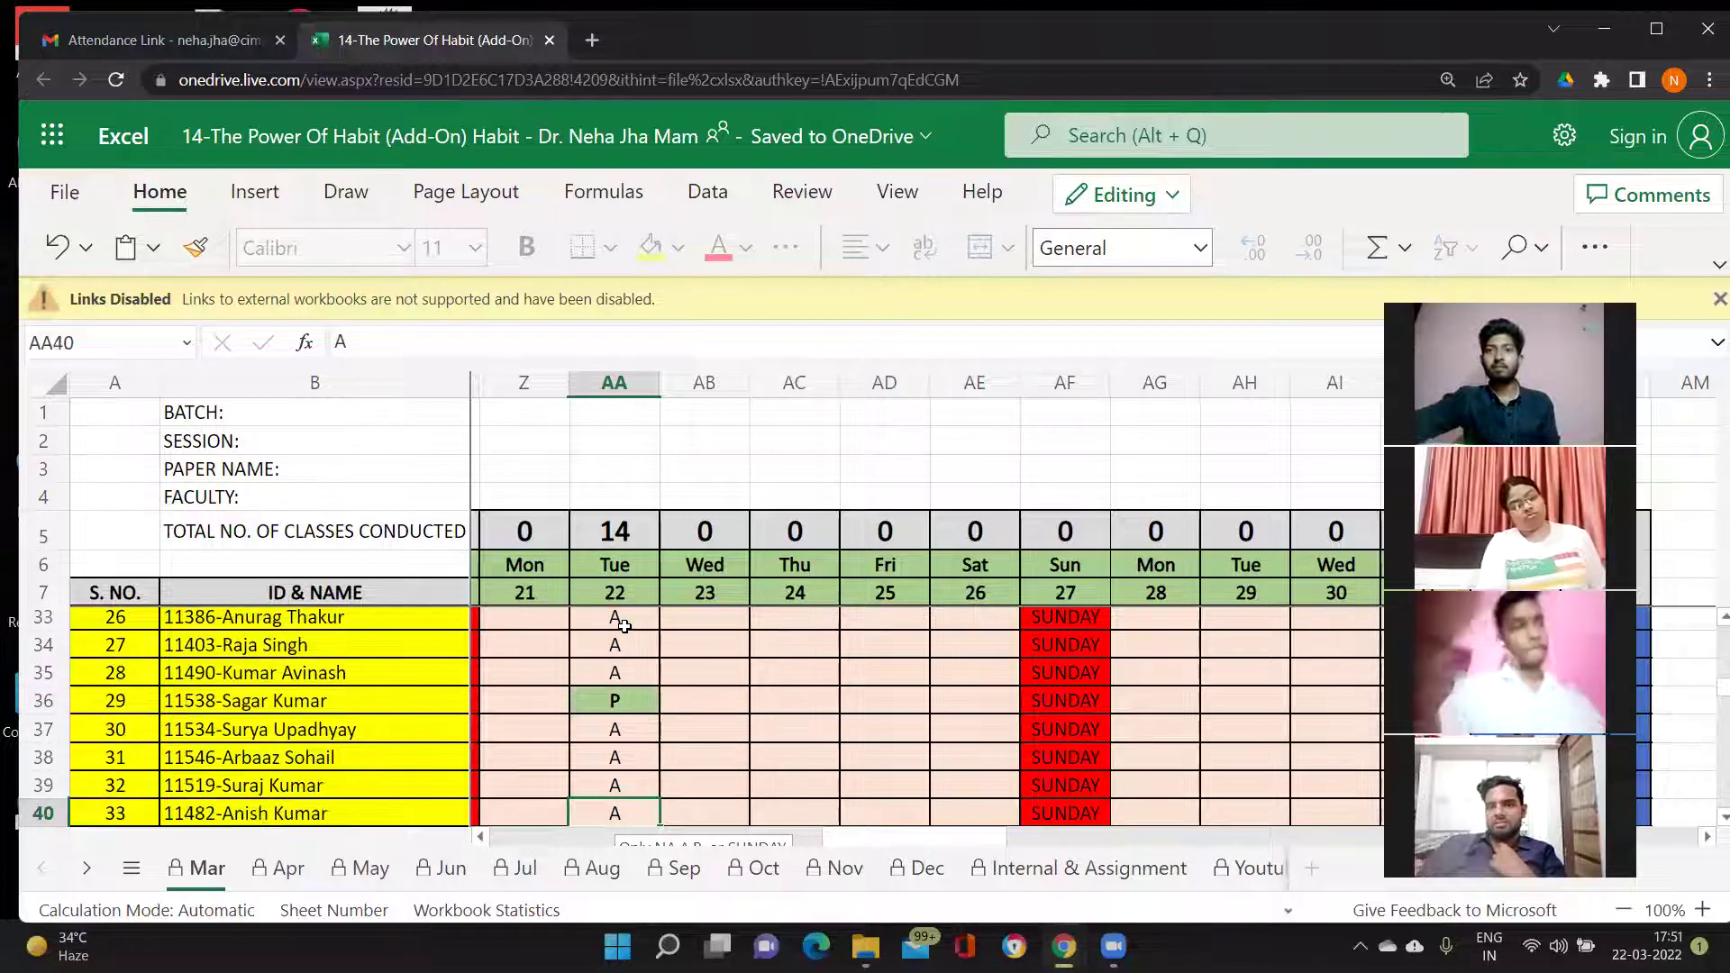
{"action": "key", "text": "Down"}
{"action": "key", "text": "Down"}
{"action": "key", "text": "Down"}
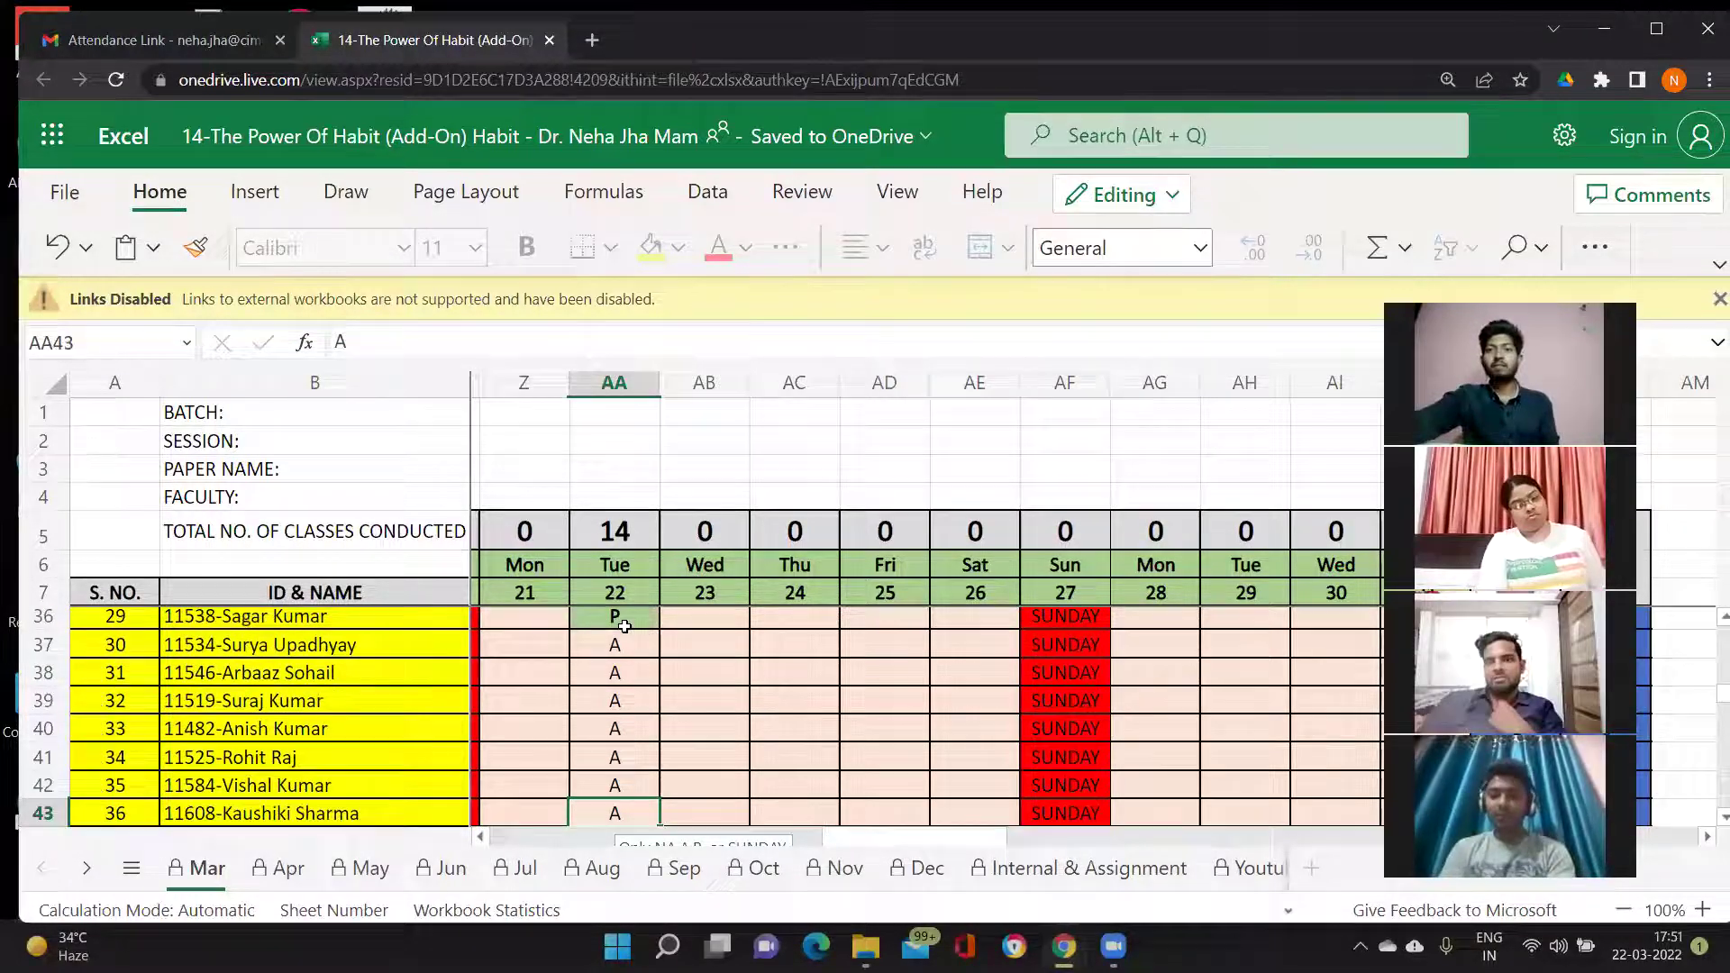
{"action": "key", "text": "Down"}
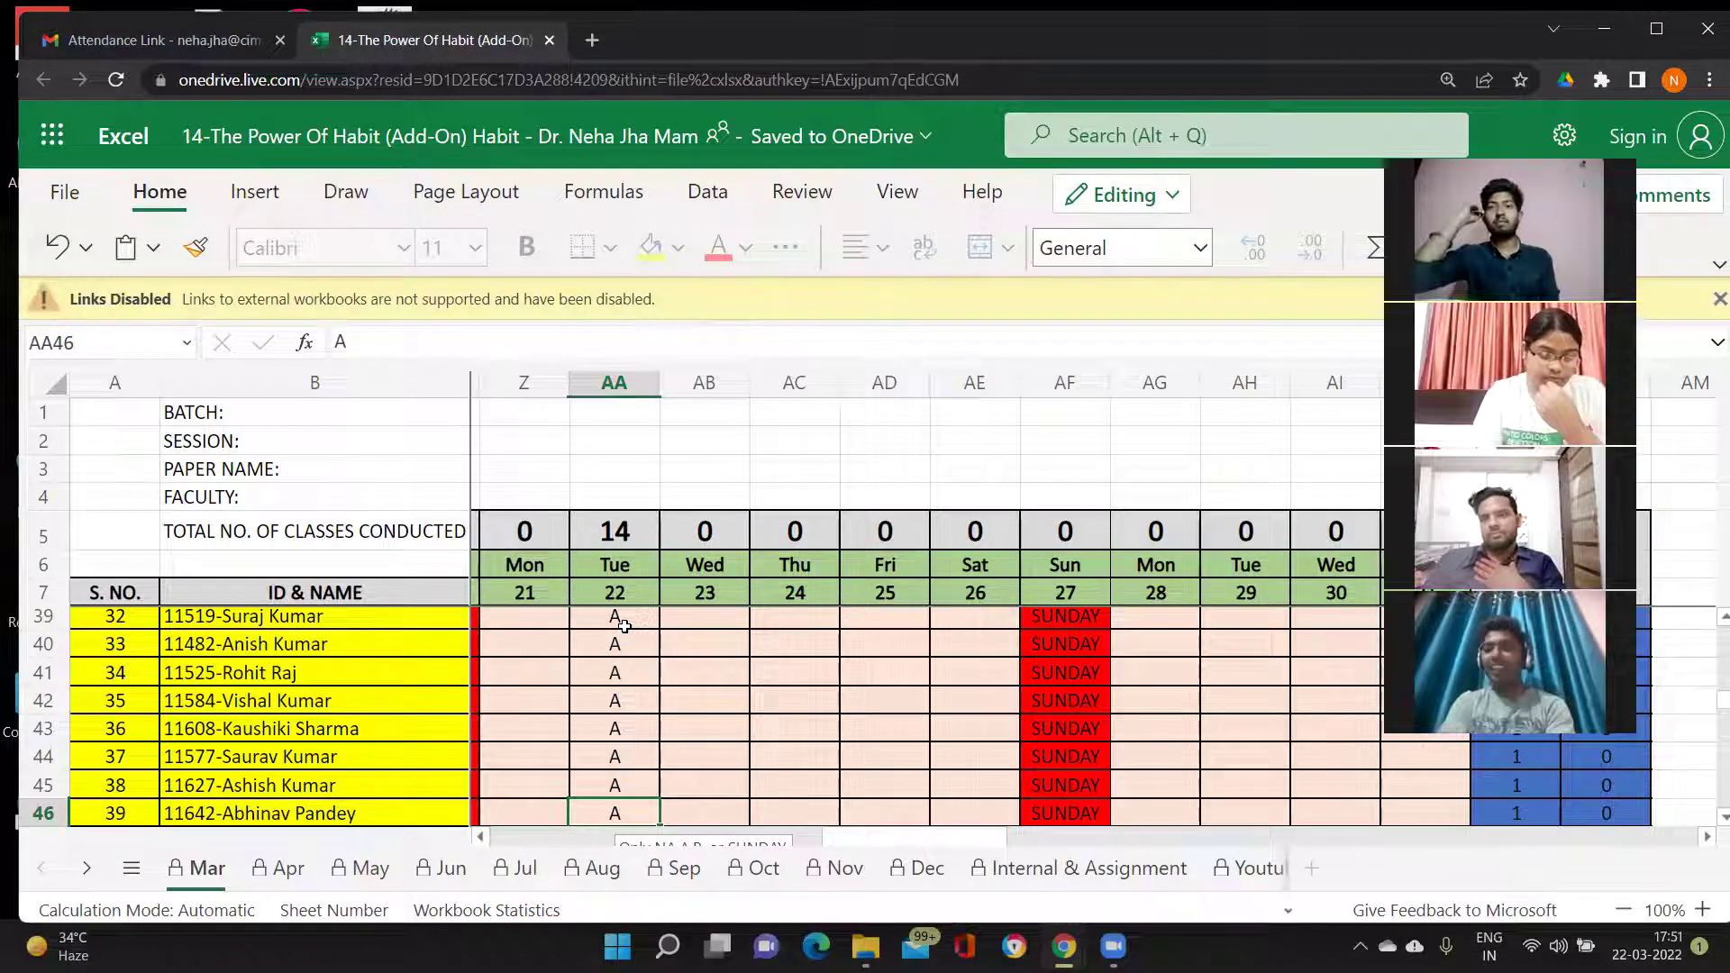
{"action": "type", "text": "P"}
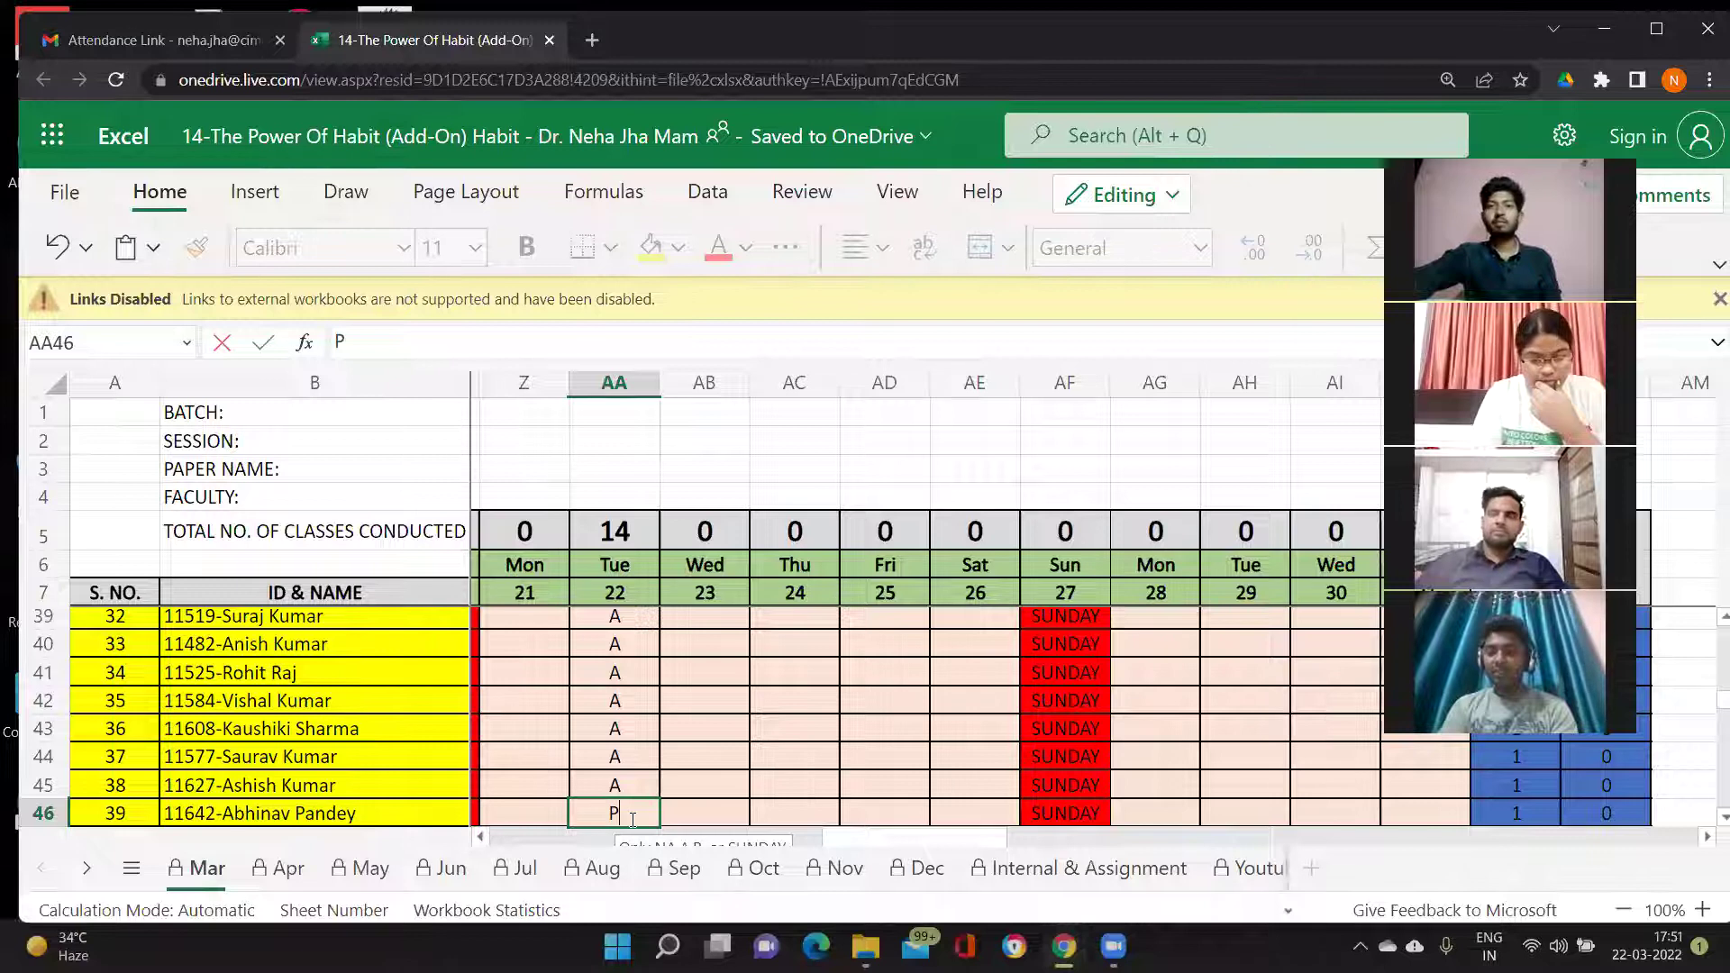
{"action": "key", "text": "Return"}
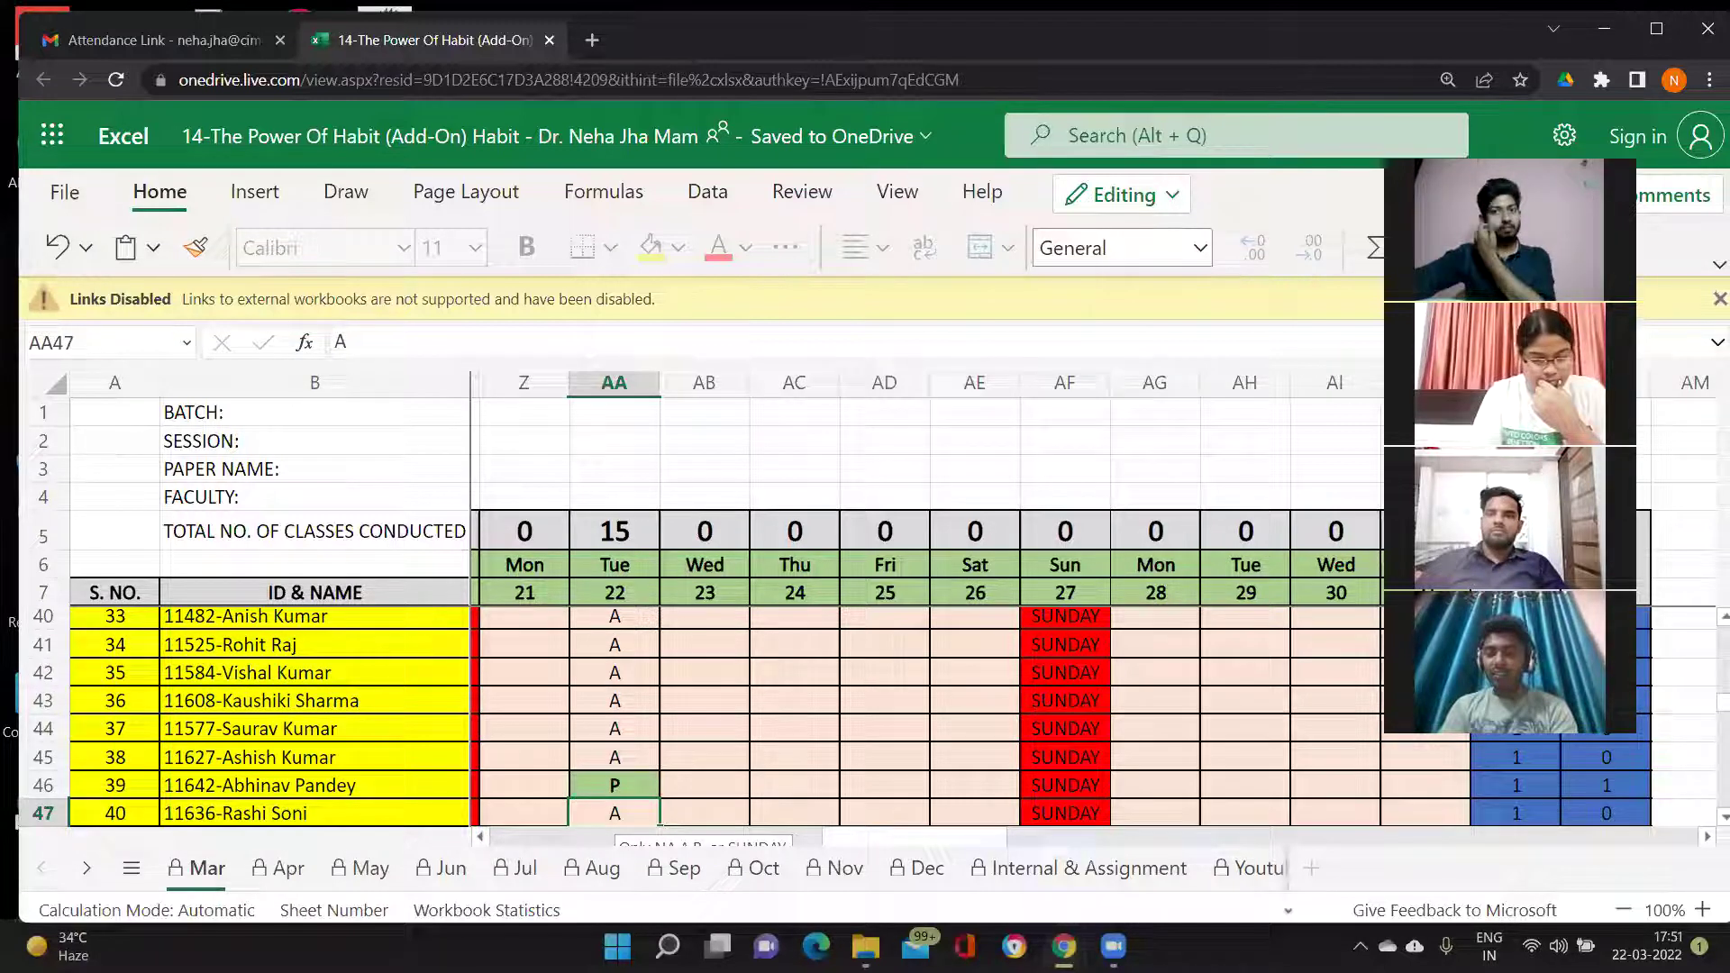
Step: Mark serial numbers 45 and 46 as P for 22 March, cells AA52 and AA53, skipping 40 to 44
{"action": "key", "text": "Down"}
{"action": "key", "text": "Down"}
{"action": "key", "text": "Down"}
{"action": "key", "text": "Down"}
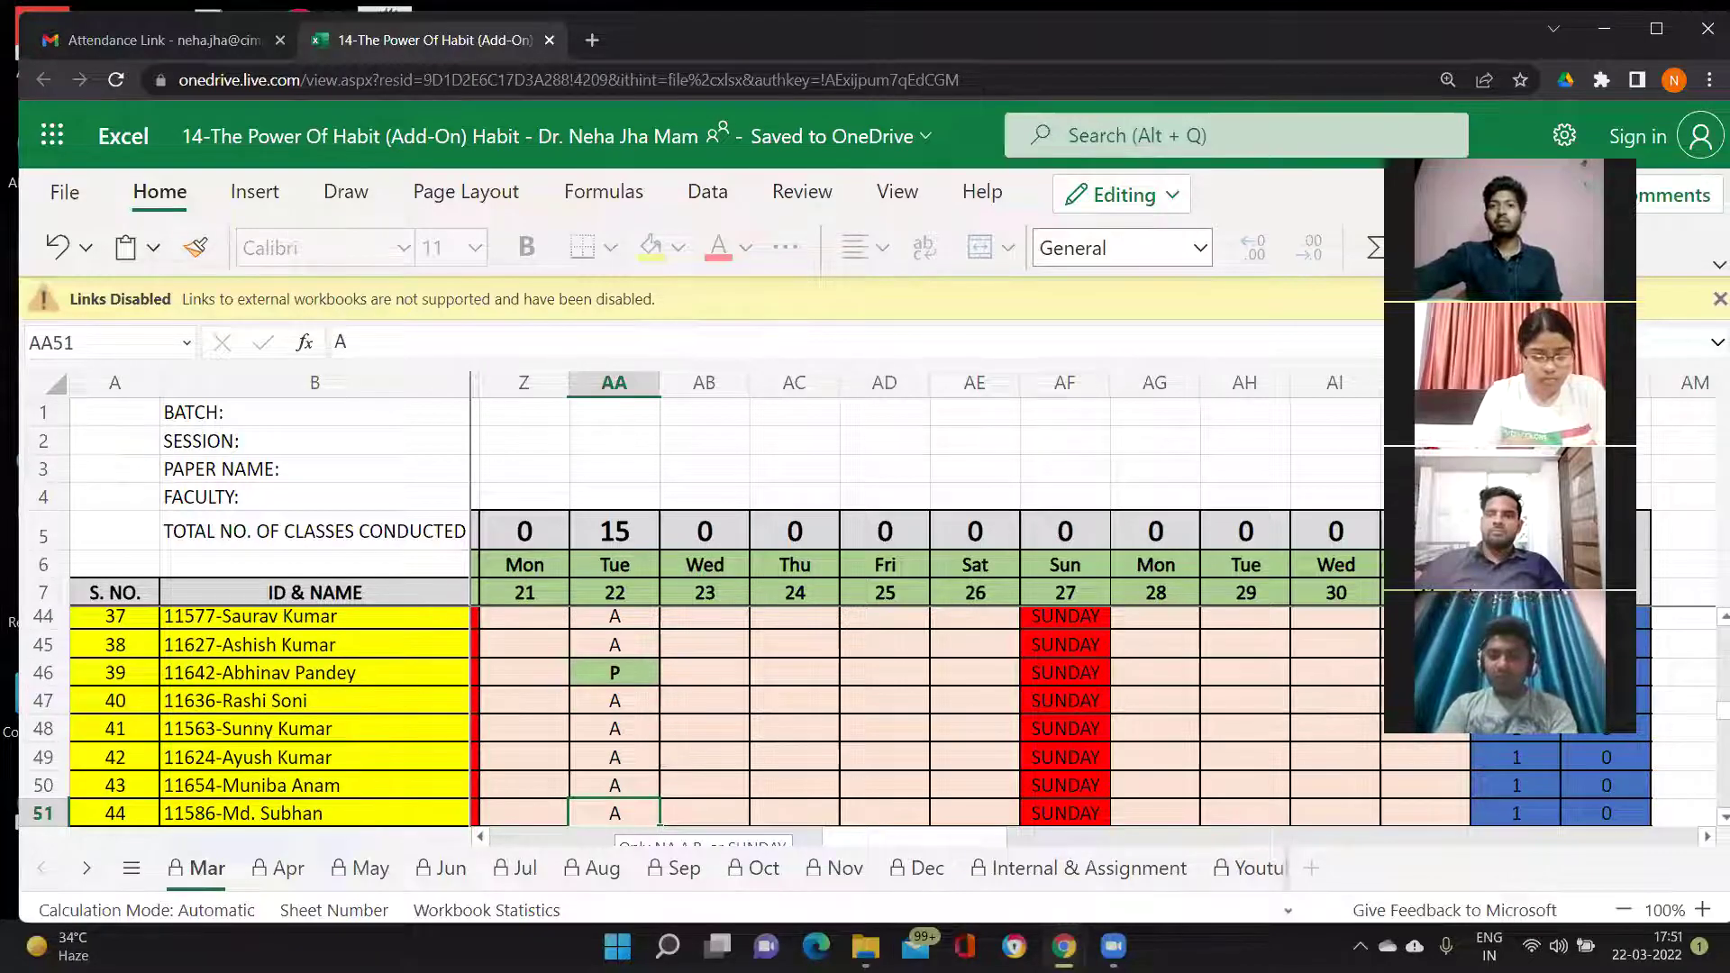
{"action": "key", "text": "Down"}
{"action": "key", "text": "Down"}
{"action": "key", "text": "Down"}
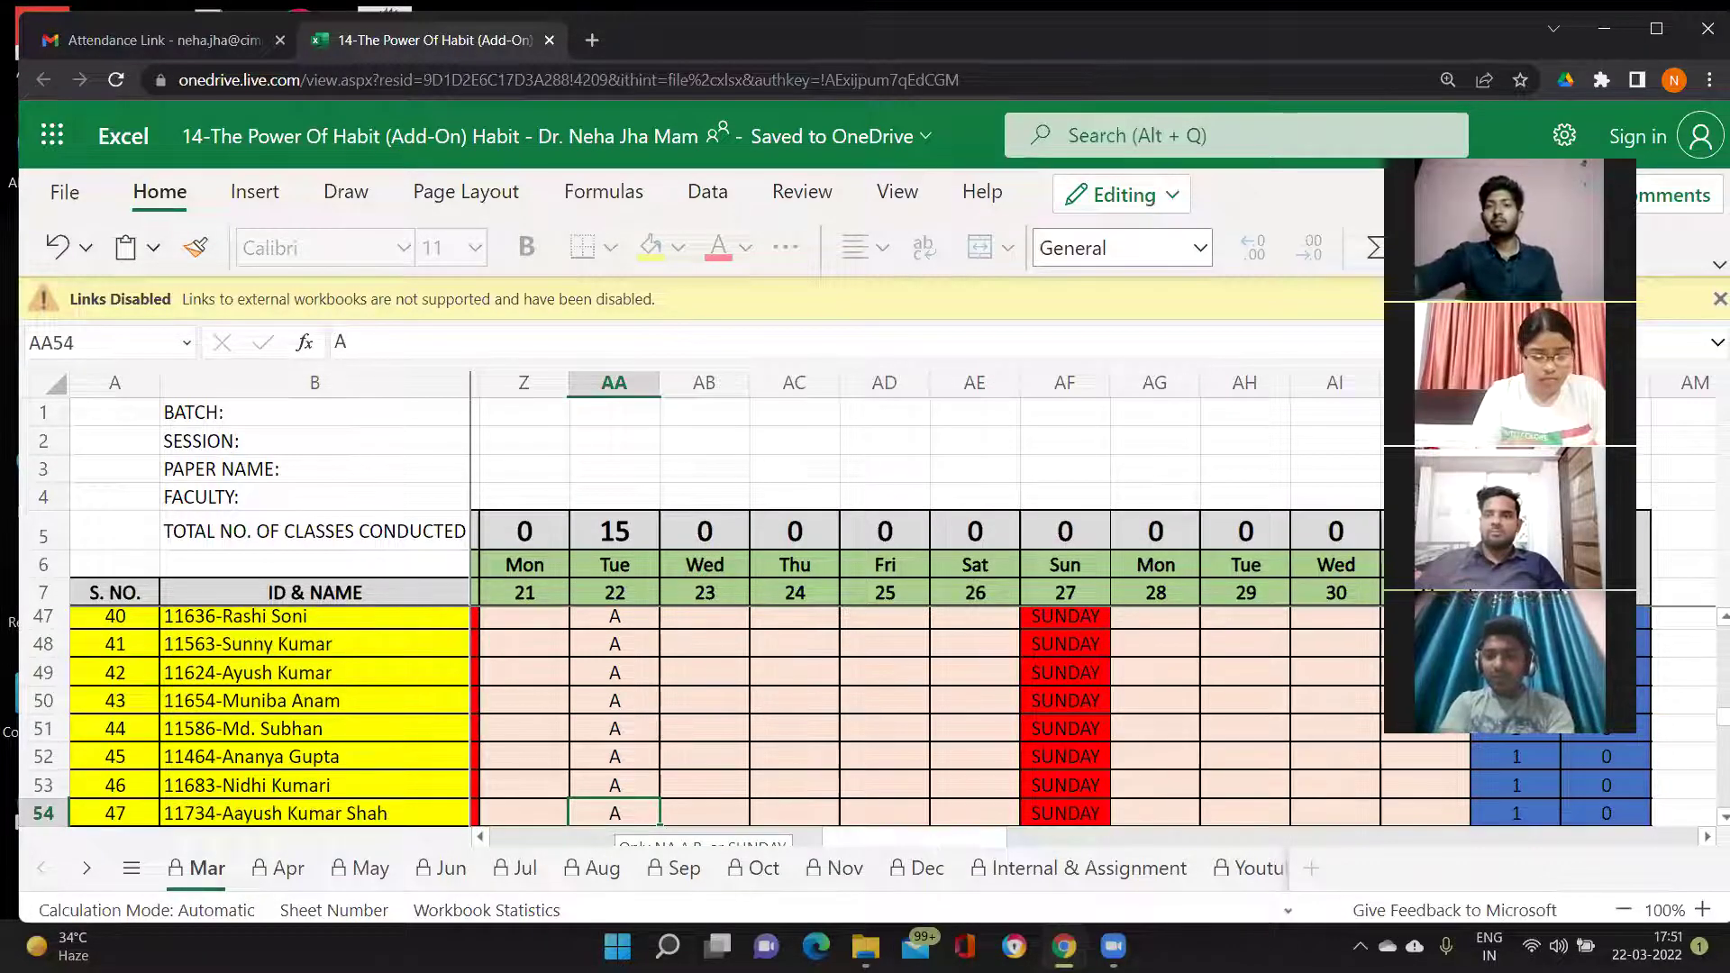
{"action": "key", "text": "Up"}
{"action": "key", "text": "Up"}
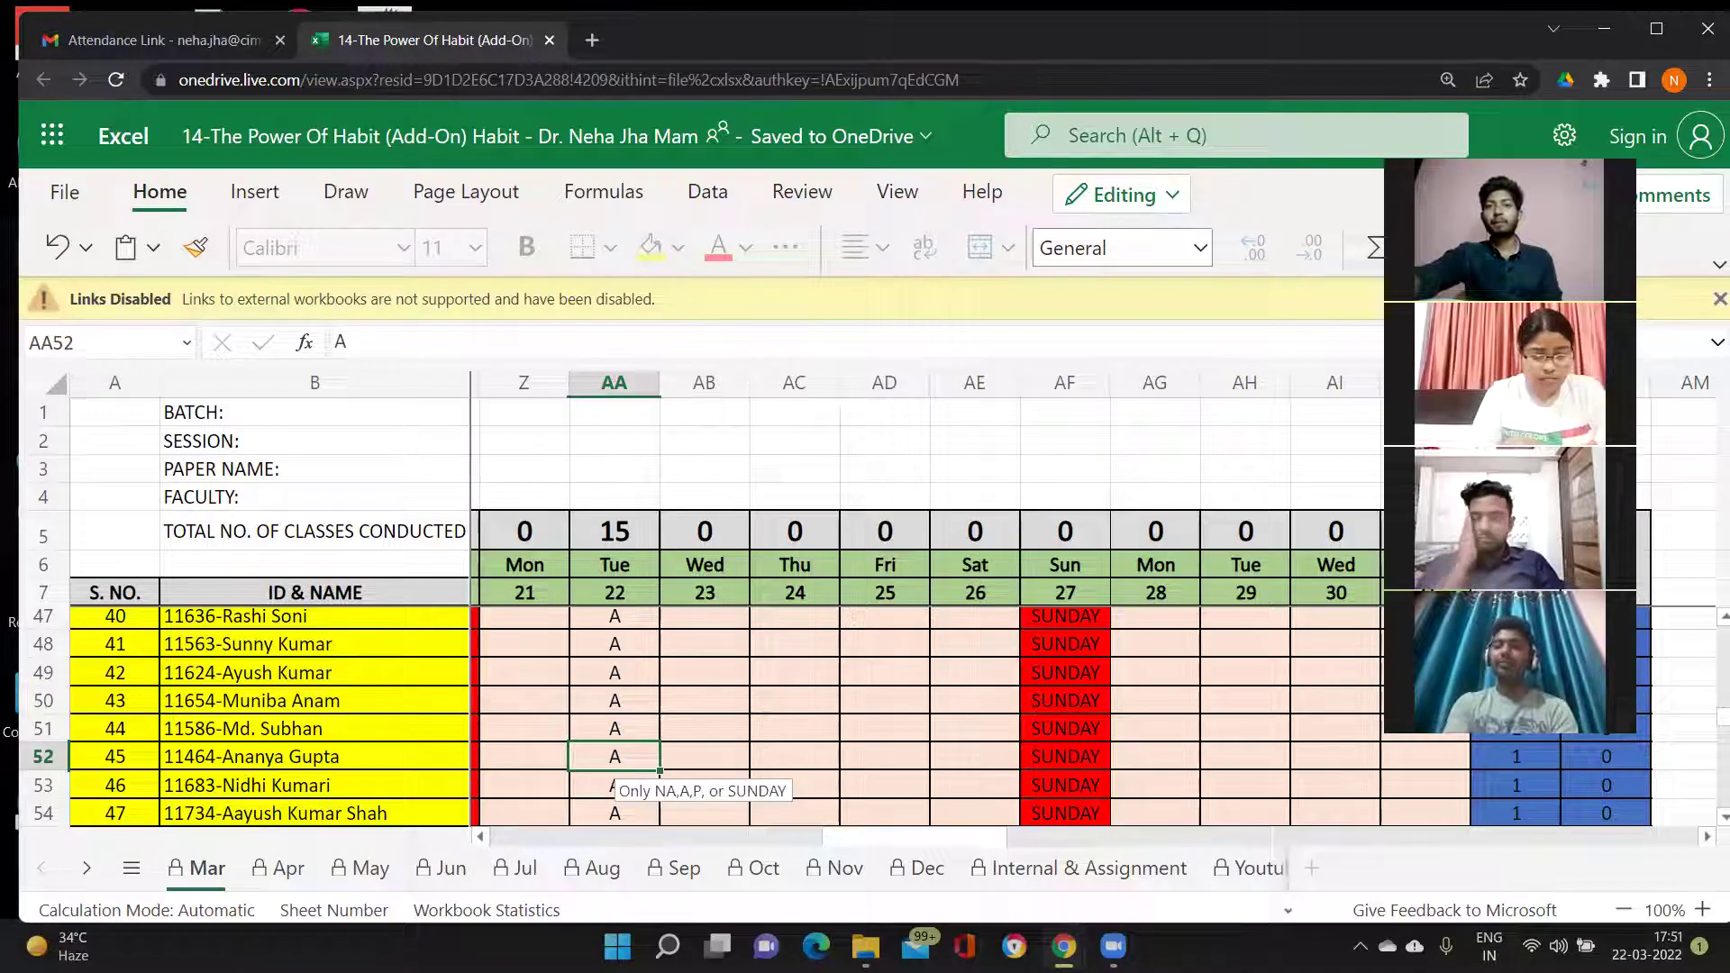
{"action": "type", "text": "P"}
{"action": "key", "text": "Return"}
{"action": "type", "text": "P"}
{"action": "key", "text": "Return"}
Step: Mark serial numbers 48, 51 and 52 as P for 22 March, skipping 47, 49 and 50
{"action": "key", "text": "Down"}
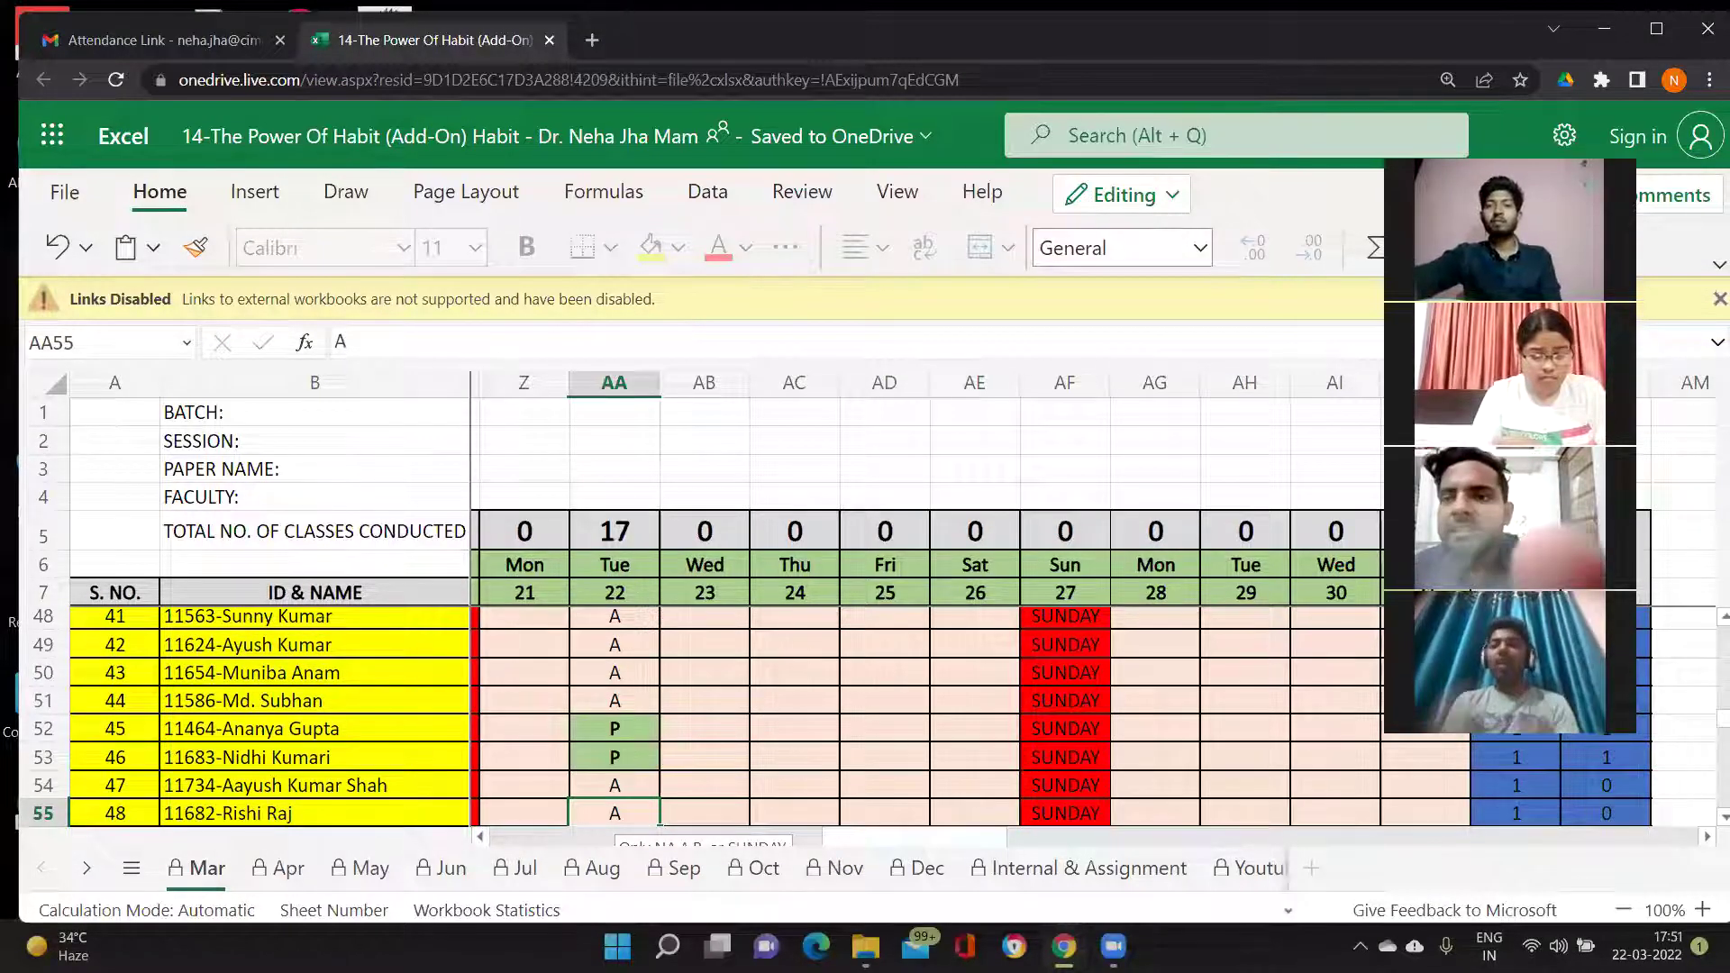
{"action": "type", "text": "P"}
{"action": "key", "text": "Return"}
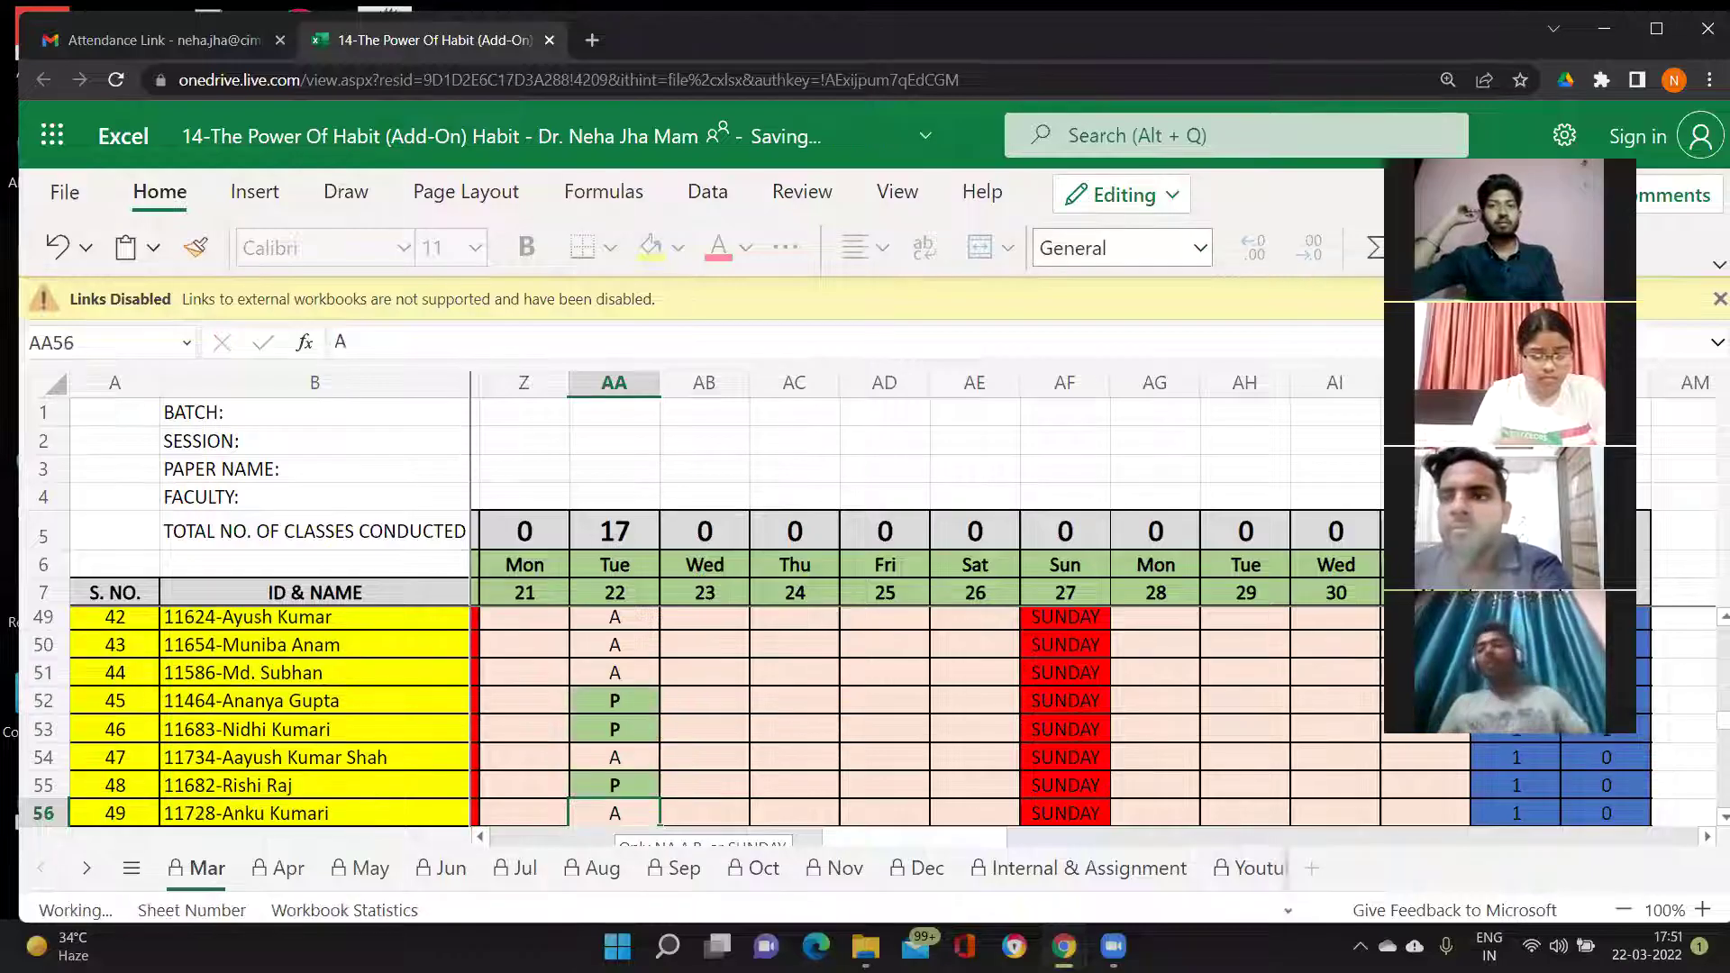
{"action": "key", "text": "Down"}
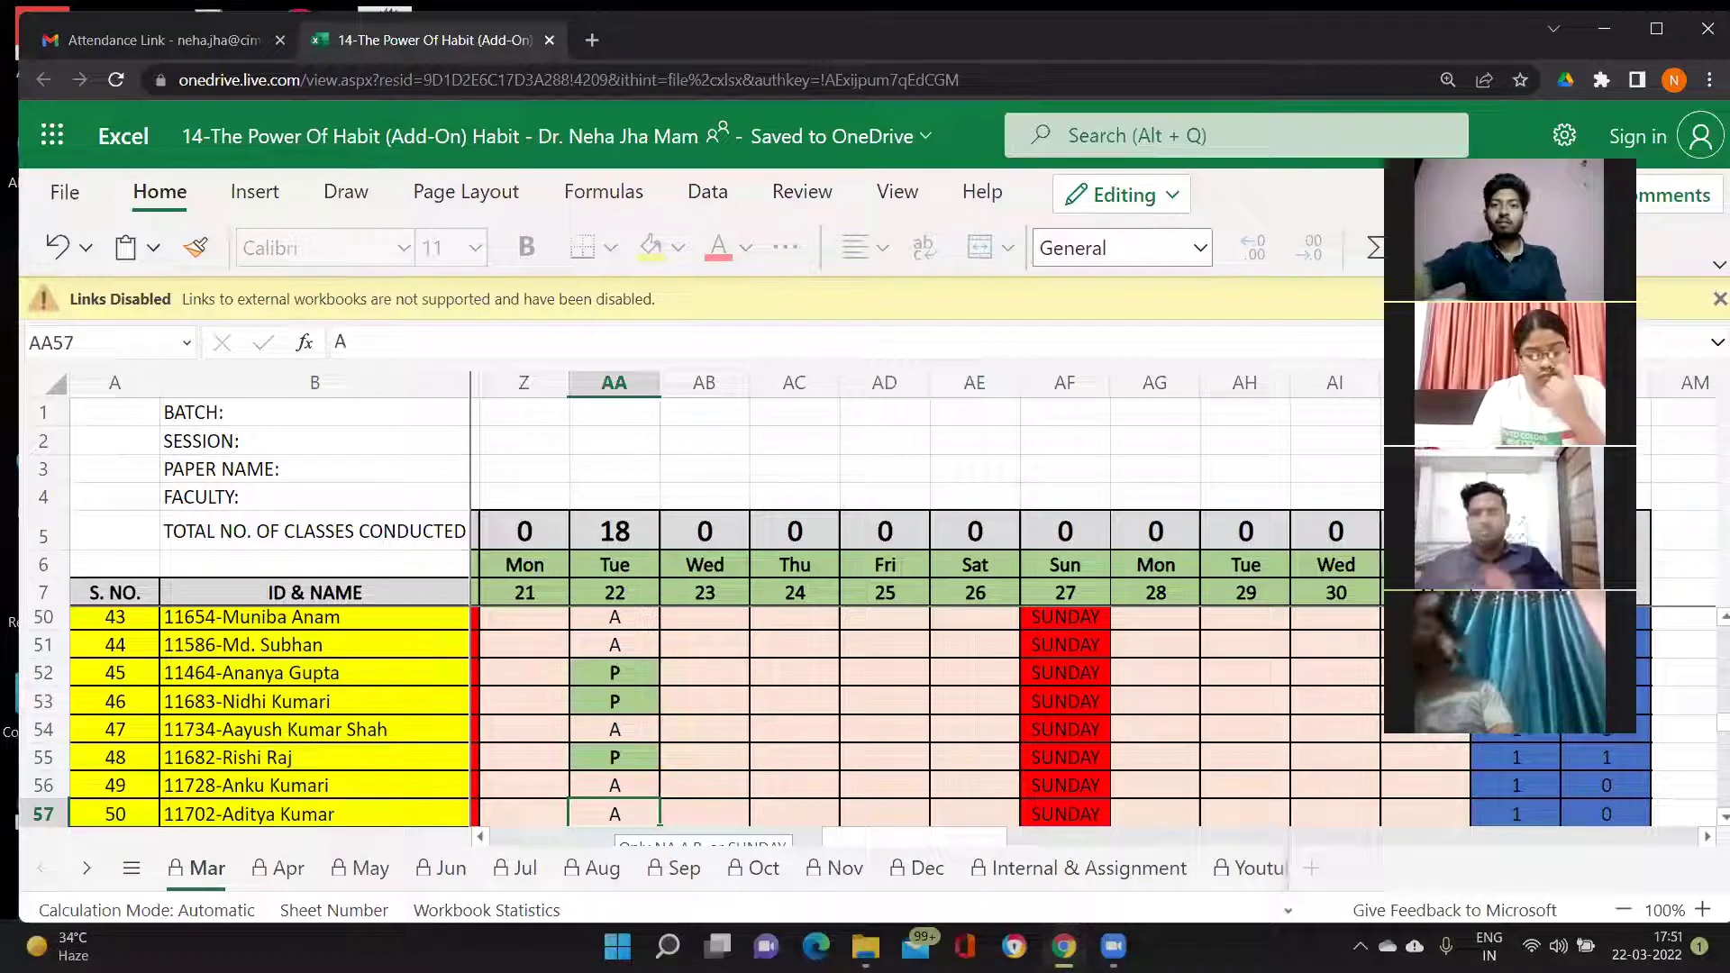
{"action": "key", "text": "Down"}
{"action": "type", "text": "P"}
{"action": "key", "text": "Return"}
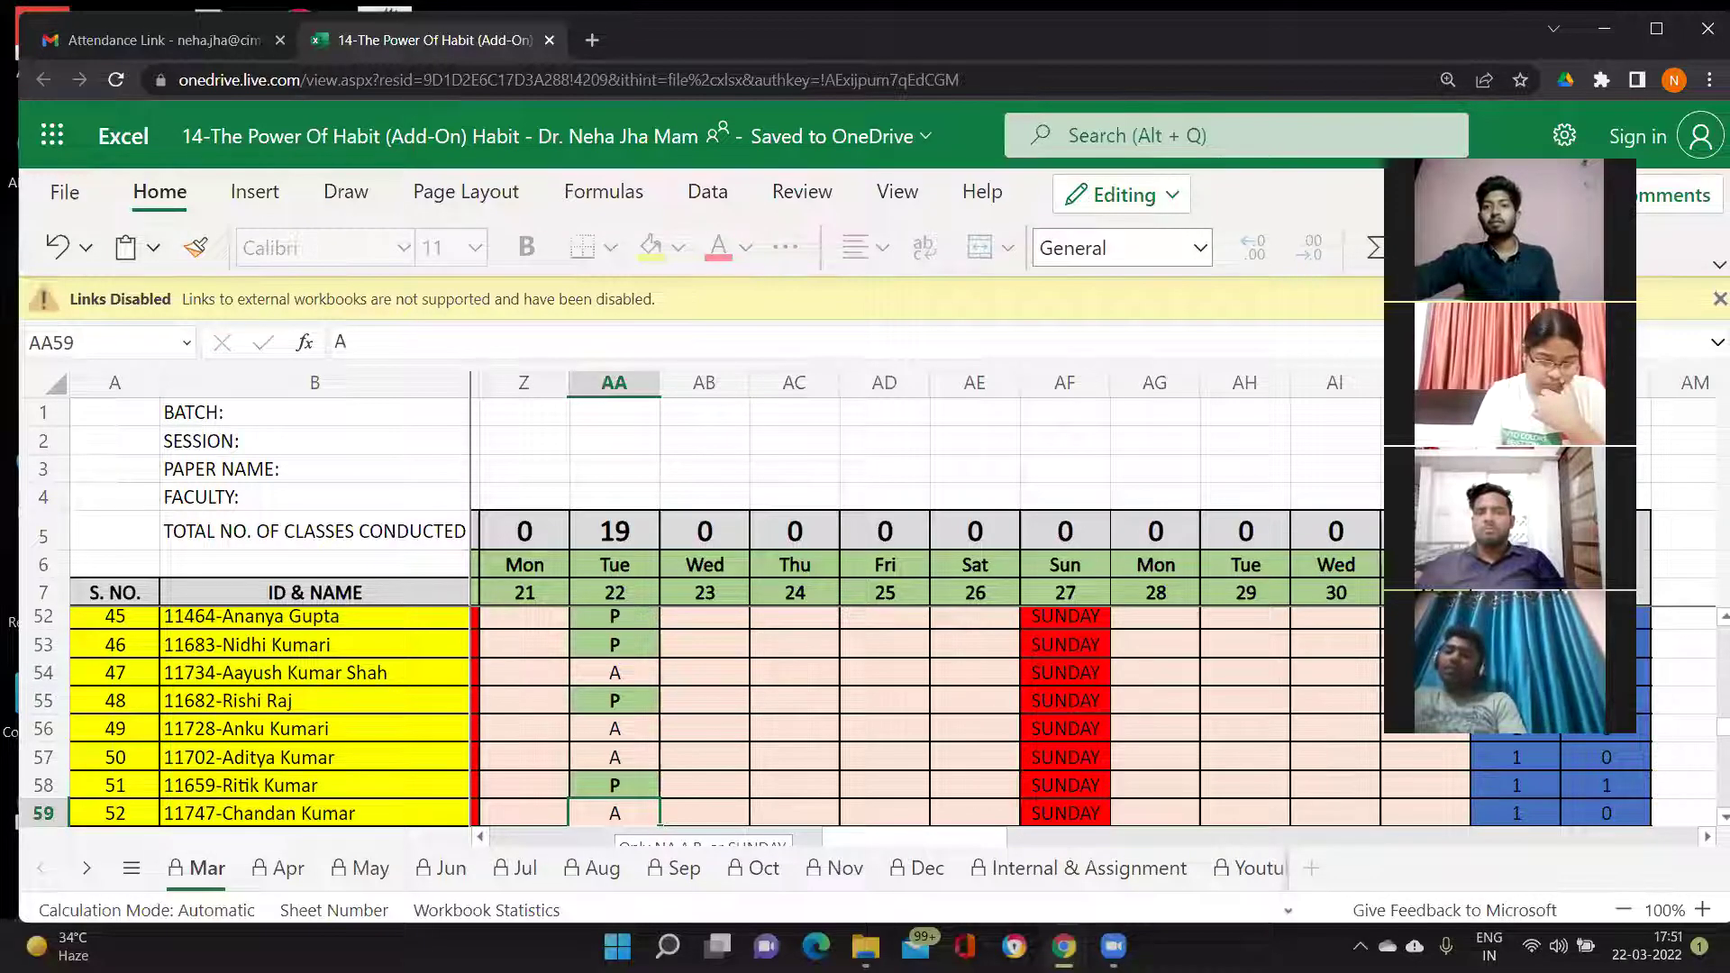
{"action": "type", "text": "P"}
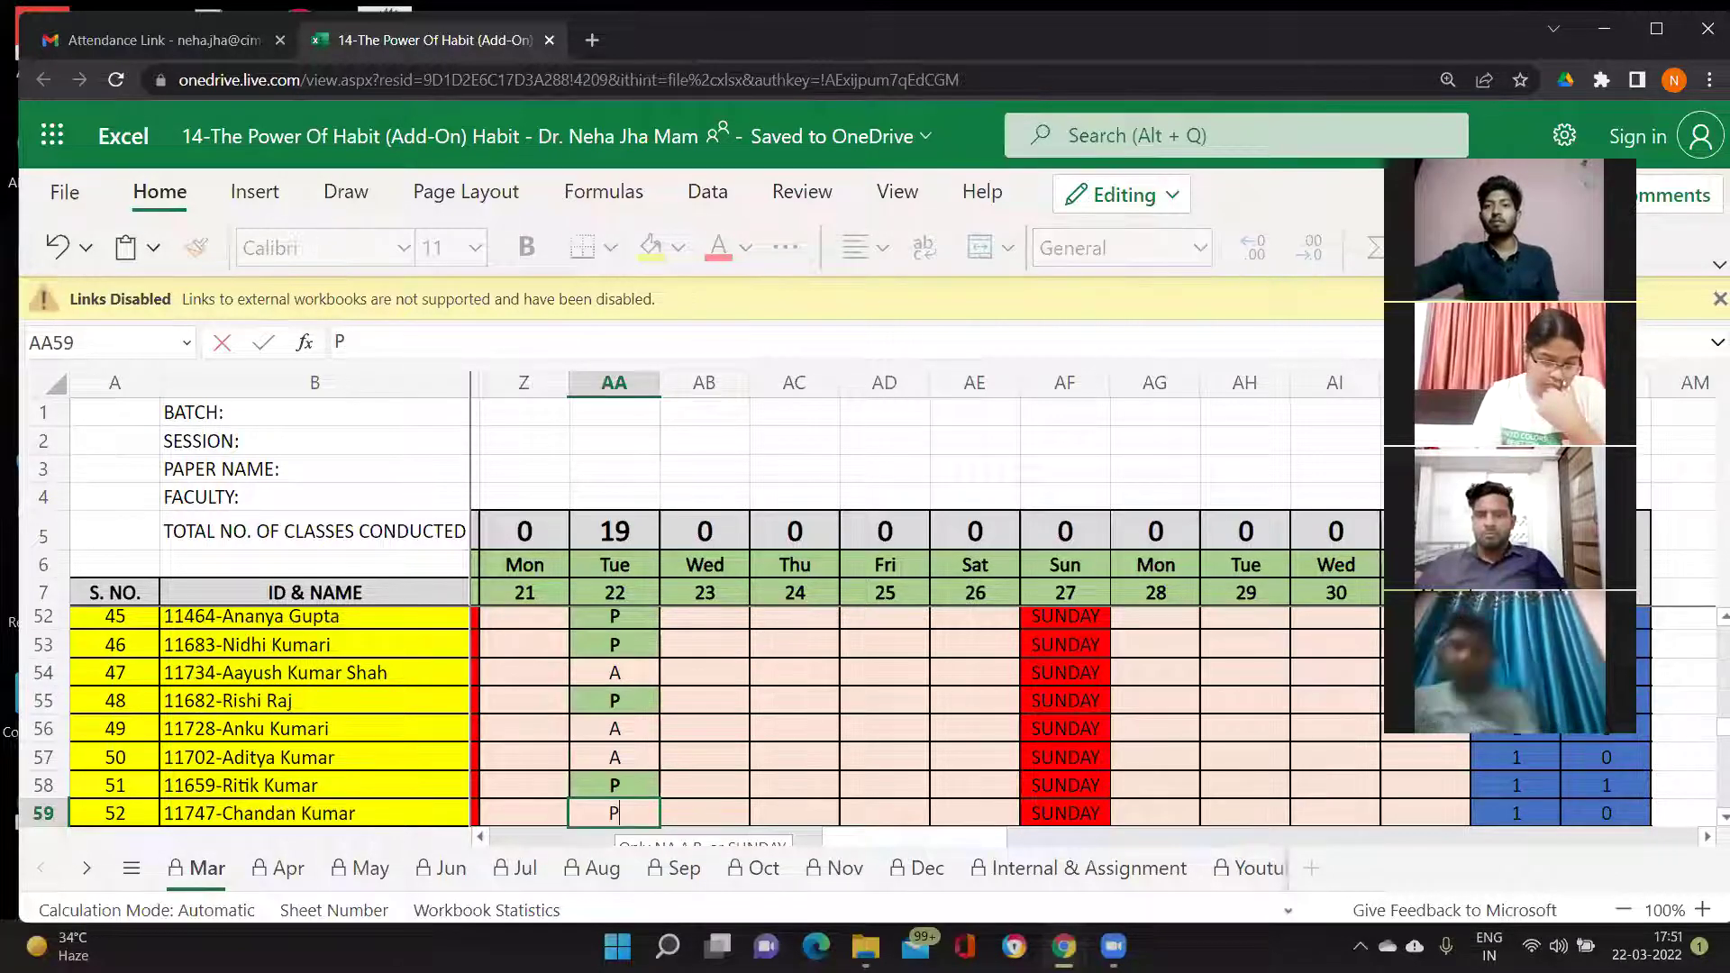
{"action": "key", "text": "Return"}
Step: Mark serial numbers 59 and 60 as P for 22 March, cells AA66 and AA67, skipping 53 to 58
{"action": "key", "text": "Return"}
{"action": "key", "text": "Return"}
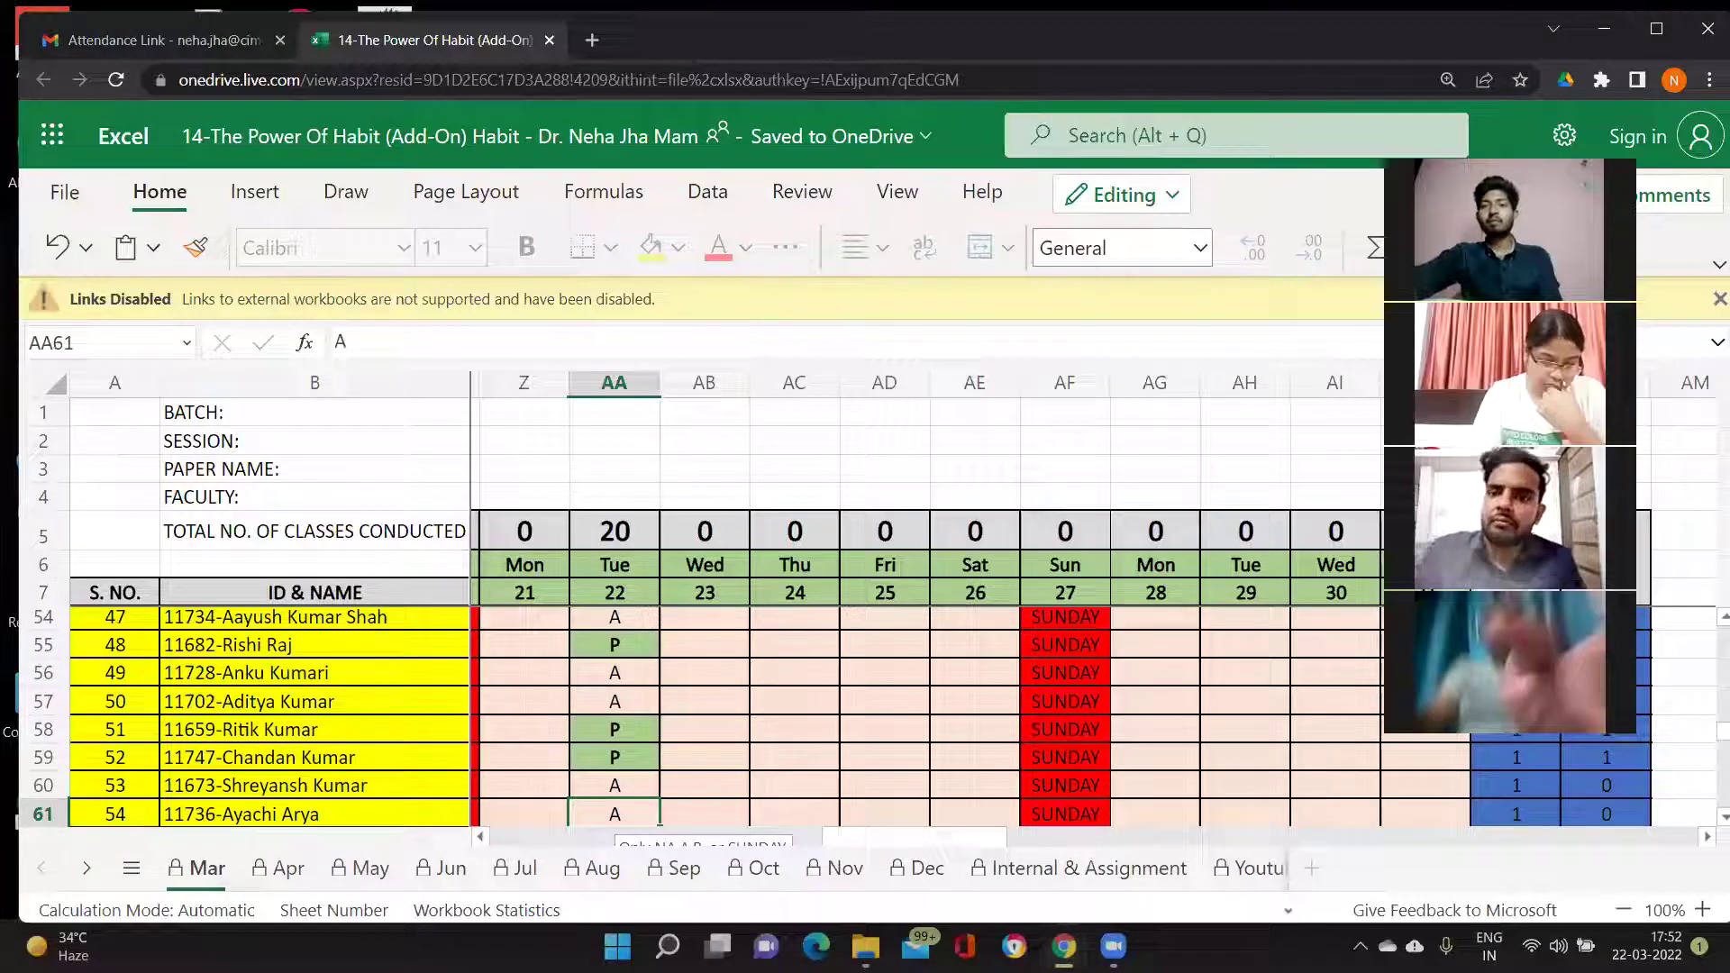
{"action": "key", "text": "Return"}
{"action": "key", "text": "Return"}
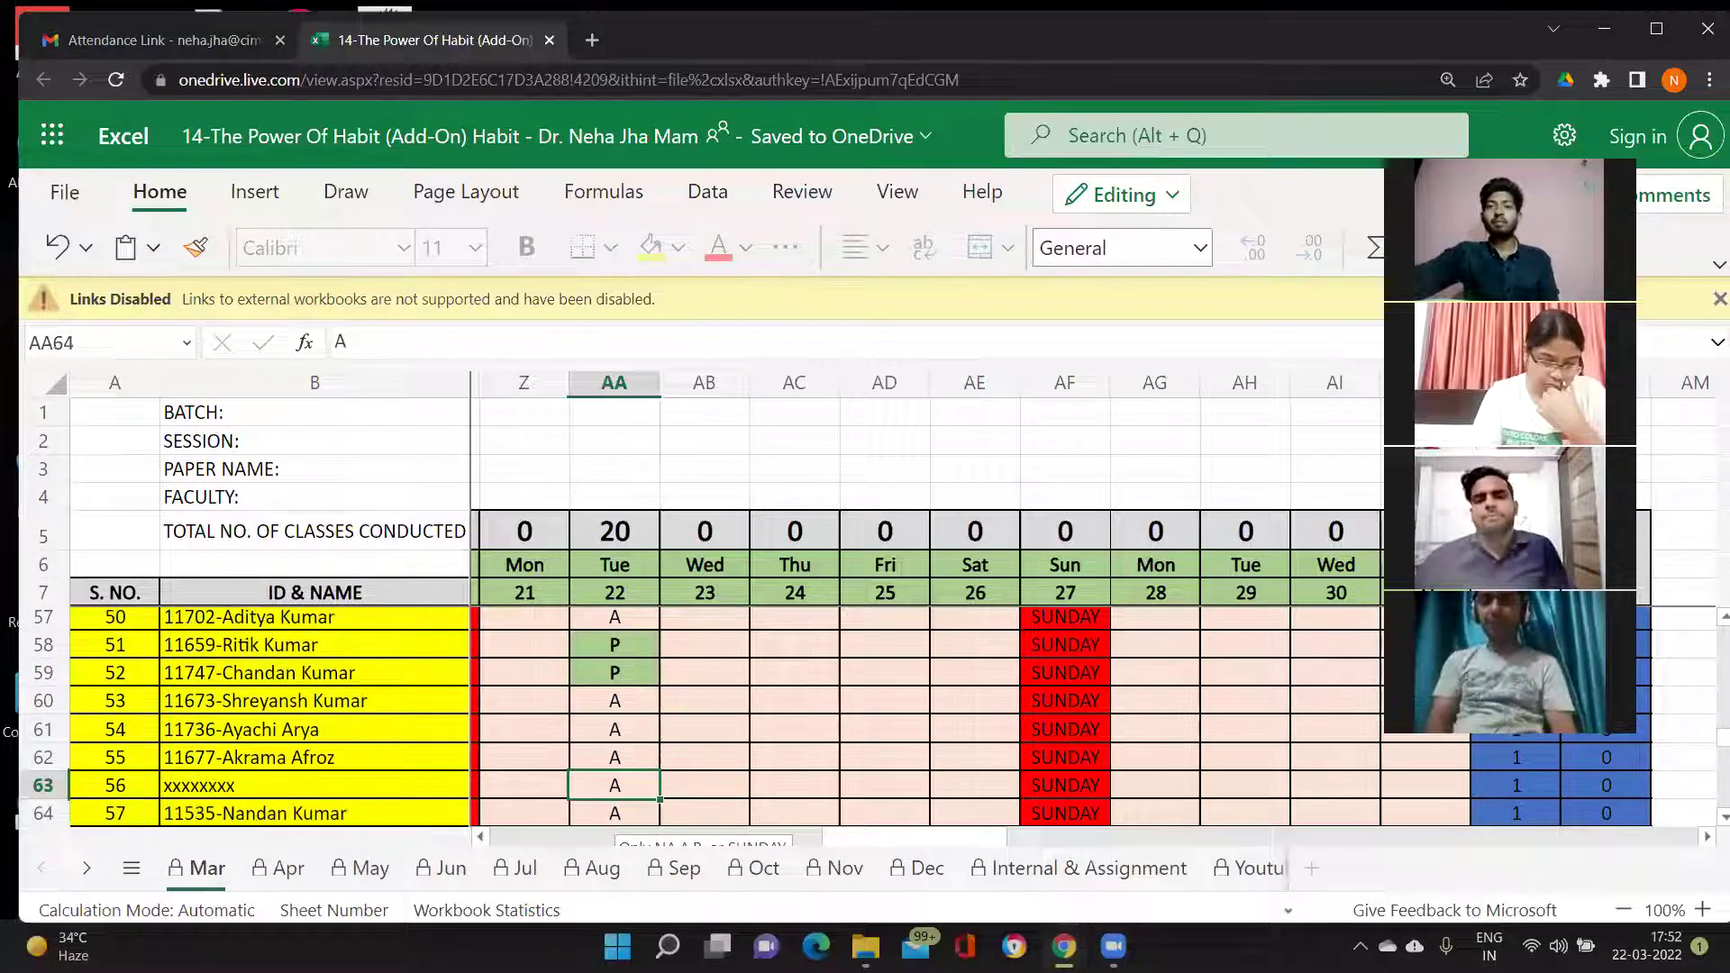
{"action": "key", "text": "Return"}
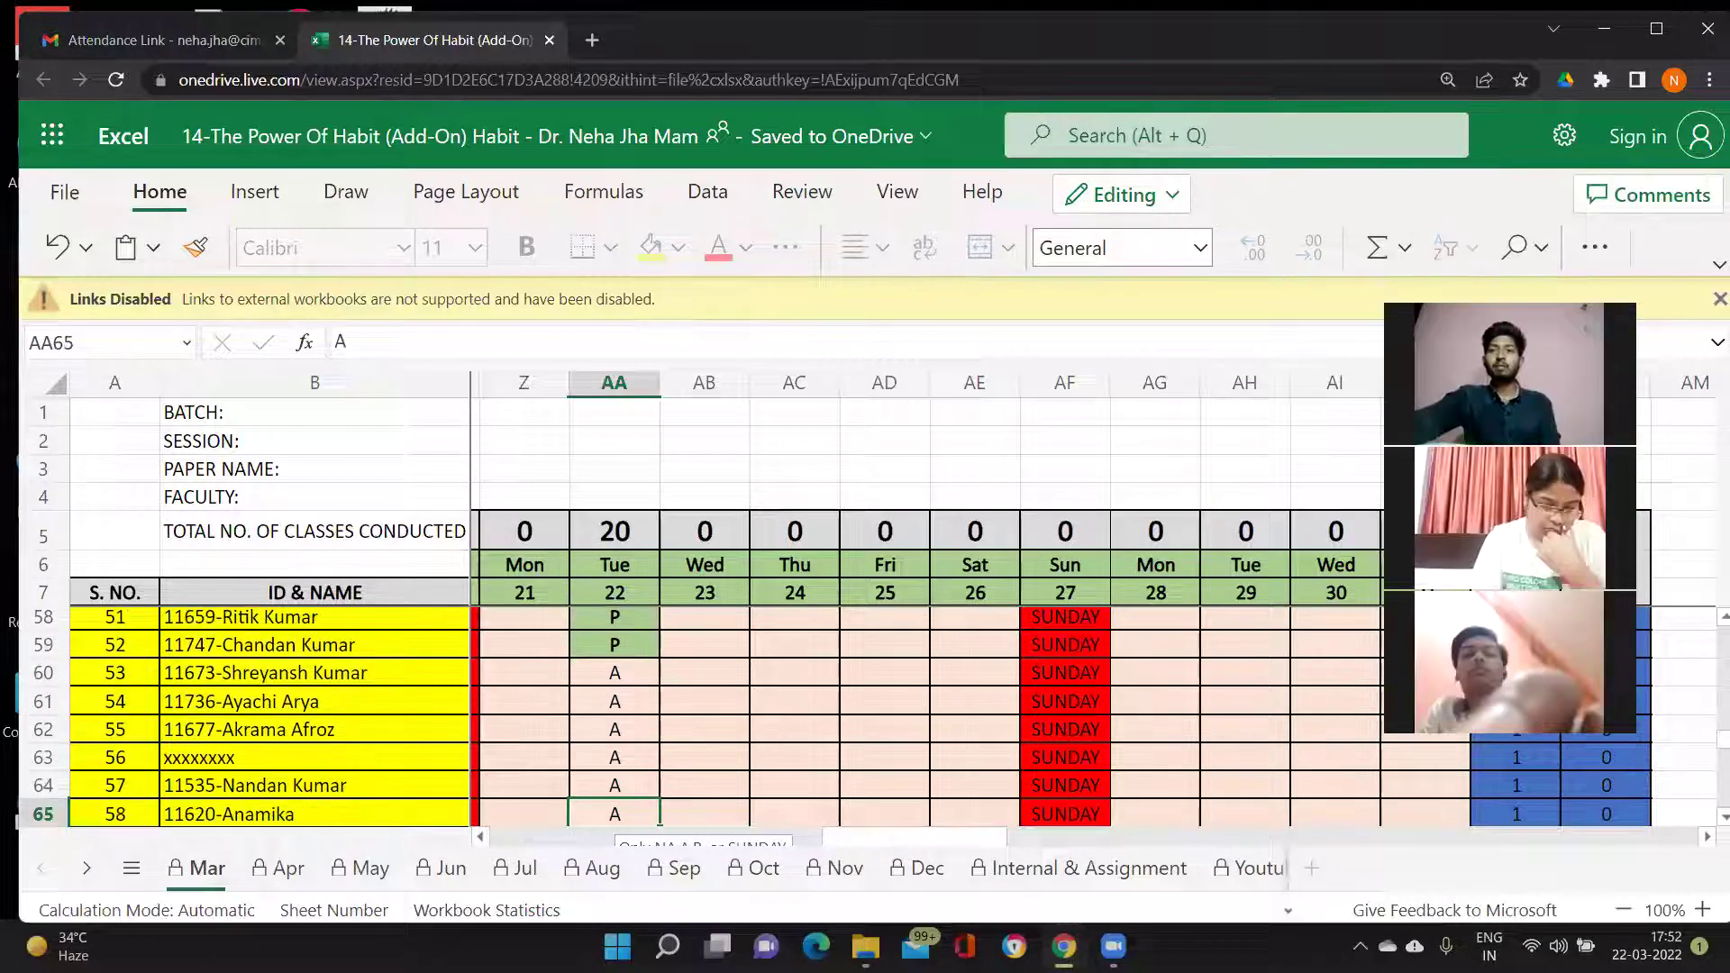
{"action": "key", "text": "Return"}
{"action": "key", "text": "Return"}
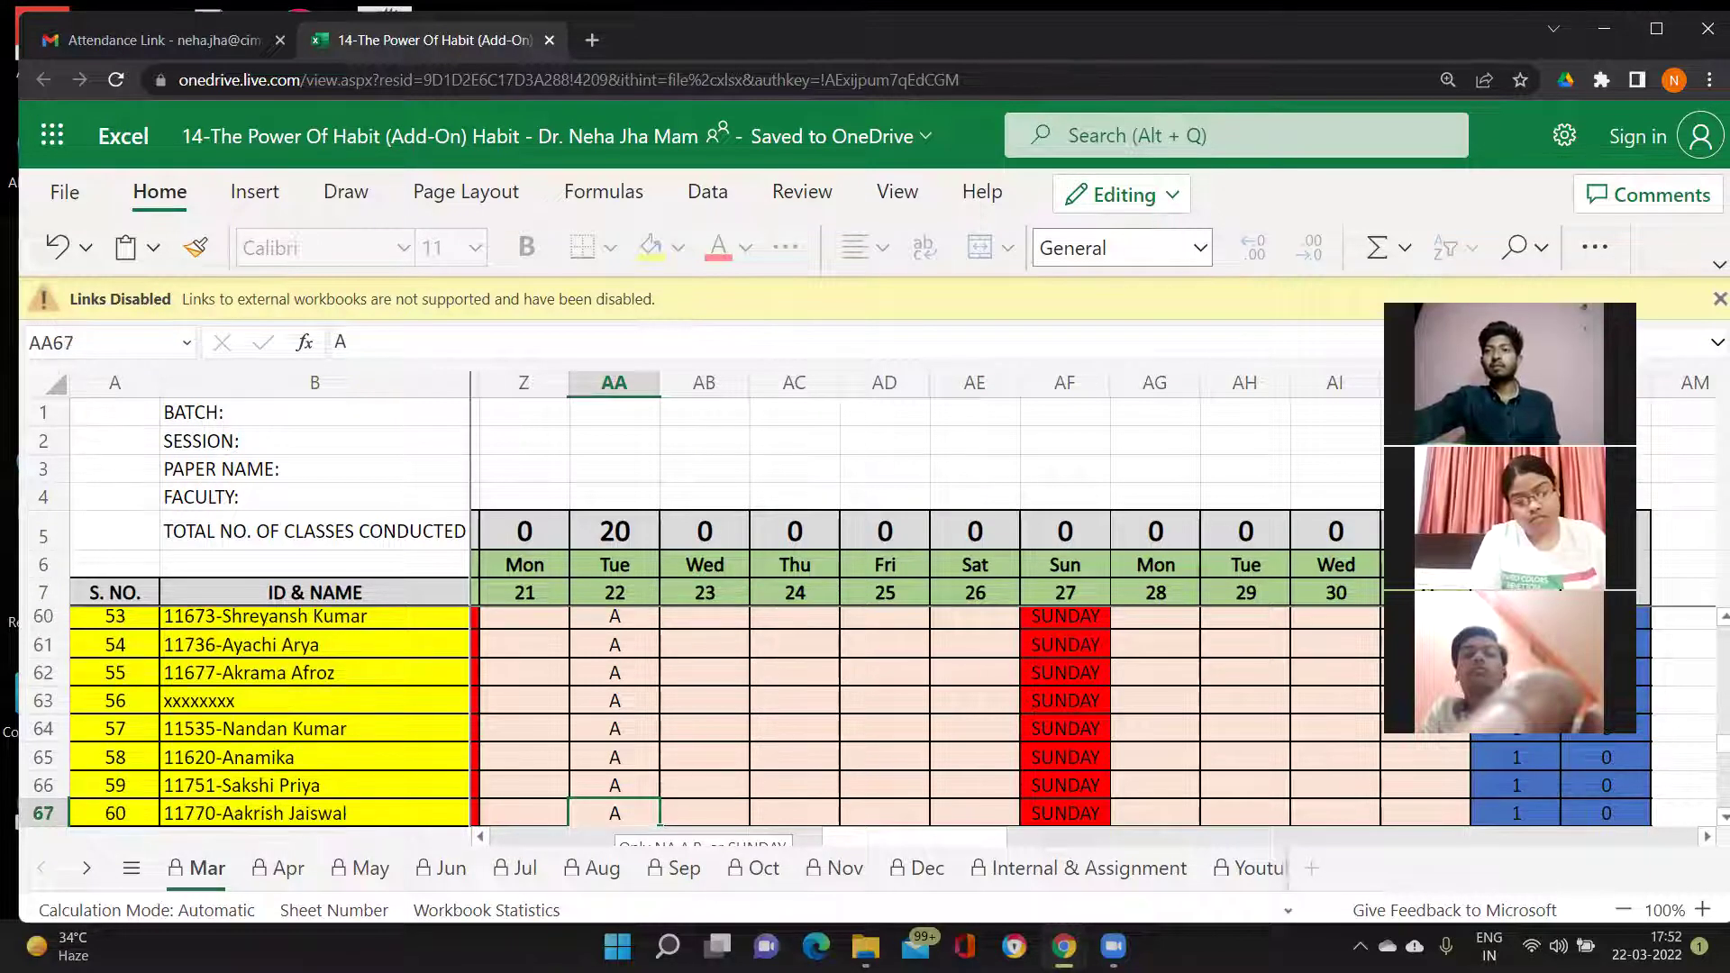
{"action": "key", "text": "Return"}
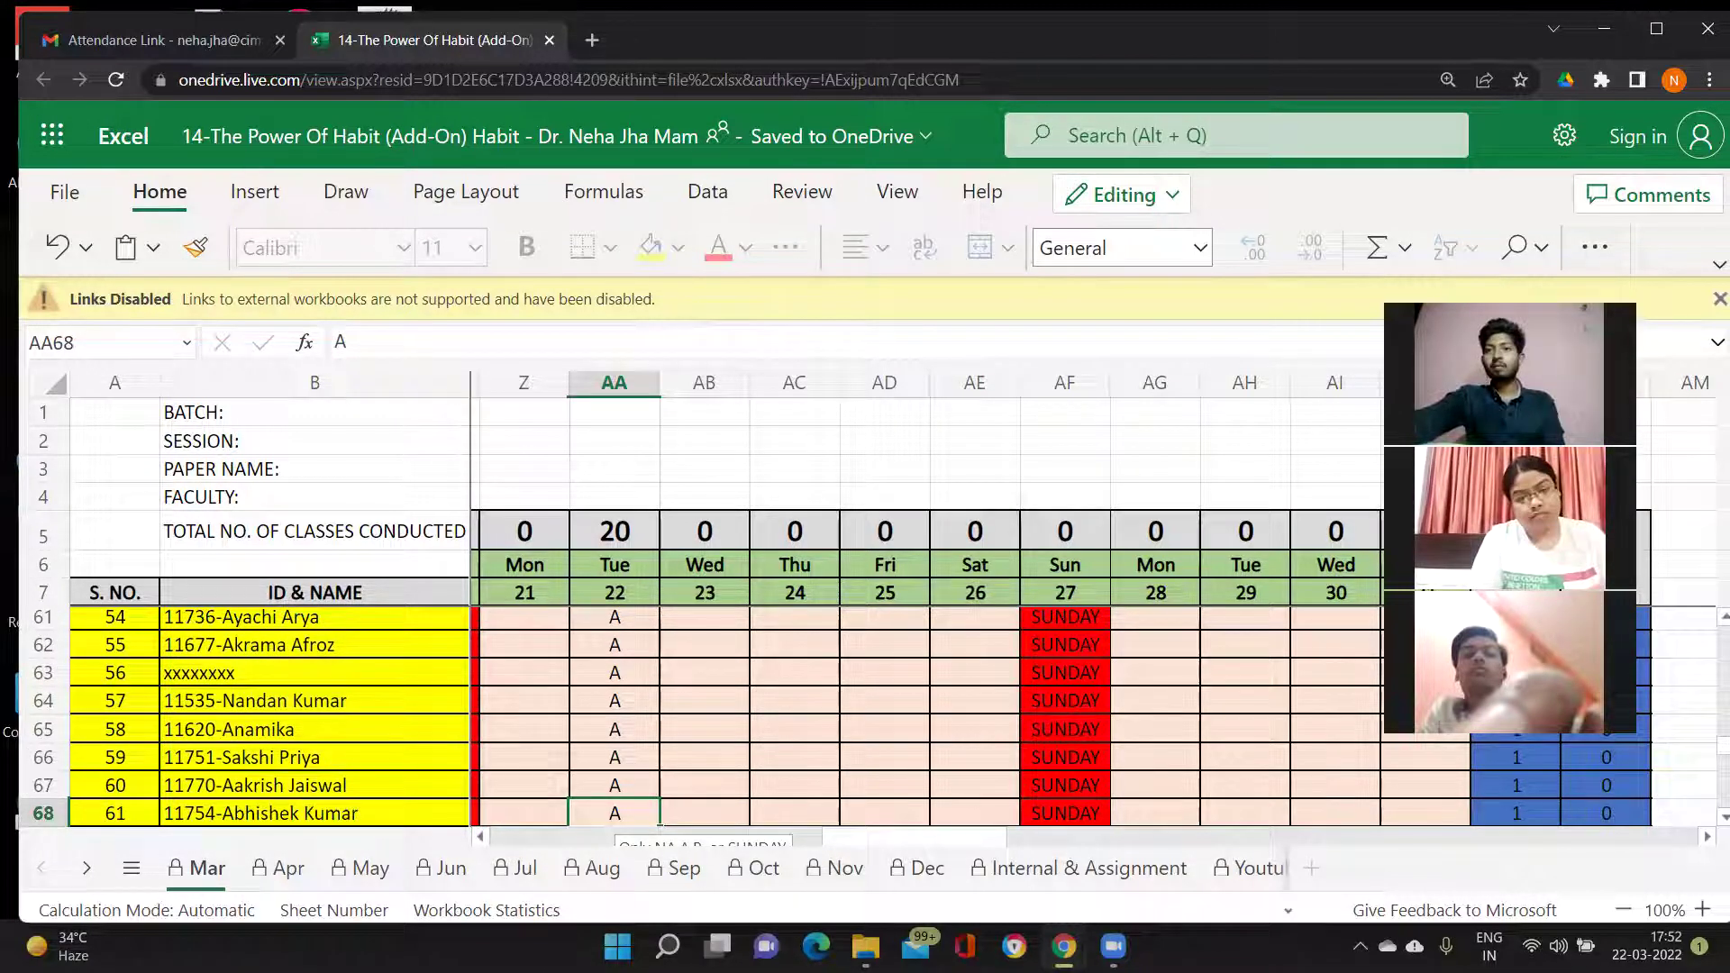
{"action": "left_click", "coordinate": [615, 785]}
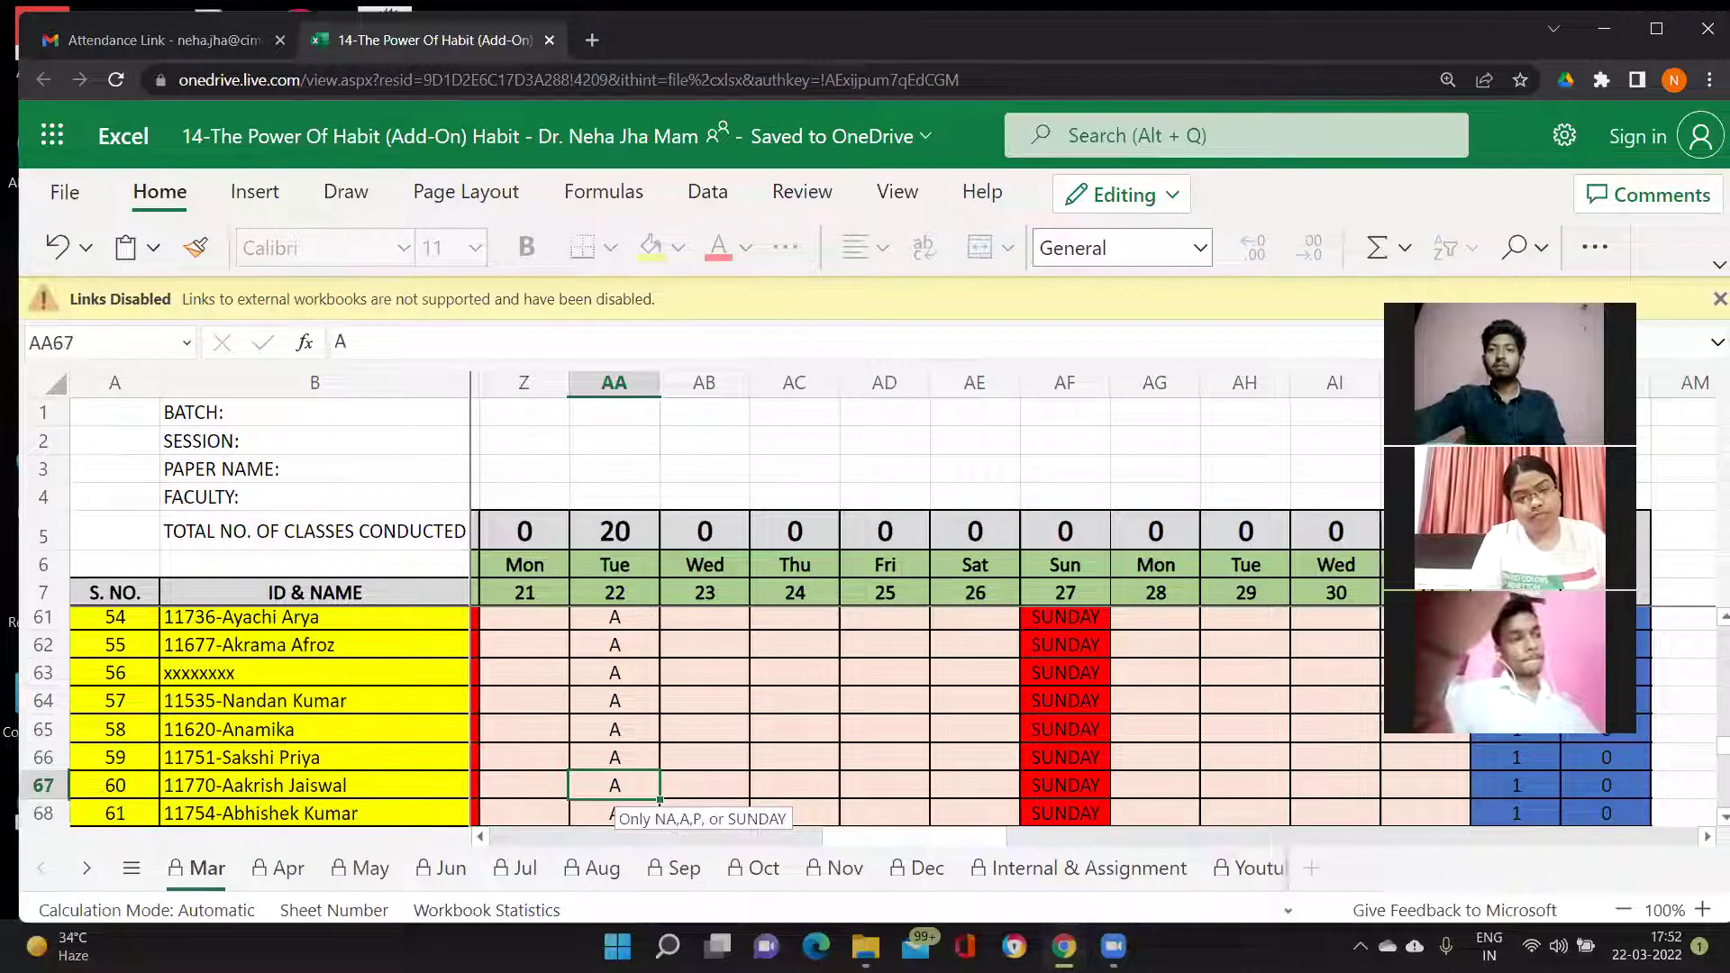
{"action": "type", "text": "P"}
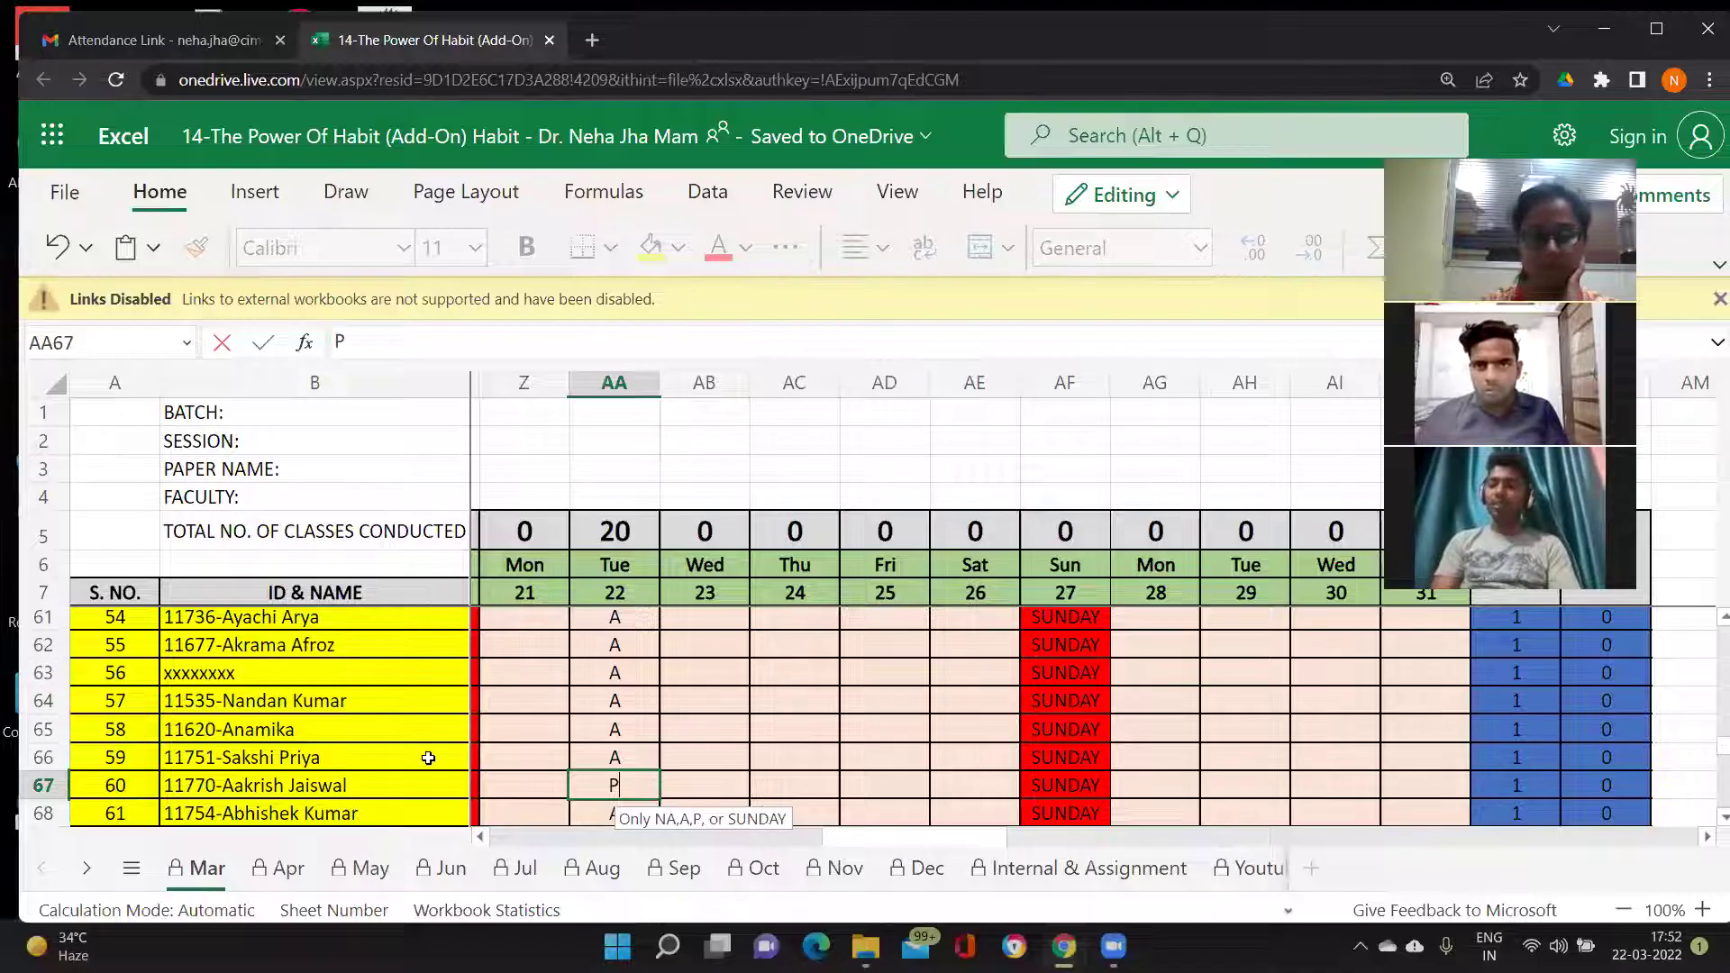
{"action": "left_click", "coordinate": [613, 757]}
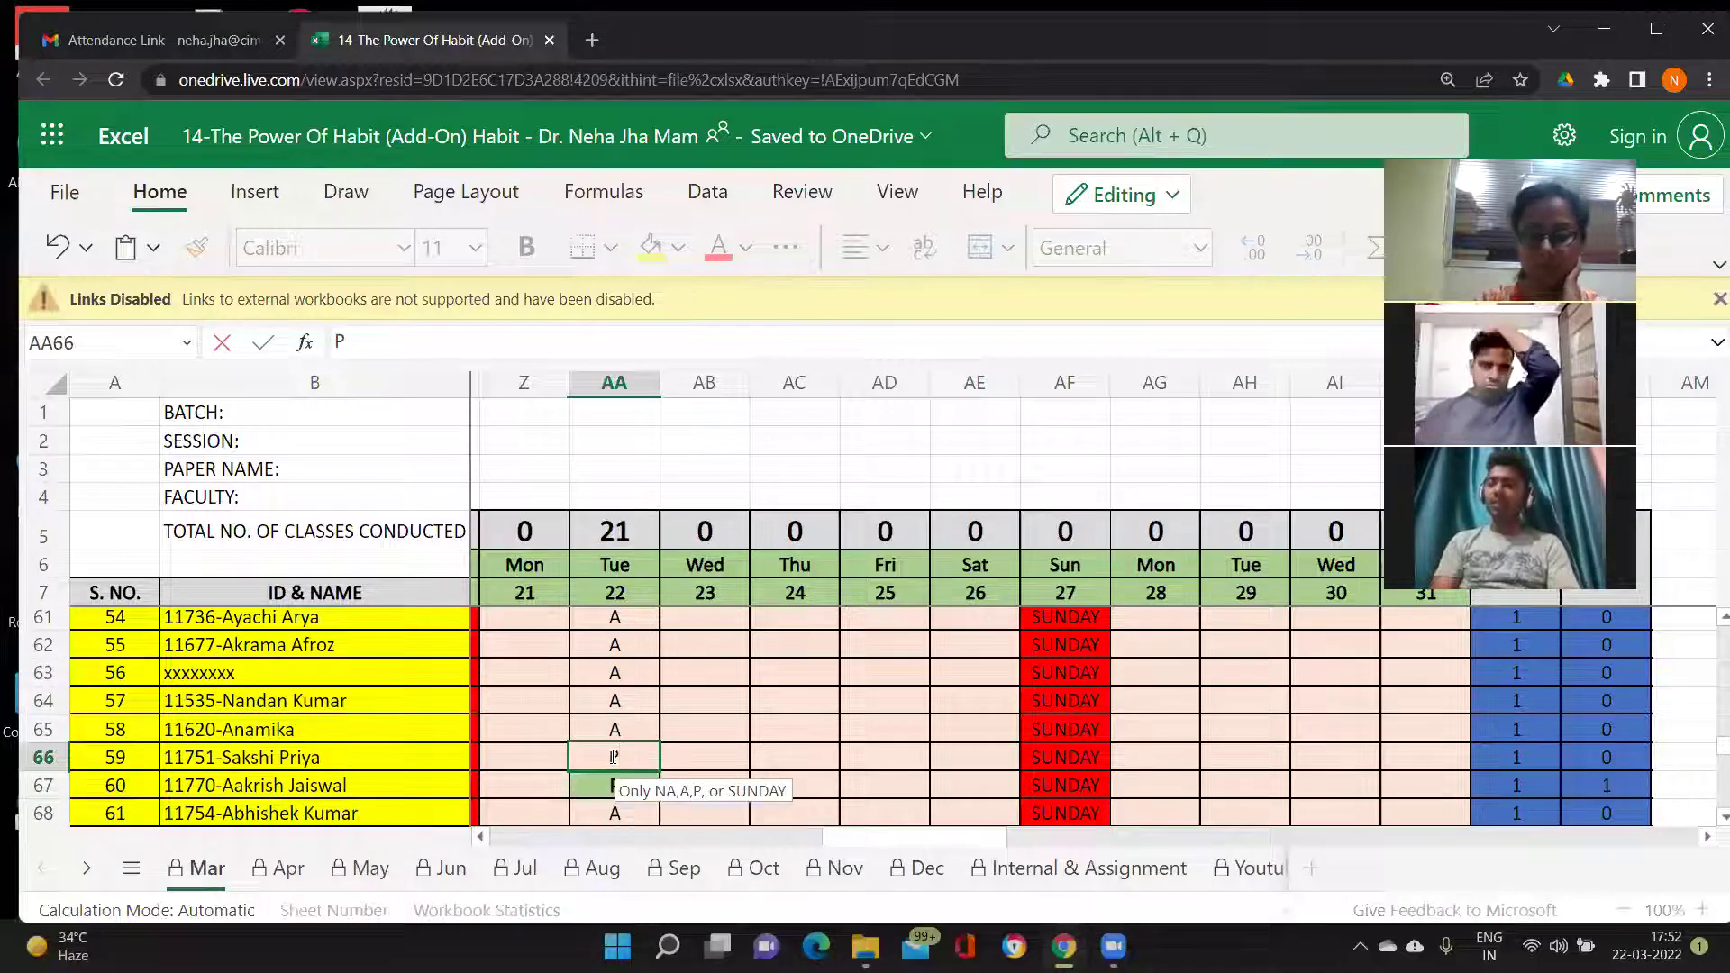
{"action": "key", "text": "Down"}
{"action": "key", "text": "Down"}
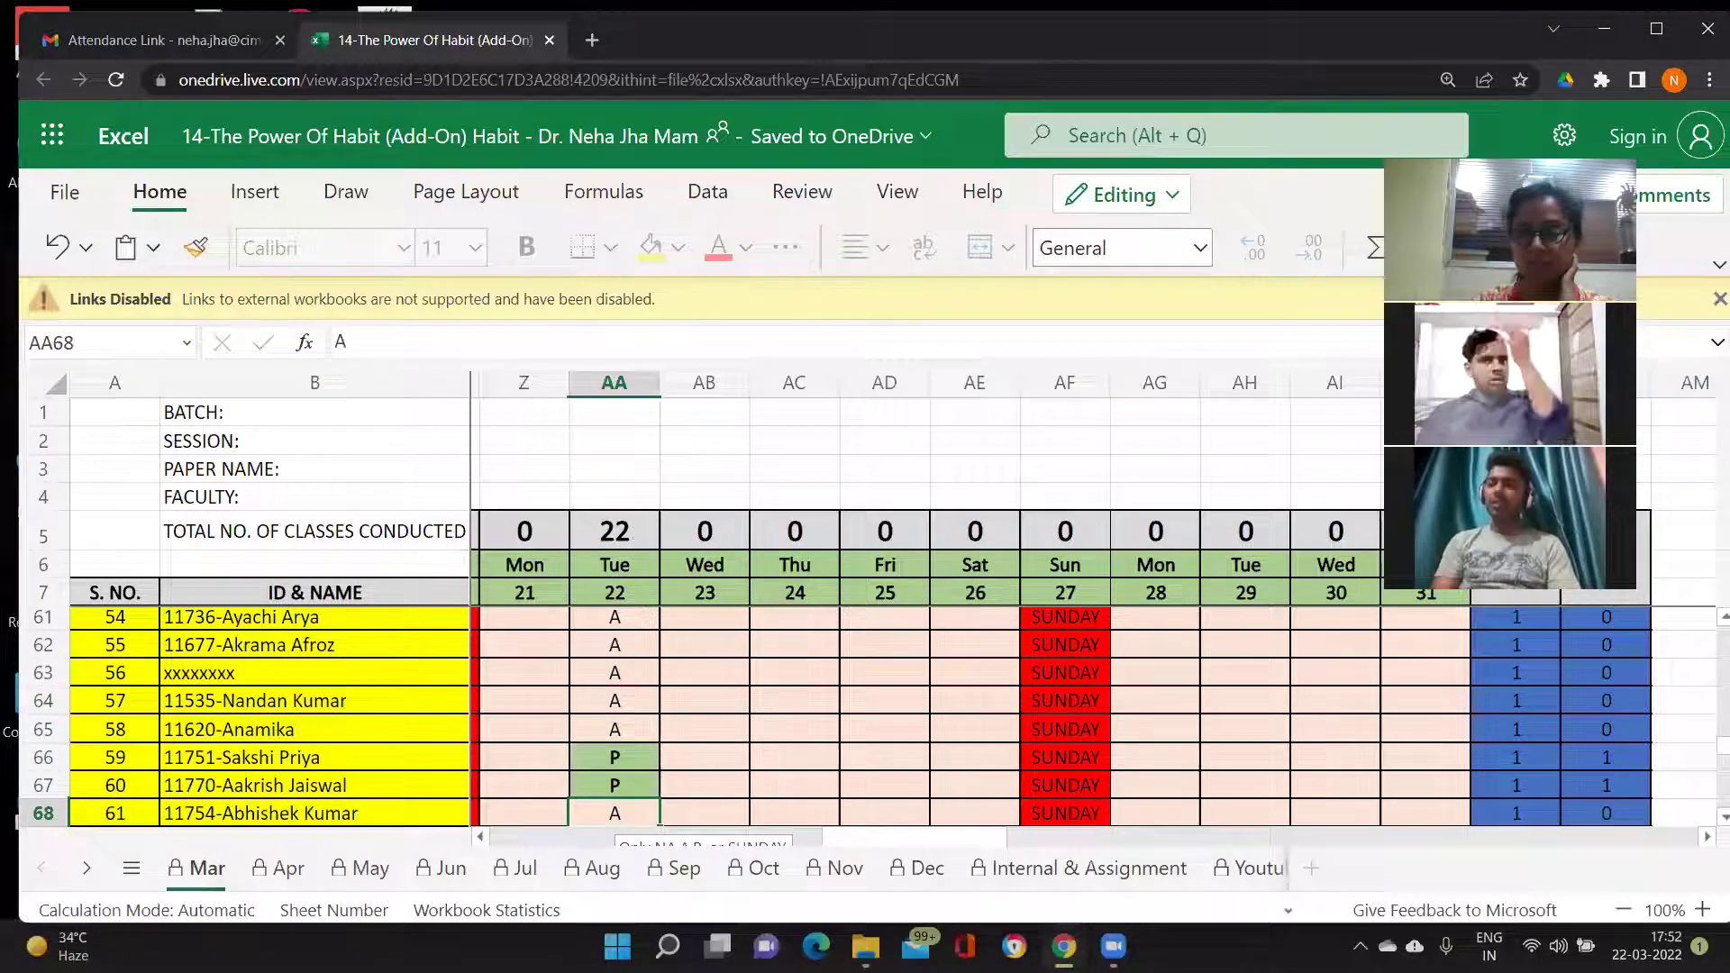
Step: Mark serial numbers 64 and 67 as P for 22 March, cells AA71 and AA74, skipping 61 to 63, 65 and 66
{"action": "key", "text": "Down"}
{"action": "key", "text": "Down"}
{"action": "key", "text": "Down"}
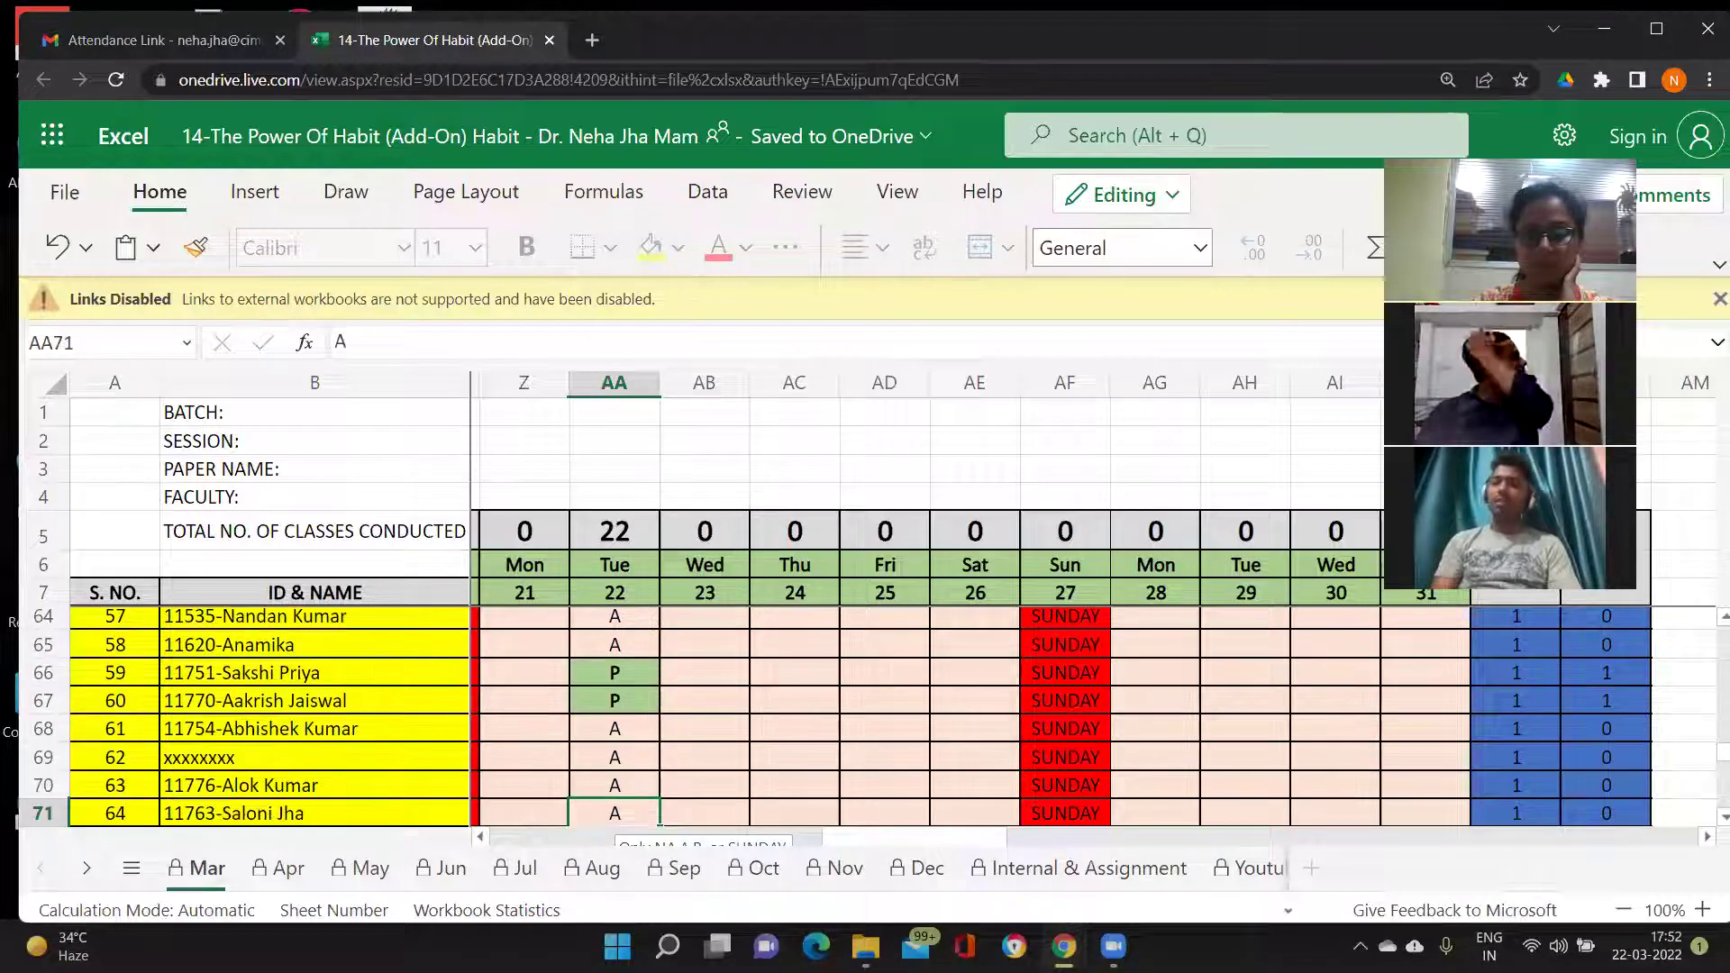
{"action": "type", "text": "P"}
{"action": "key", "text": "Return"}
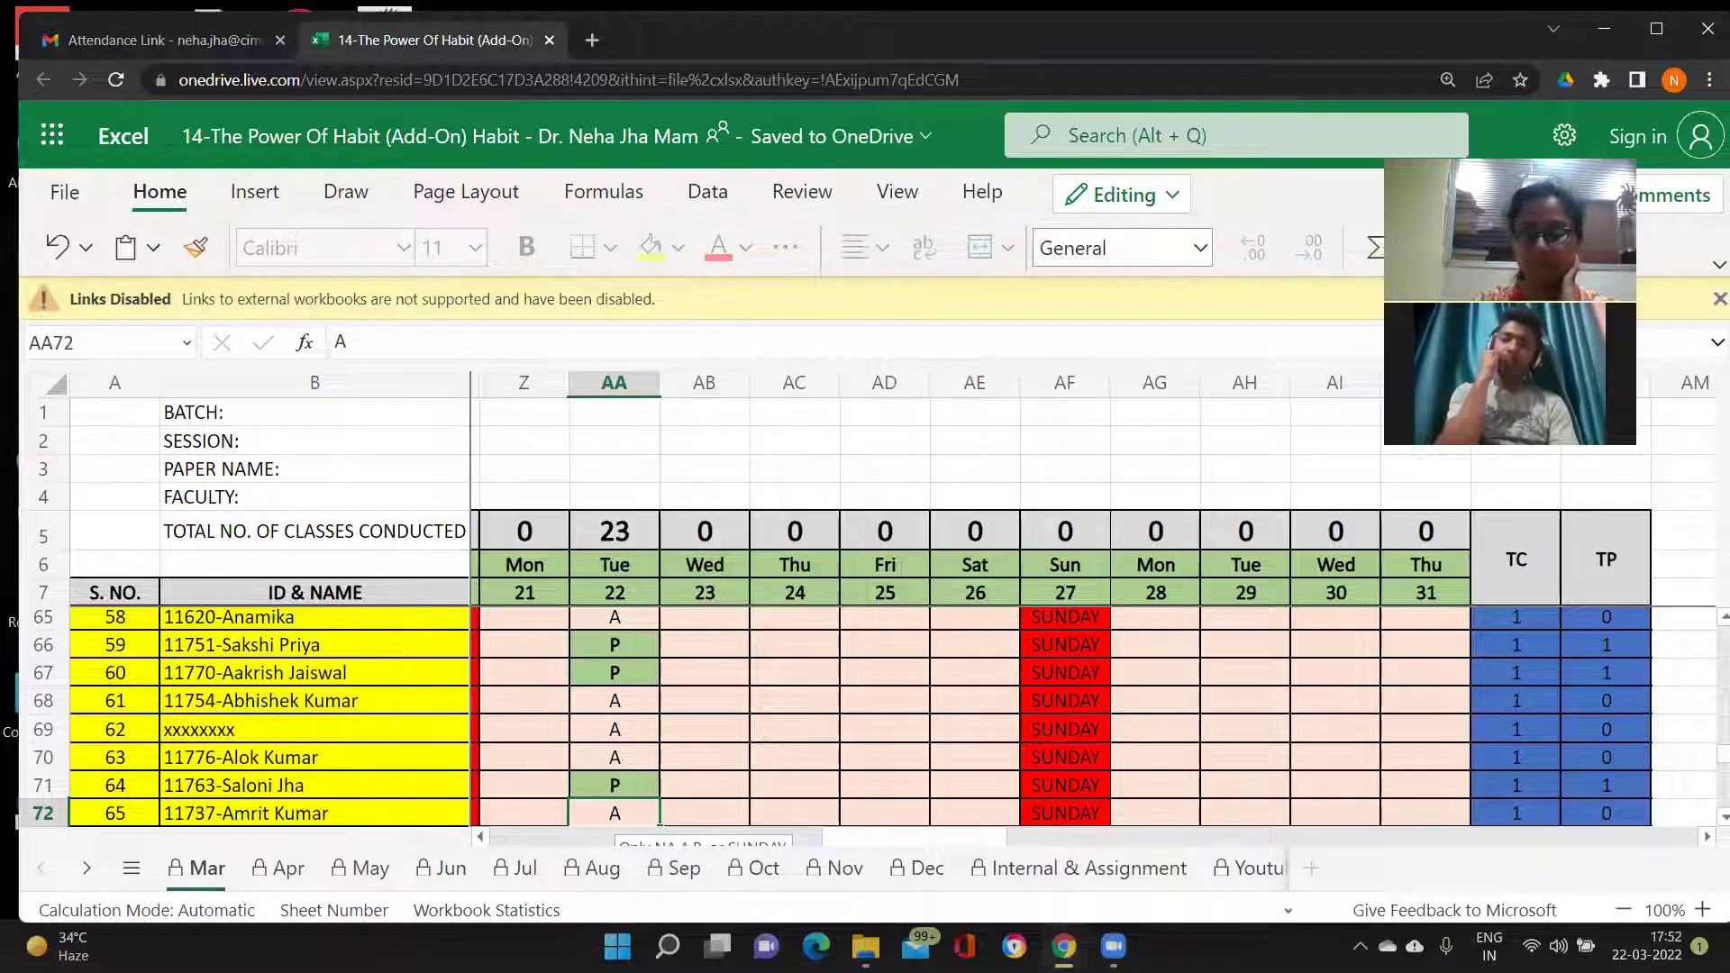
{"action": "key", "text": "Down"}
{"action": "key", "text": "Down"}
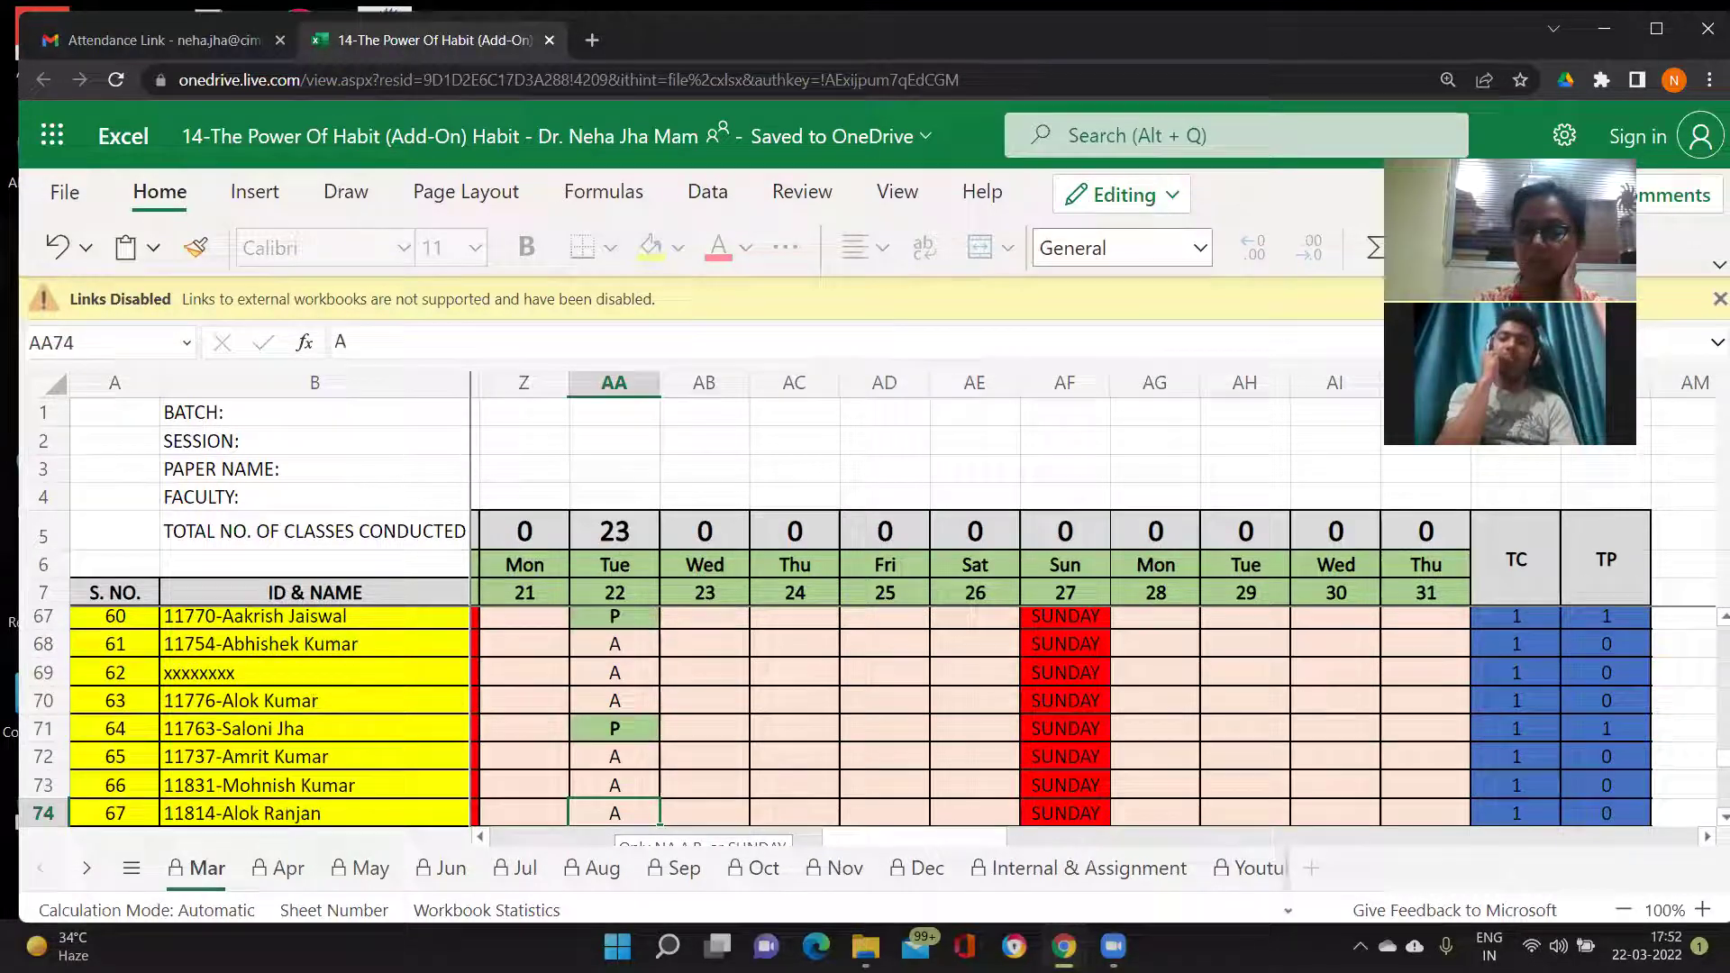
{"action": "type", "text": "P"}
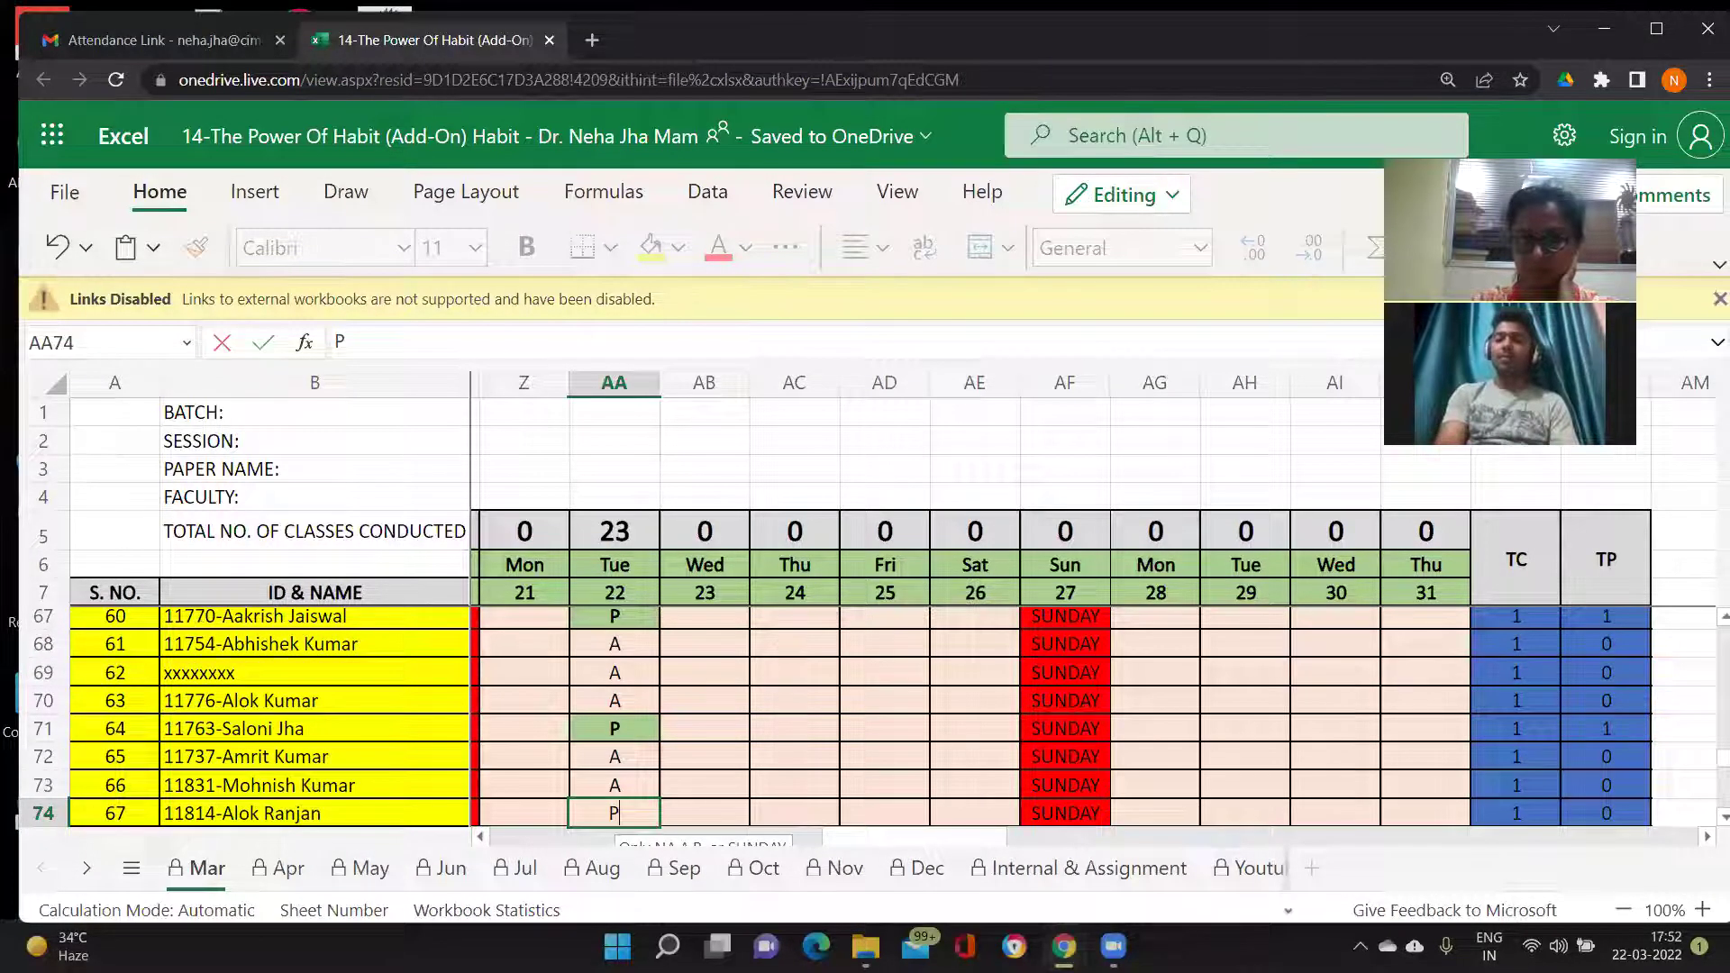
{"action": "key", "text": "Return"}
Step: Mark serial numbers 76 and 77 as P for 22 March, cells AA83 and AA84, skipping 68 to 75
{"action": "key", "text": "Down"}
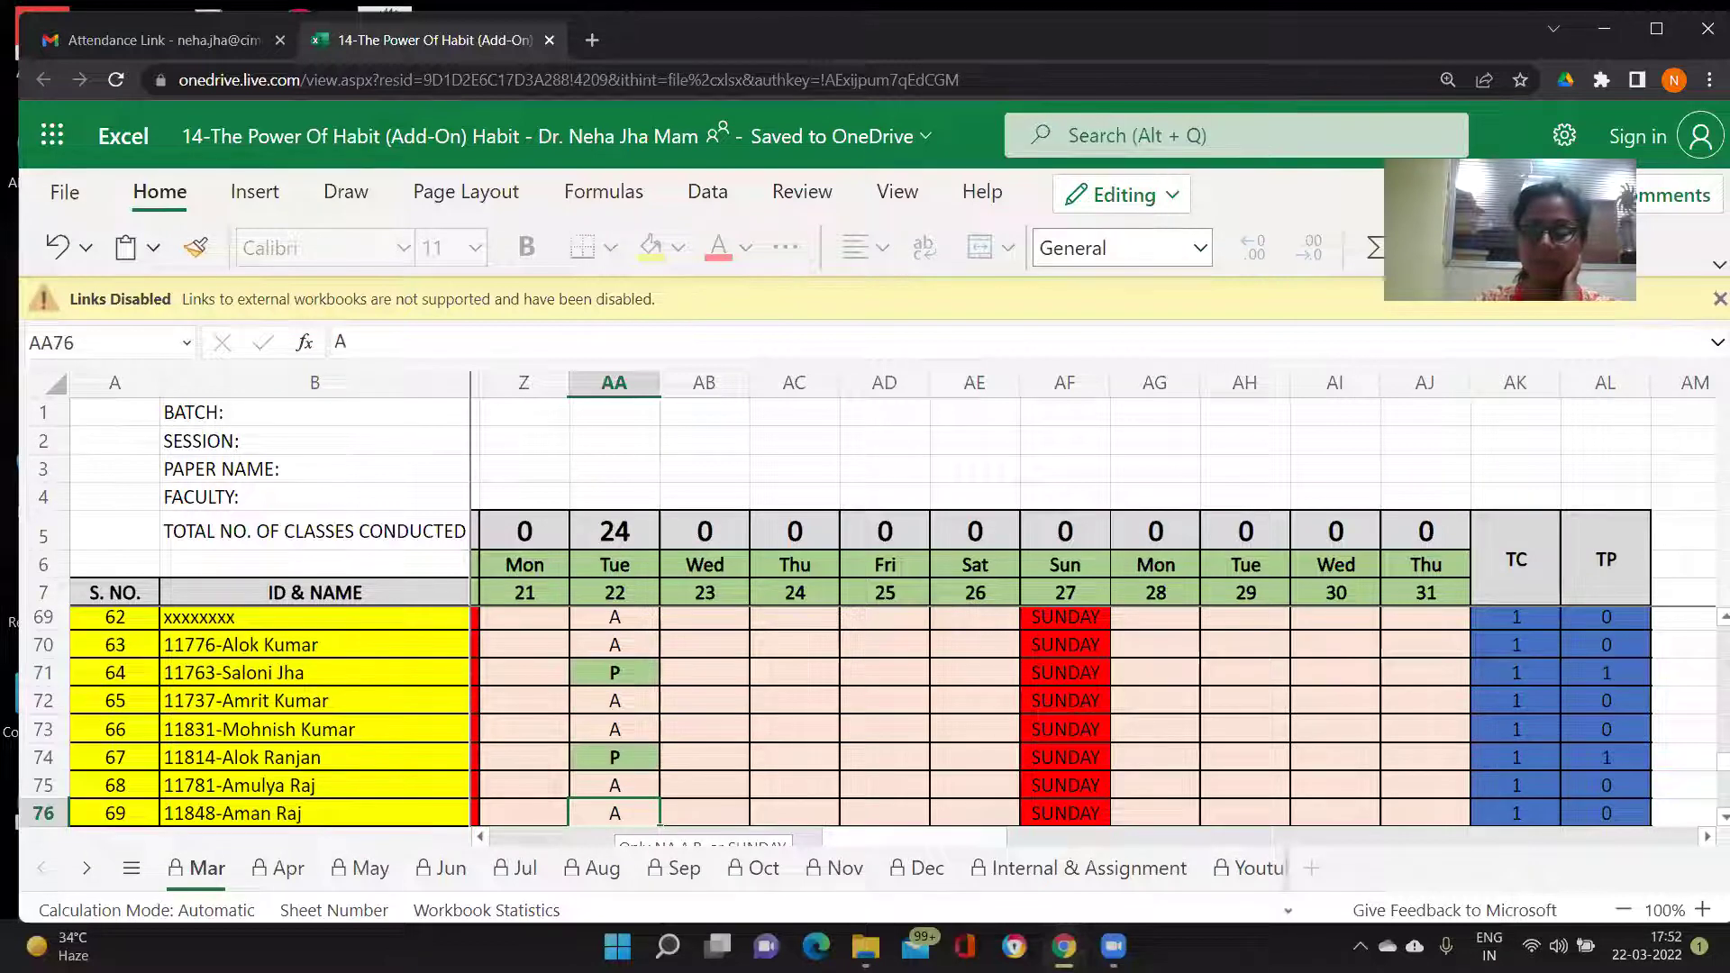
{"action": "key", "text": "Down"}
{"action": "key", "text": "Down"}
{"action": "key", "text": "Down"}
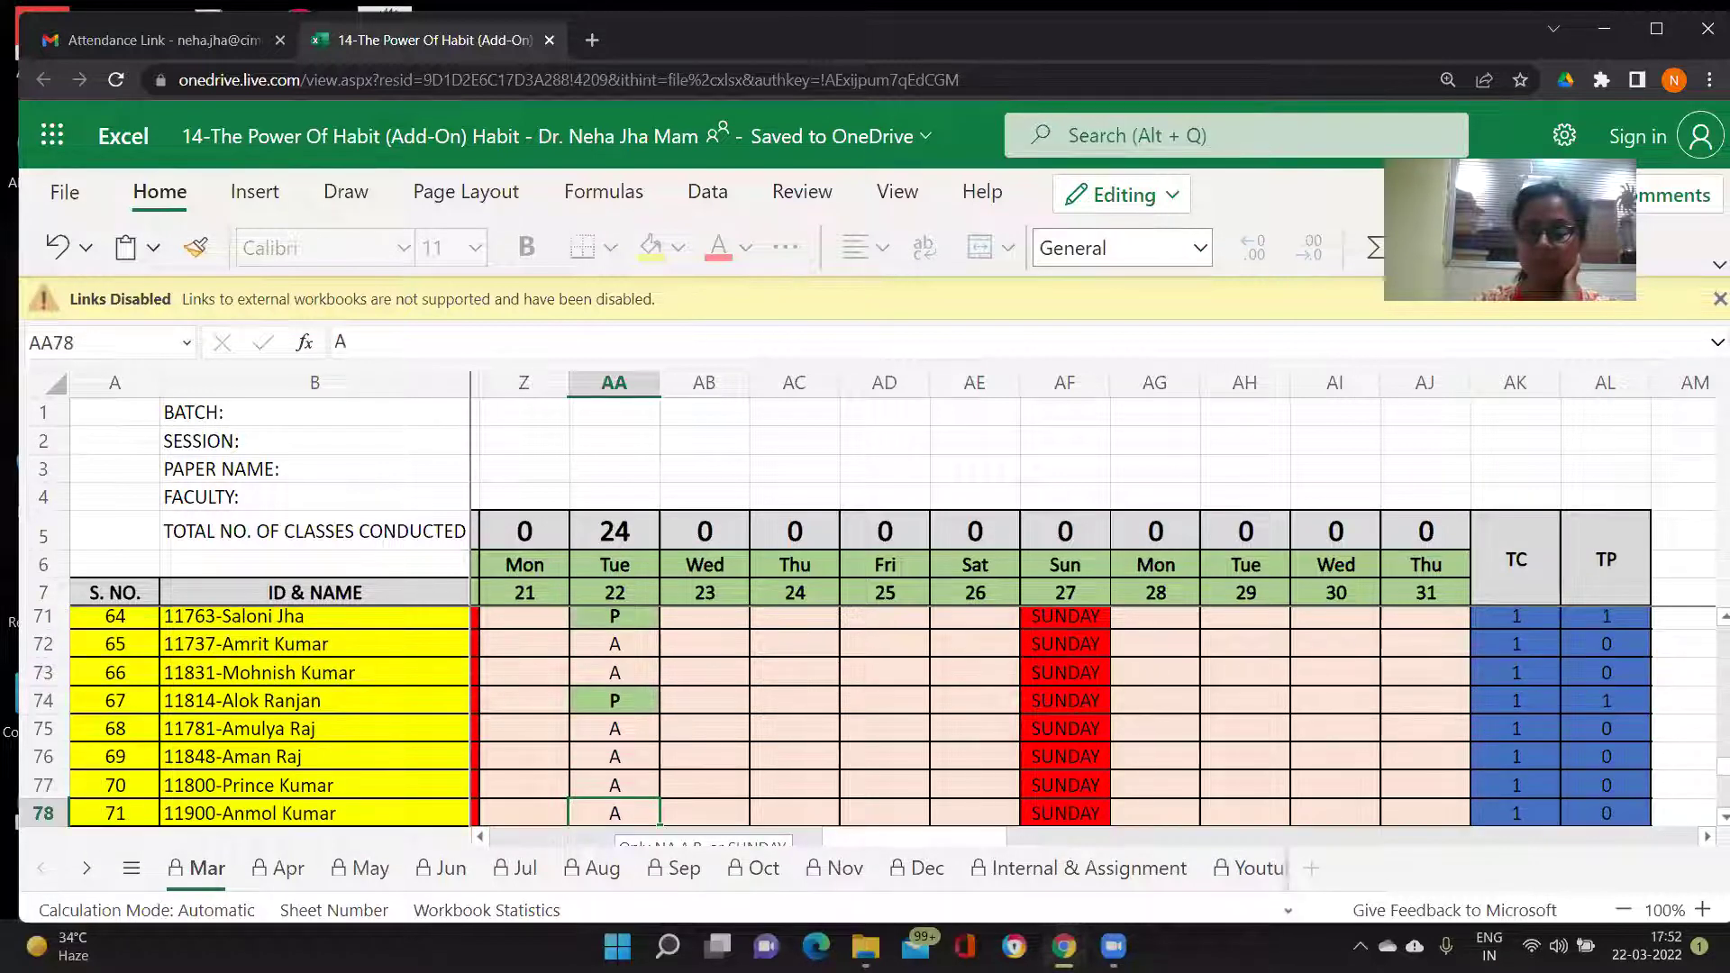
{"action": "key", "text": "Down"}
{"action": "key", "text": "Down"}
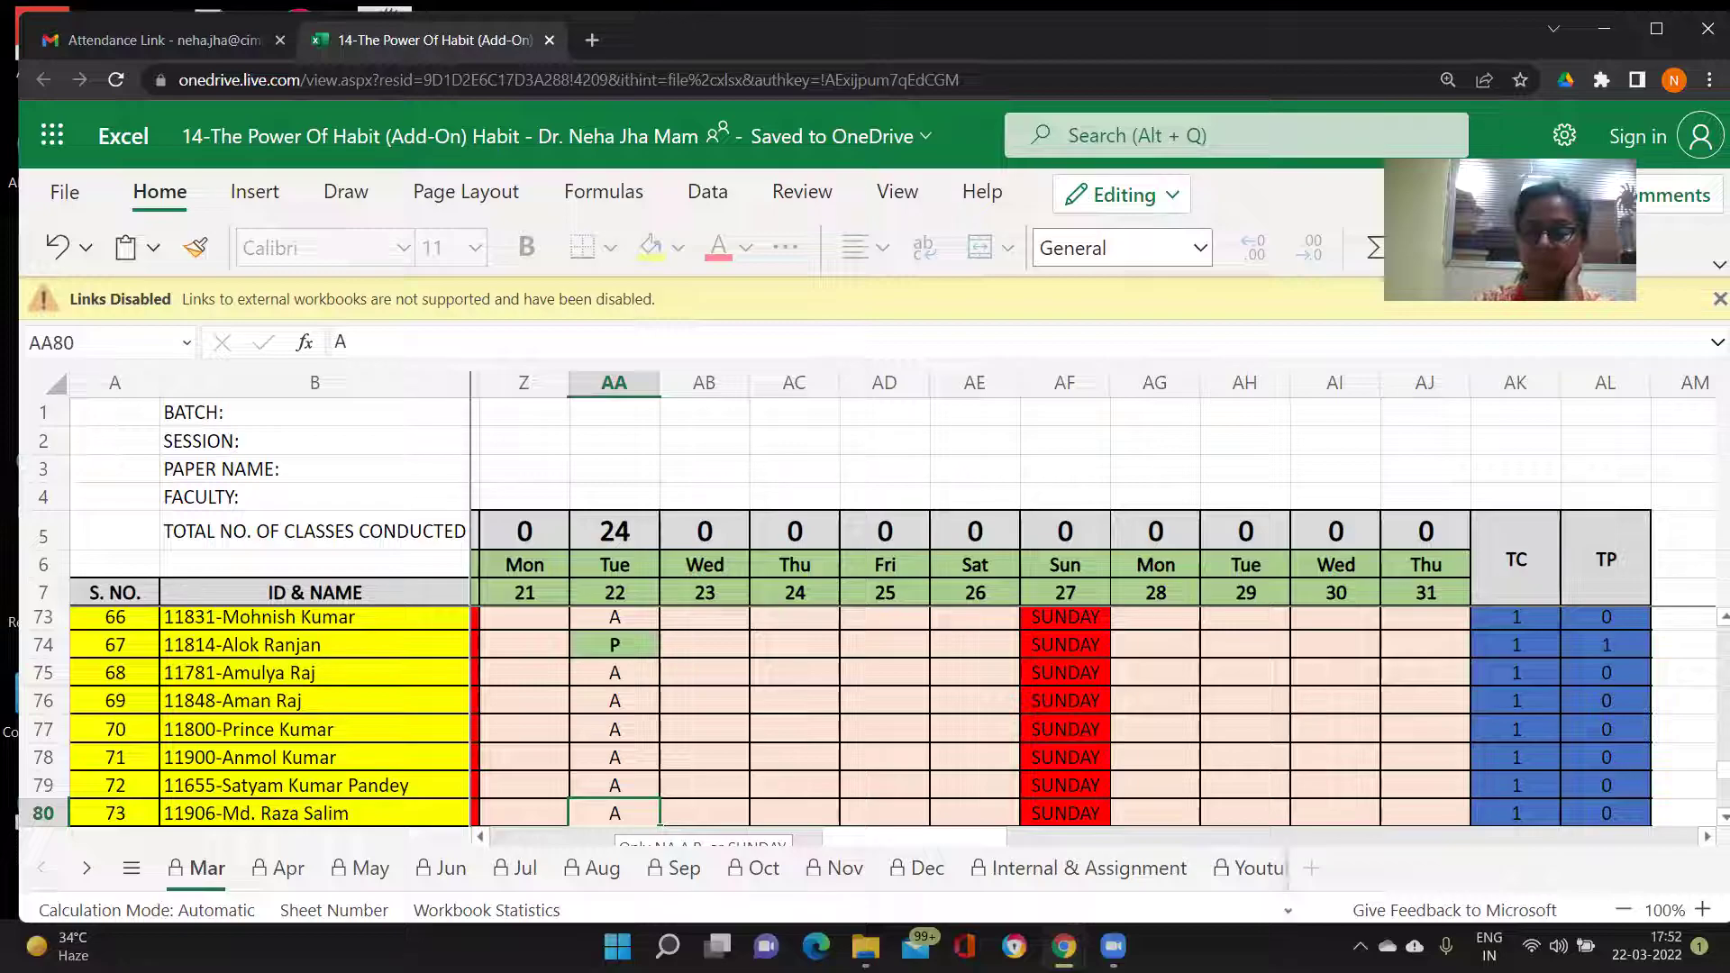
{"action": "key", "text": "Down"}
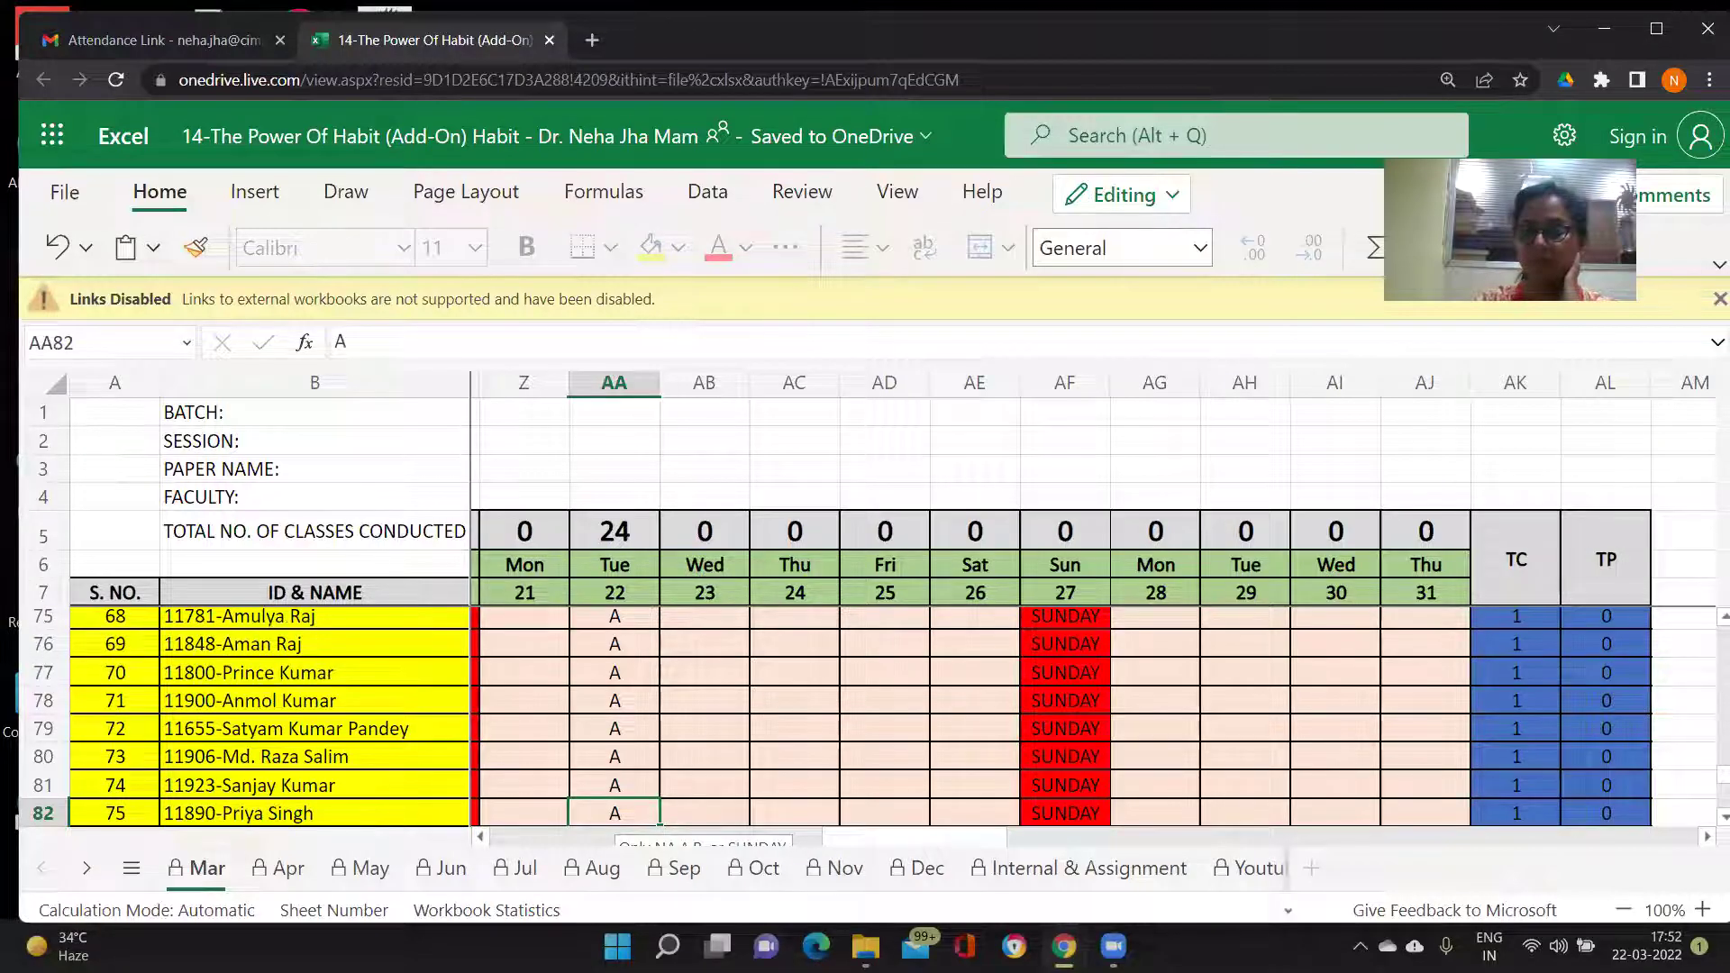
{"action": "key", "text": "Down"}
{"action": "key", "text": "Down"}
{"action": "key", "text": "Down"}
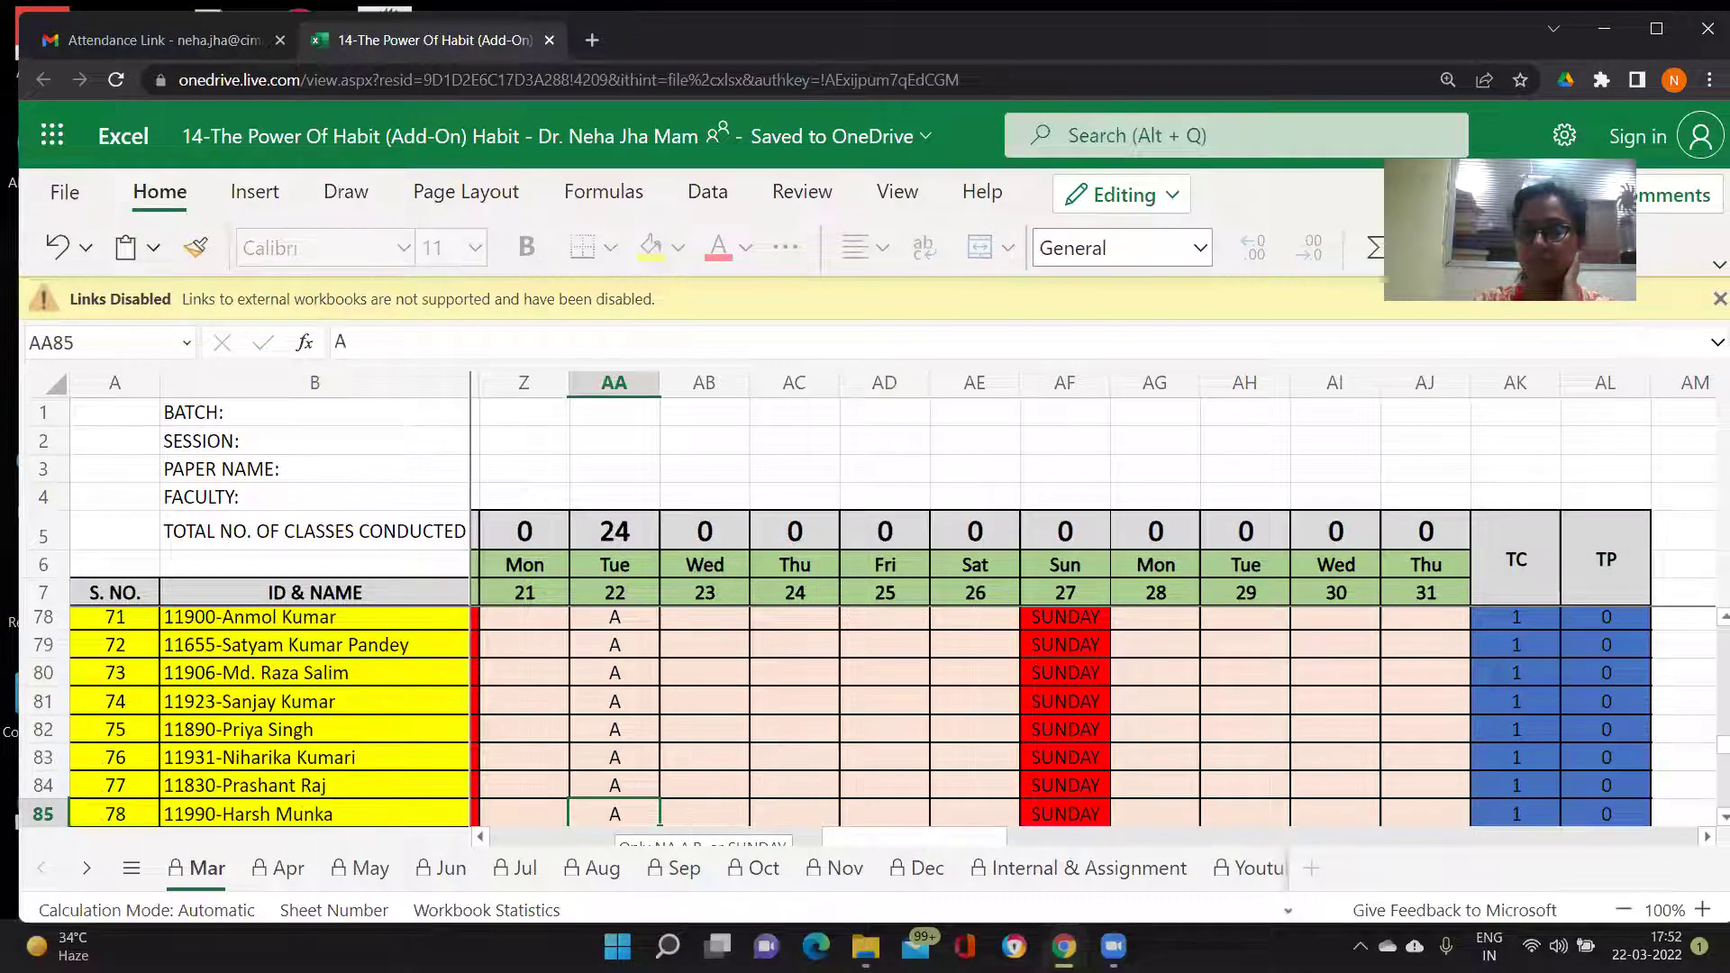
{"action": "key", "text": "Up"}
{"action": "key", "text": "Up"}
{"action": "type", "text": "P"}
{"action": "key", "text": "Return"}
{"action": "type", "text": "P"}
{"action": "key", "text": "Return"}
Step: Mark serial number 79 as P for 22 March in cell AA86, skipping serial number 78
{"action": "key", "text": "Return"}
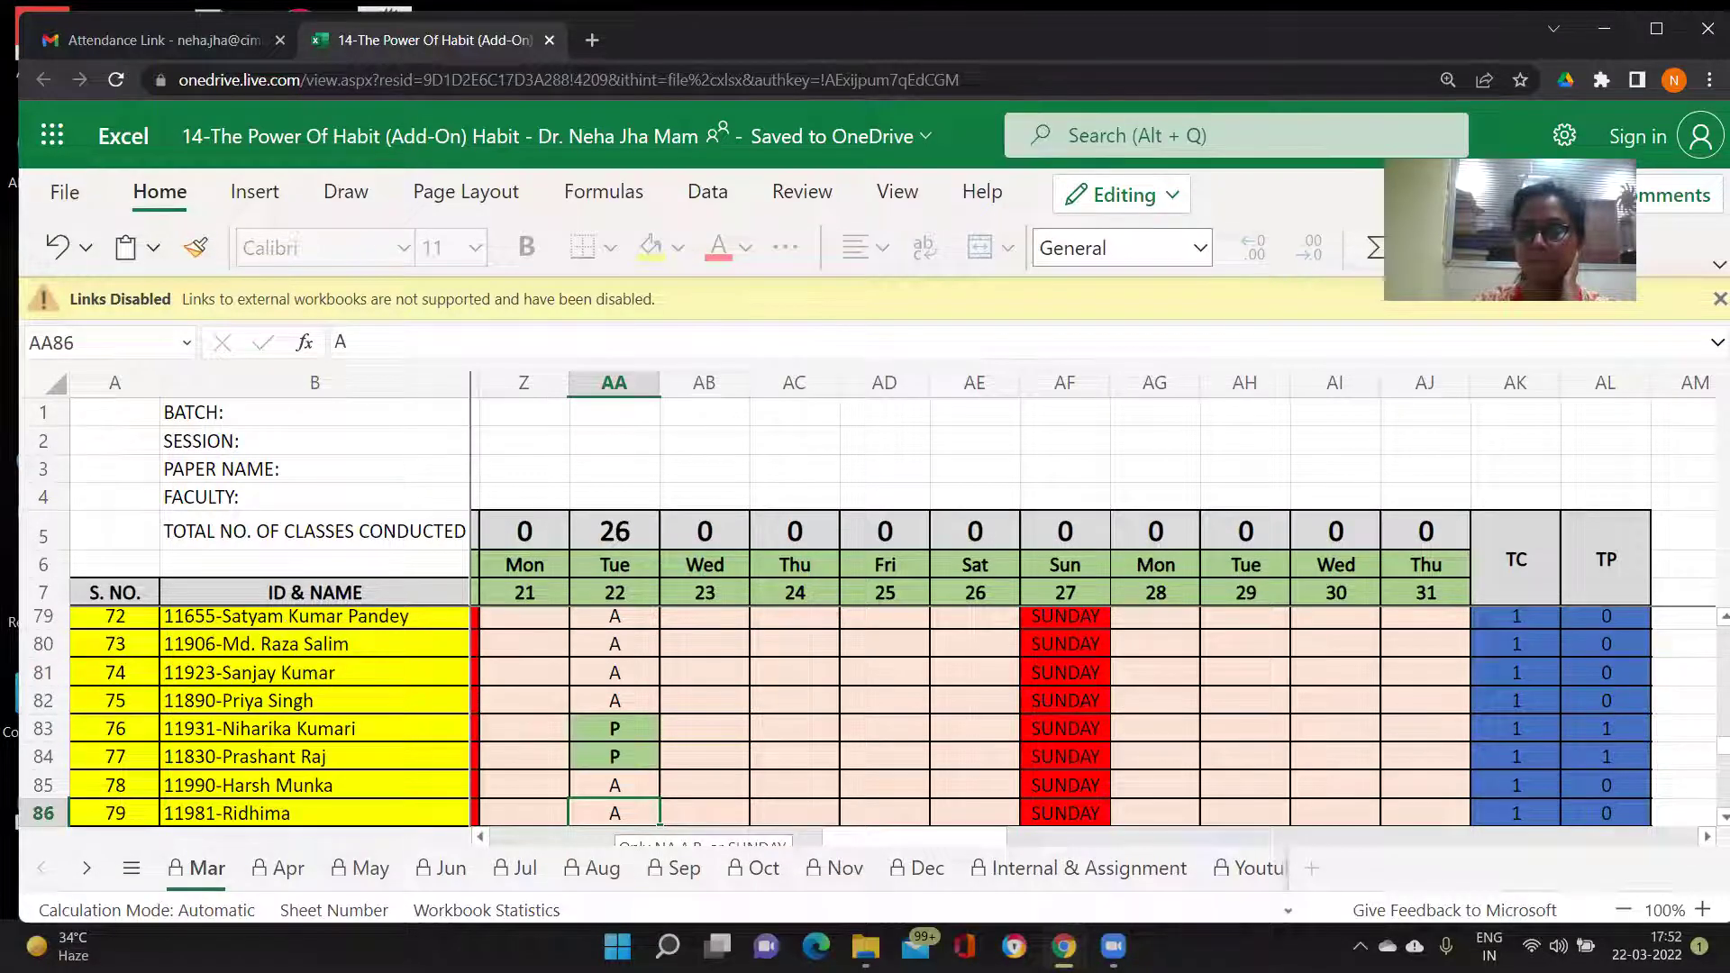
{"action": "type", "text": "P"}
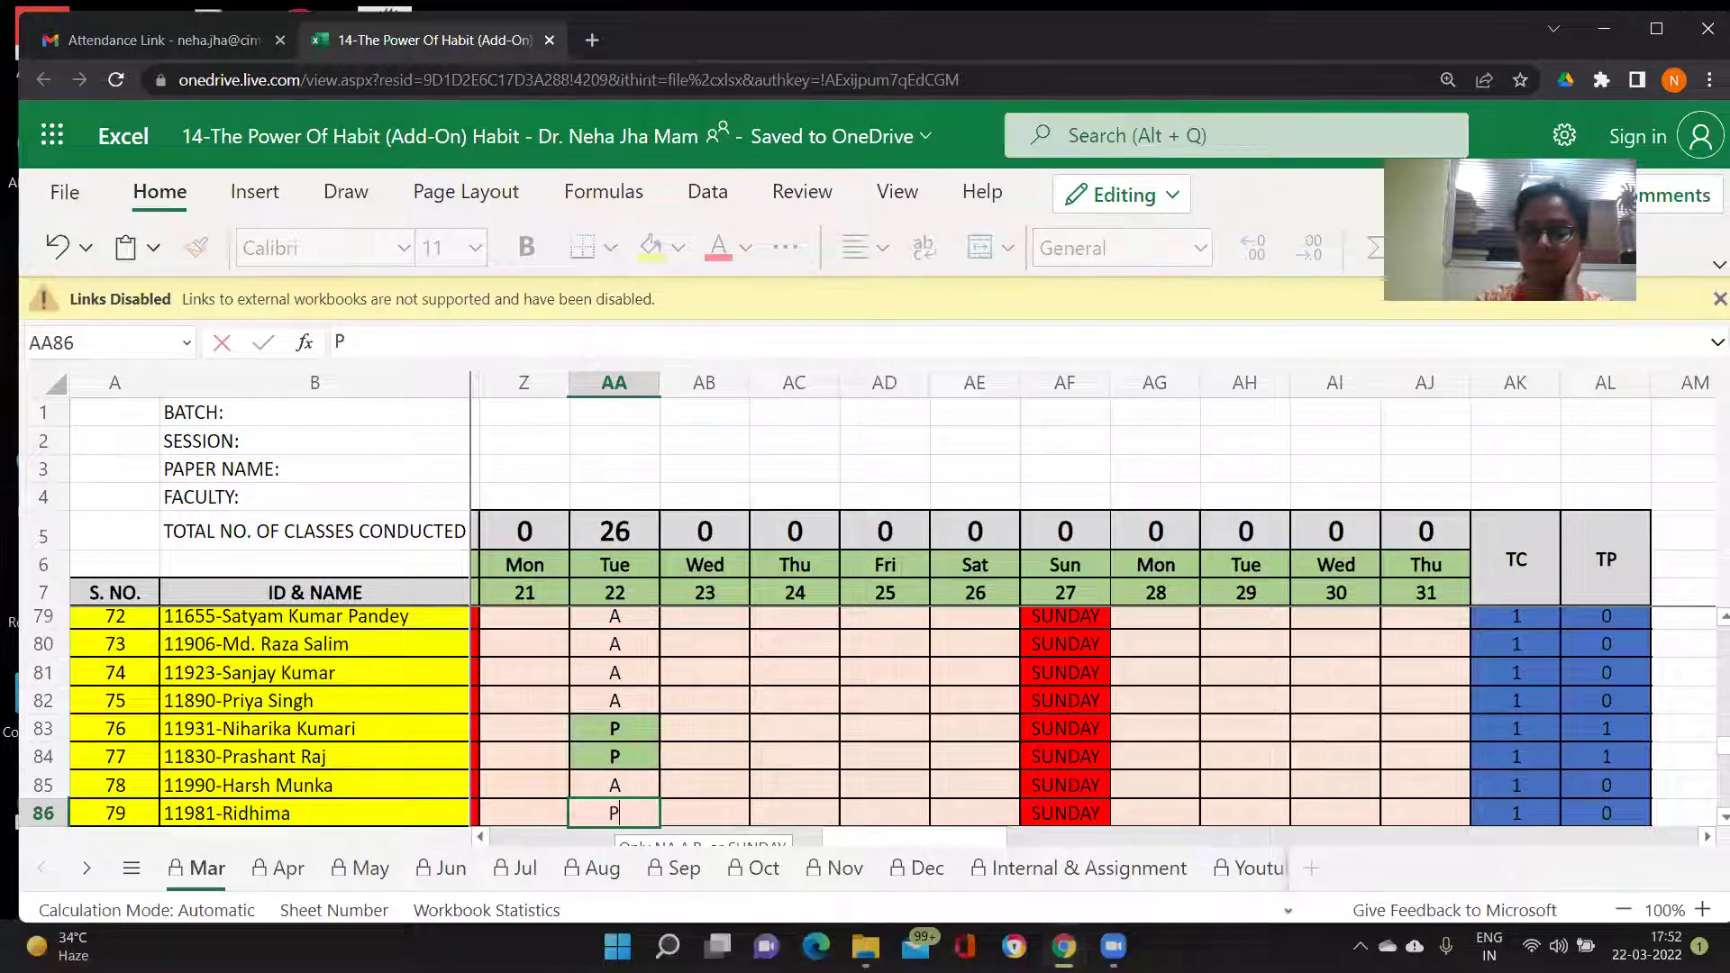
{"action": "key", "text": "Return"}
Step: Mark serial numbers 82, 83 and 84 as P for 22 March, cells AA89 to AA91, skipping 80 and 81
{"action": "key", "text": "Return"}
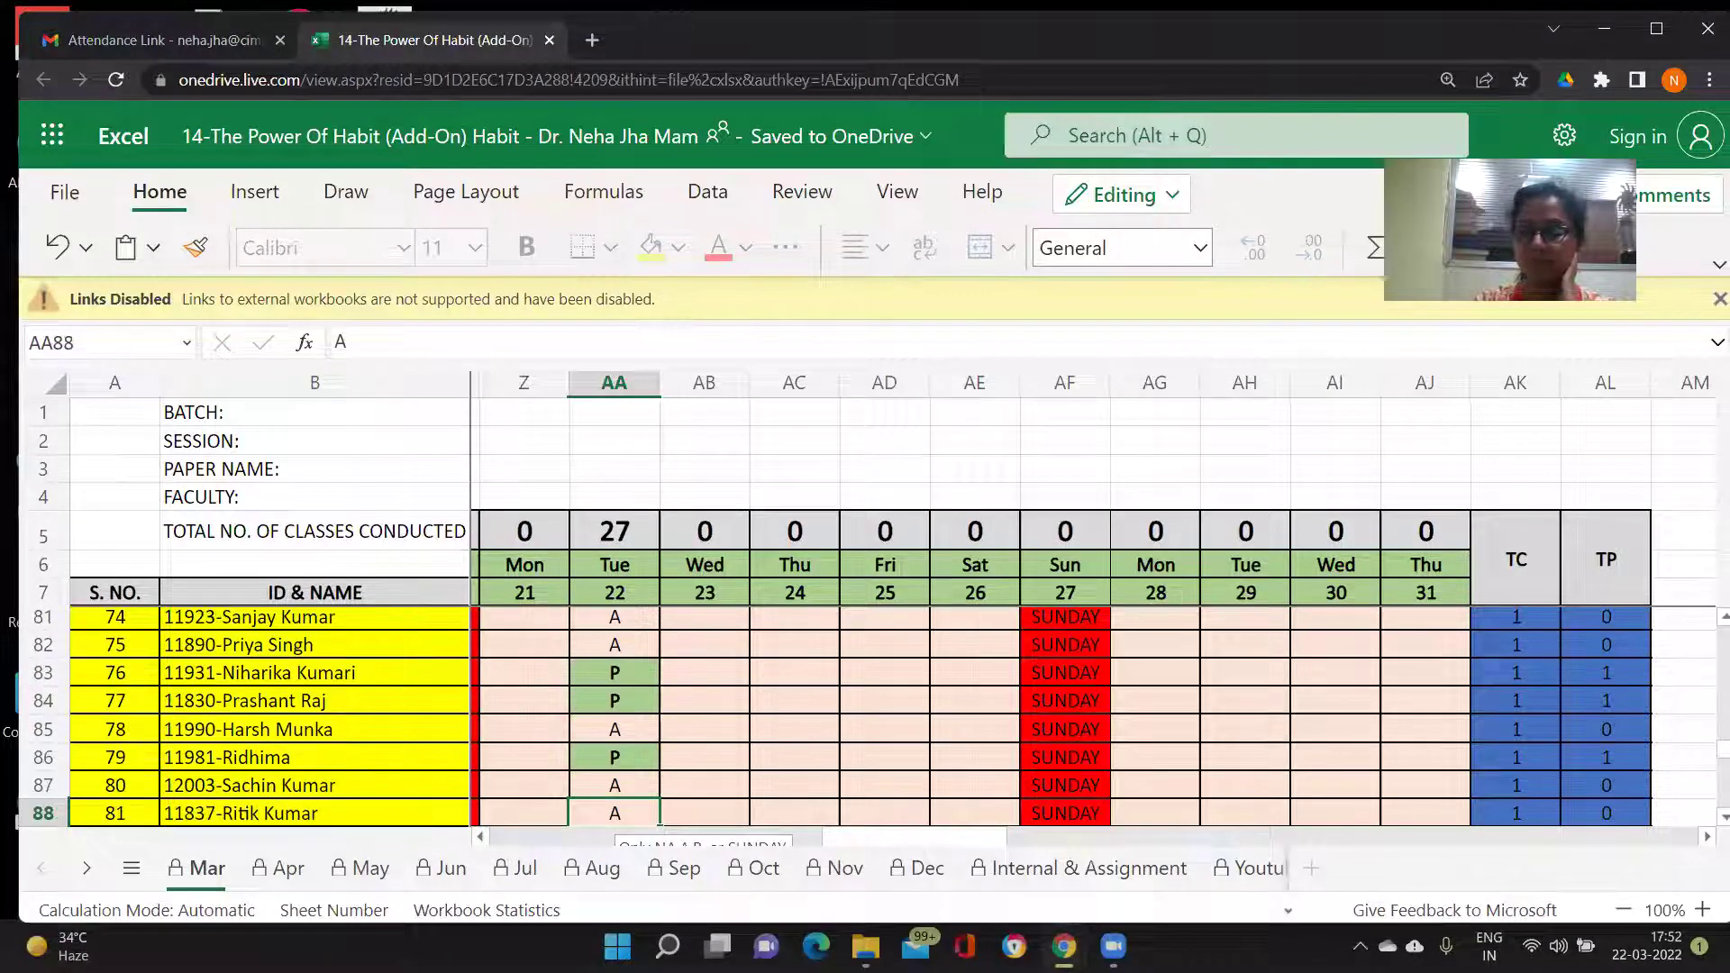
{"action": "key", "text": "Return"}
{"action": "key", "text": "Return"}
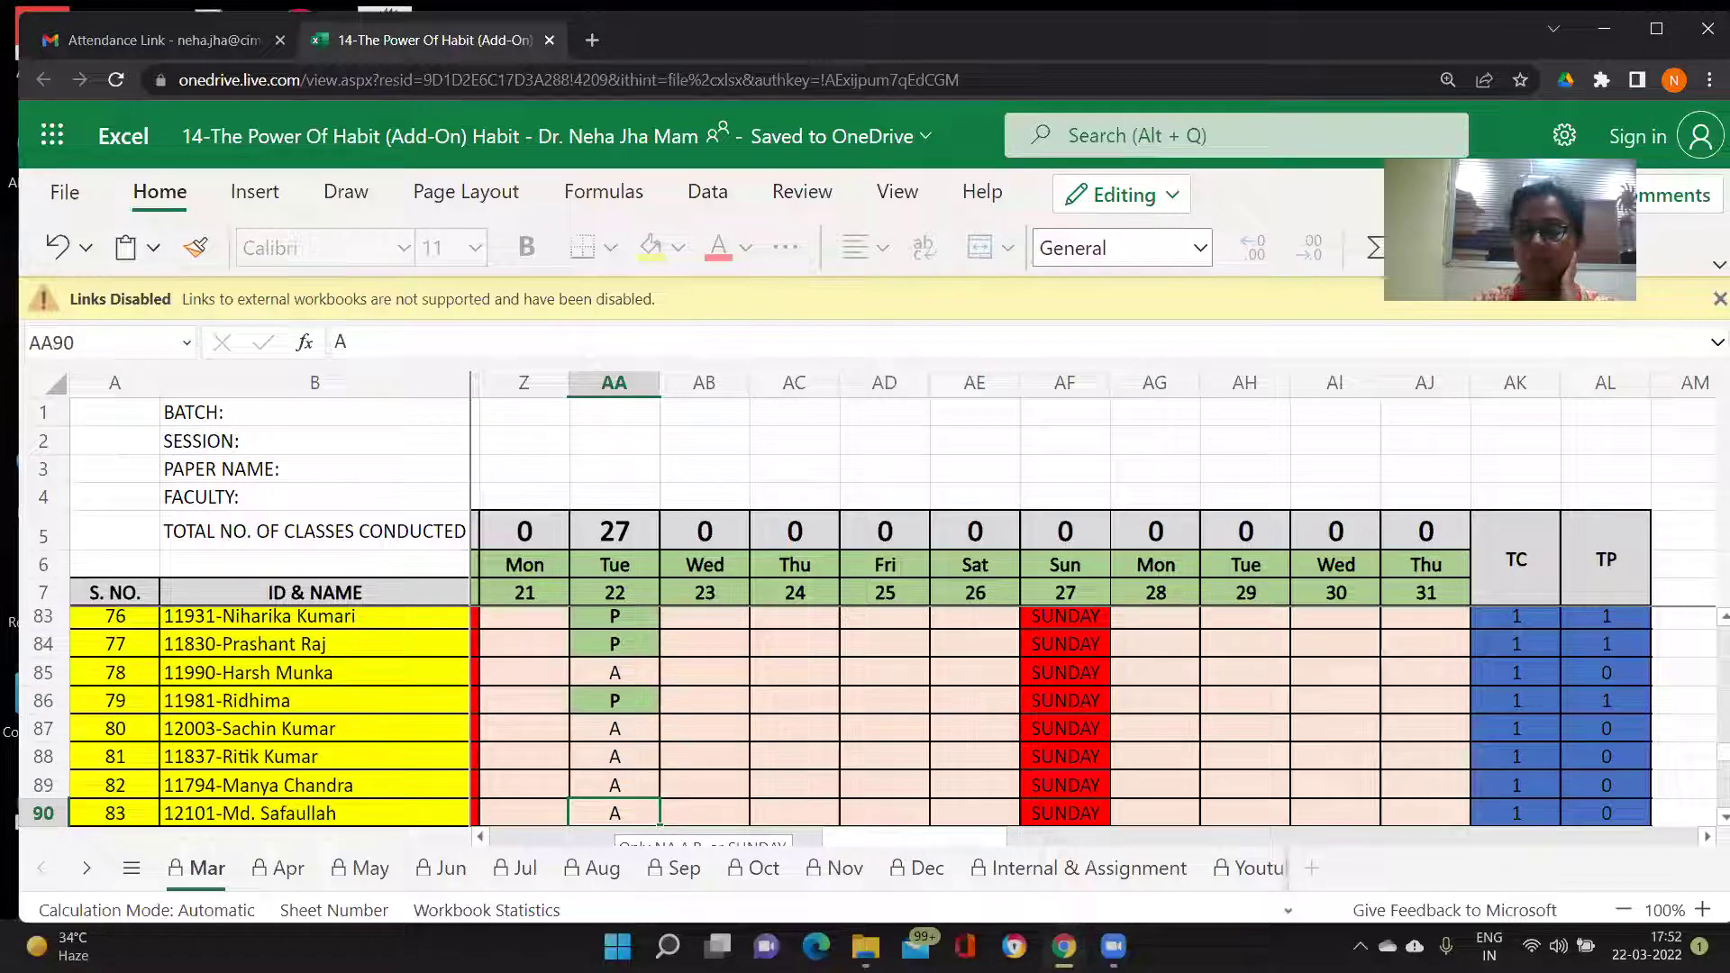
{"action": "key", "text": "Return"}
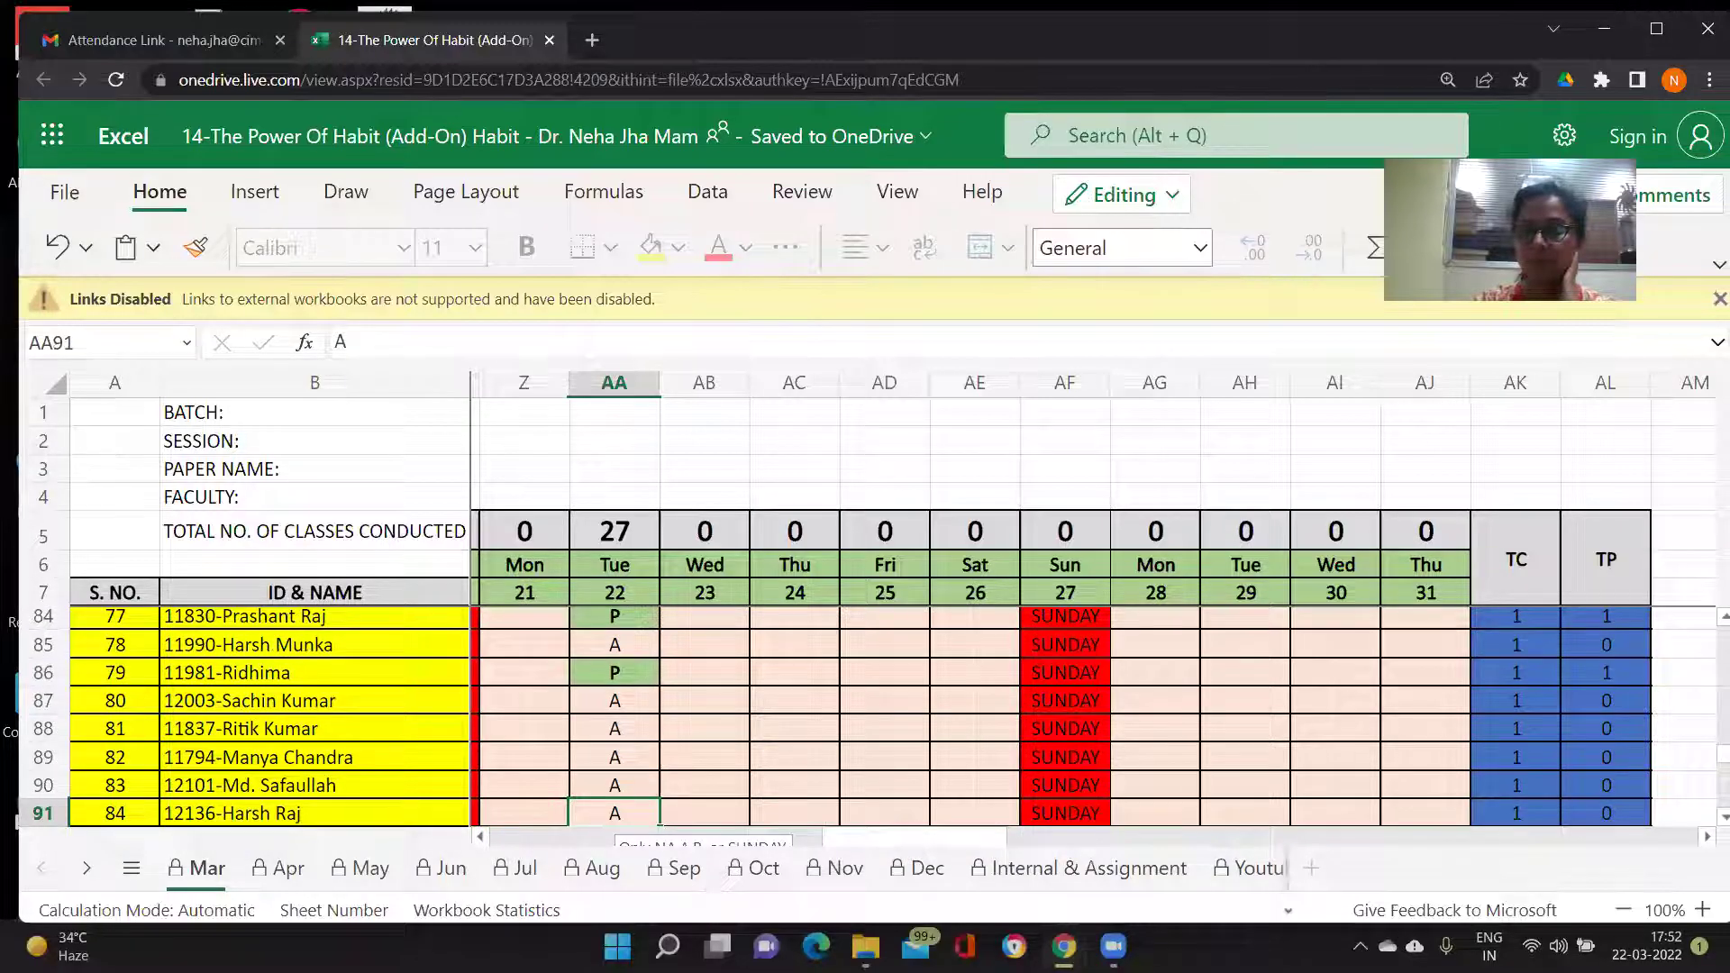
{"action": "key", "text": "Return"}
{"action": "key", "text": "Up"}
{"action": "key", "text": "Up"}
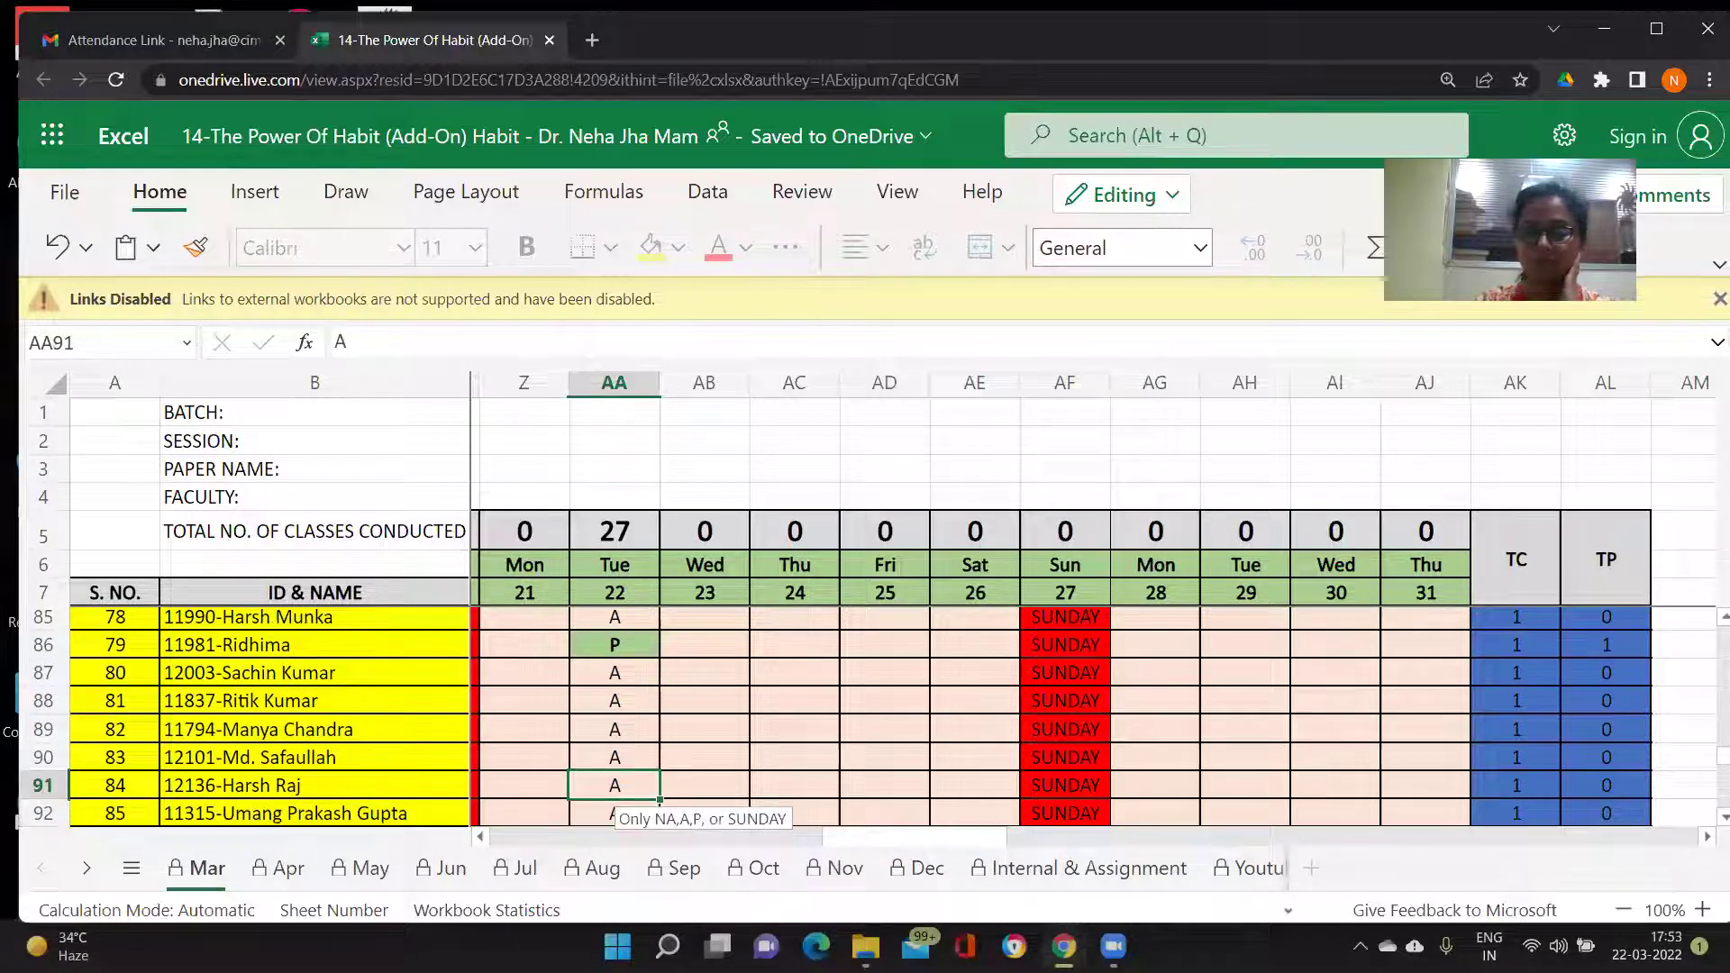
{"action": "type", "text": "P"}
{"action": "key", "text": "Return"}
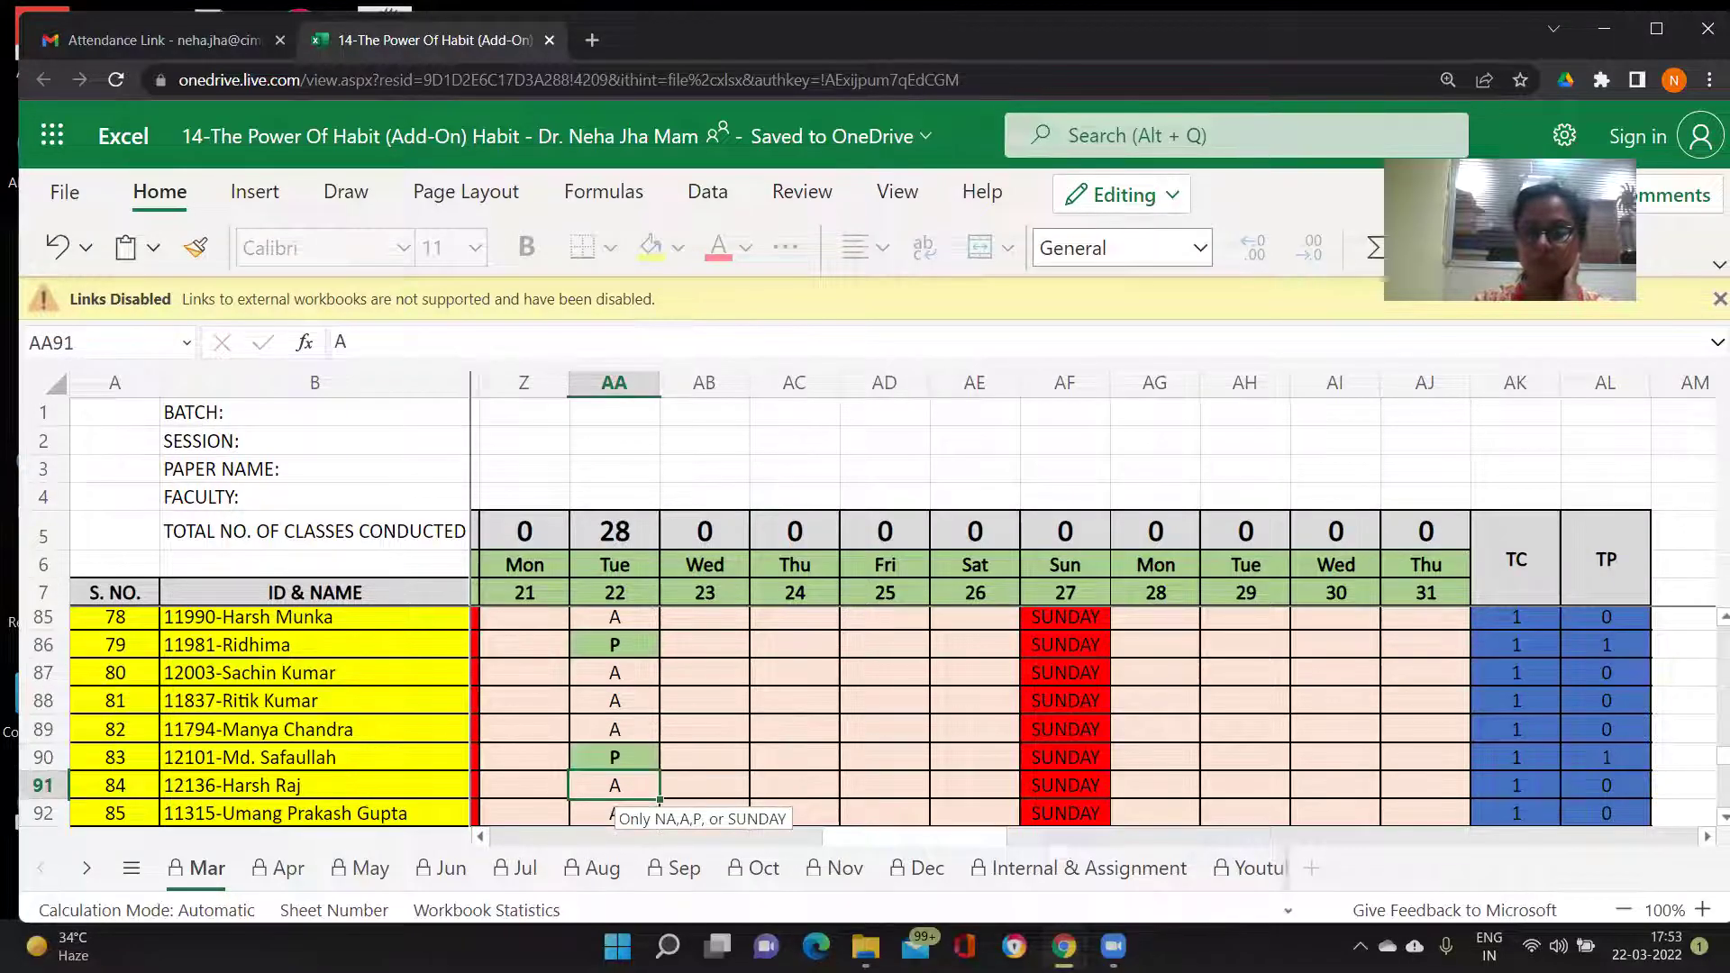
{"action": "type", "text": "P"}
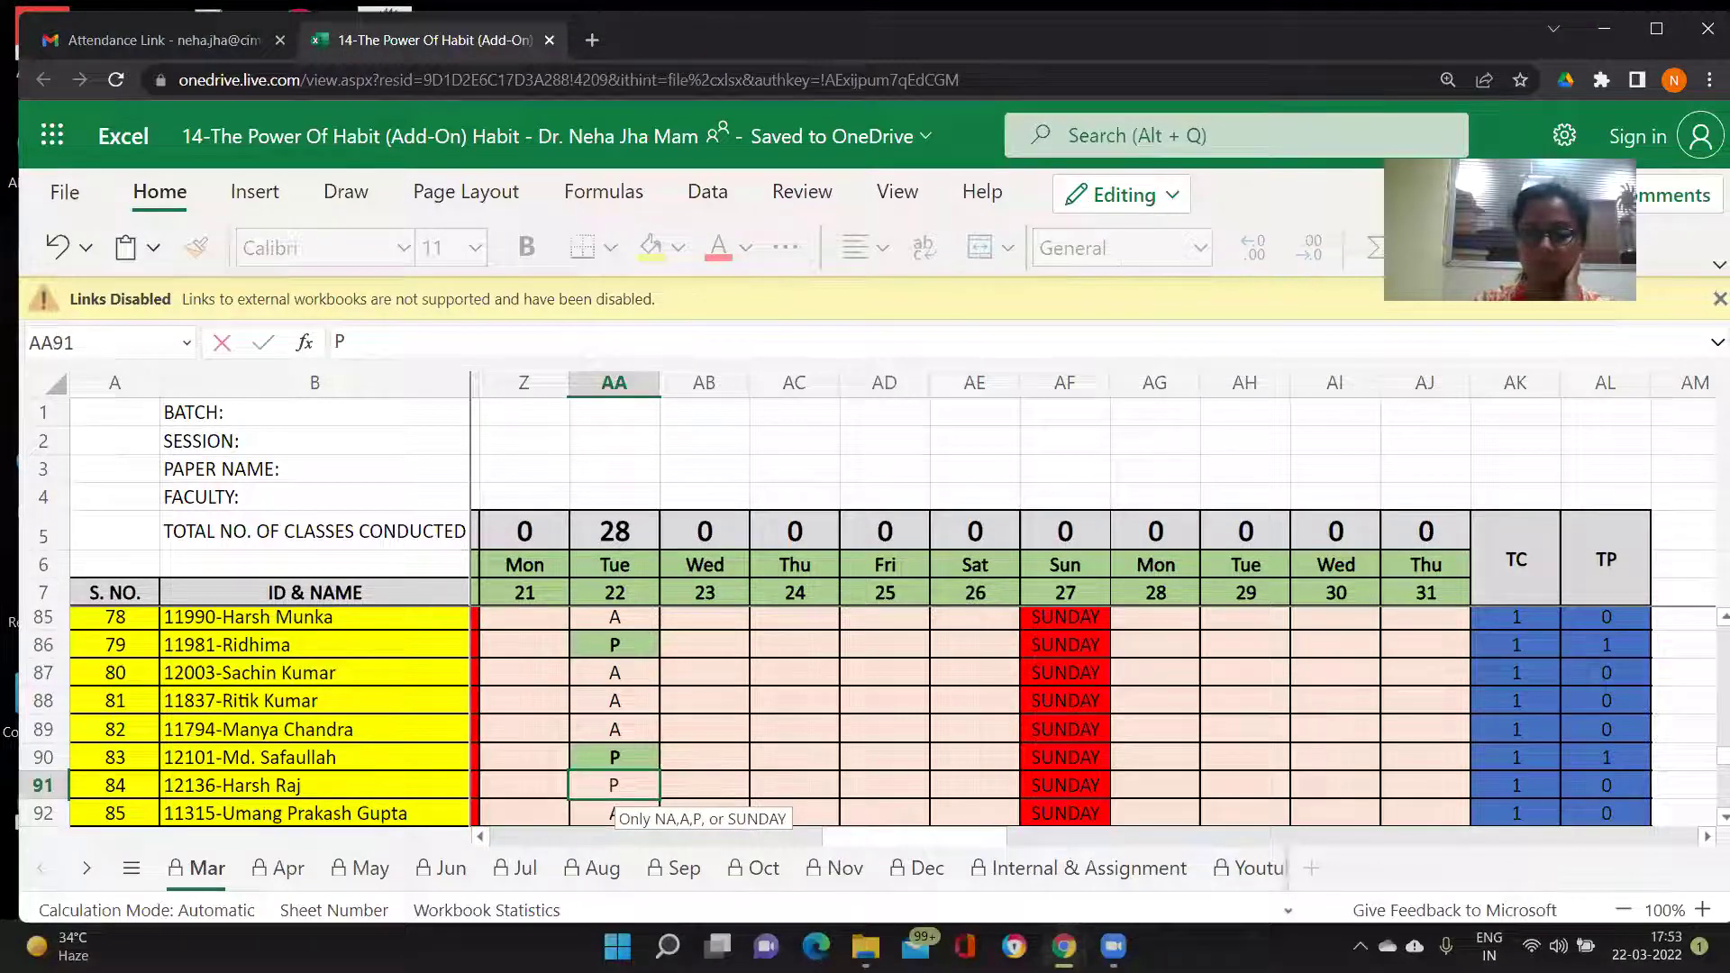
{"action": "key", "text": "Up"}
{"action": "key", "text": "Up"}
{"action": "type", "text": "P"}
{"action": "key", "text": "Return"}
{"action": "key", "text": "Return"}
{"action": "key", "text": "Return"}
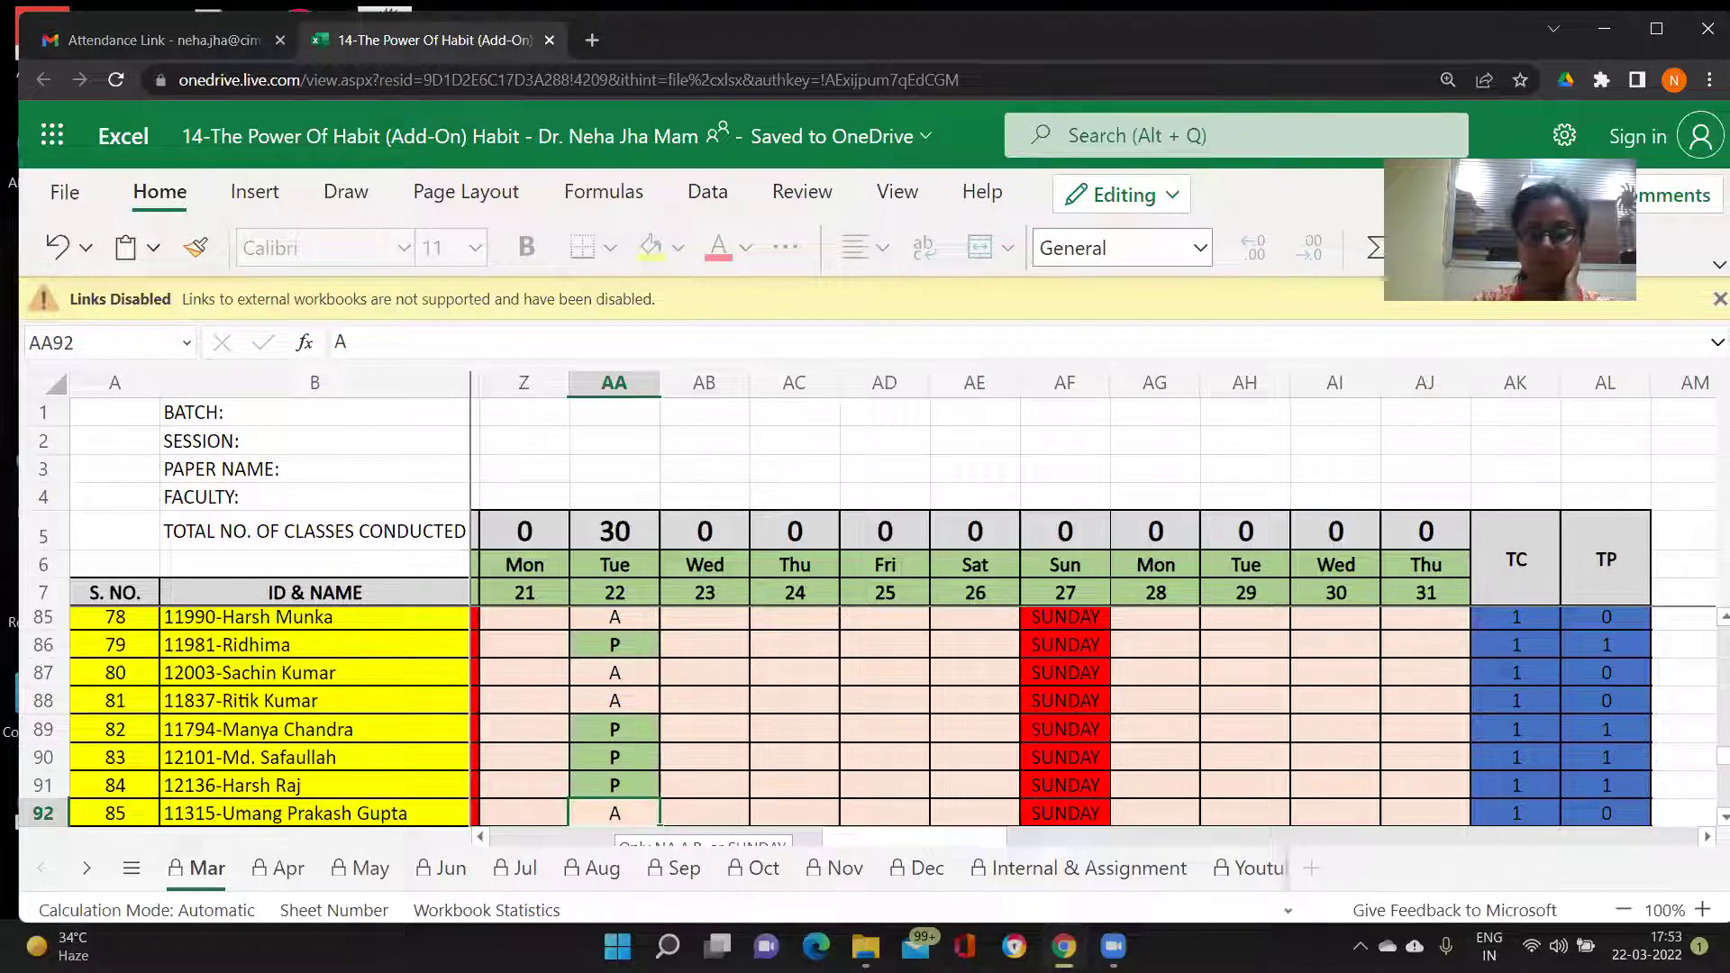
Step: Enter P for serial number 86 in cell AA93, skipping 85, and stop sharing the screen in the Zoom meeting
{"action": "key", "text": "Return"}
{"action": "key", "text": "Return"}
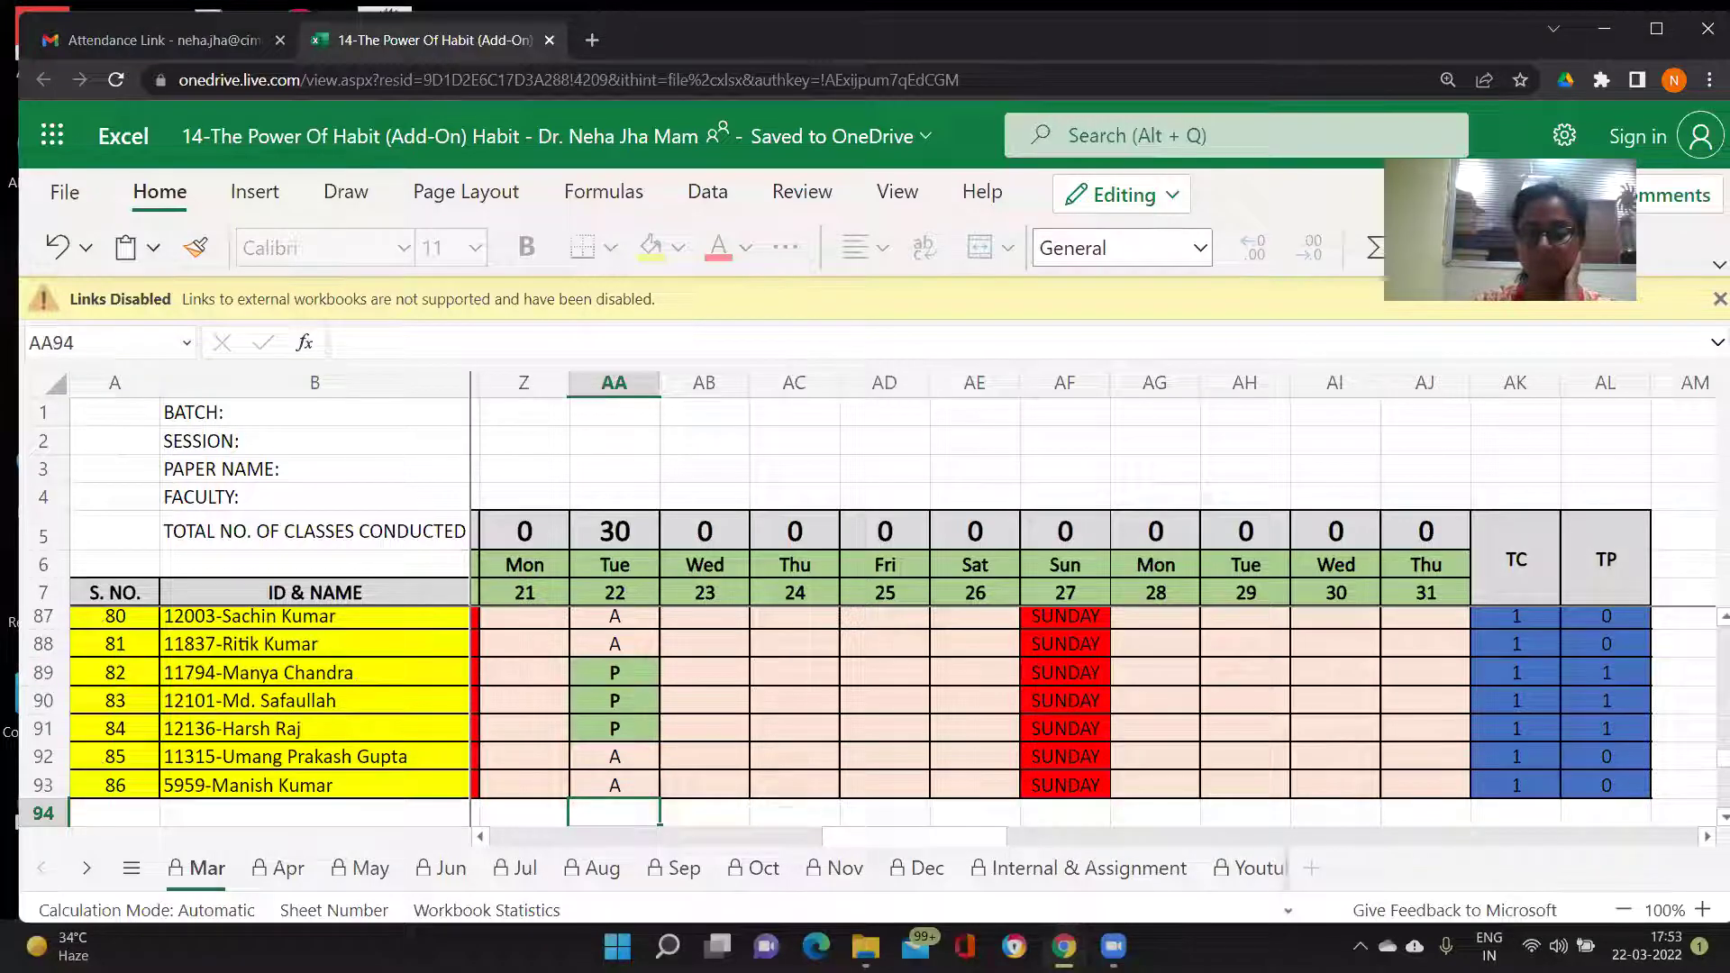
{"action": "left_click", "coordinate": [615, 785]}
{"action": "type", "text": "P"}
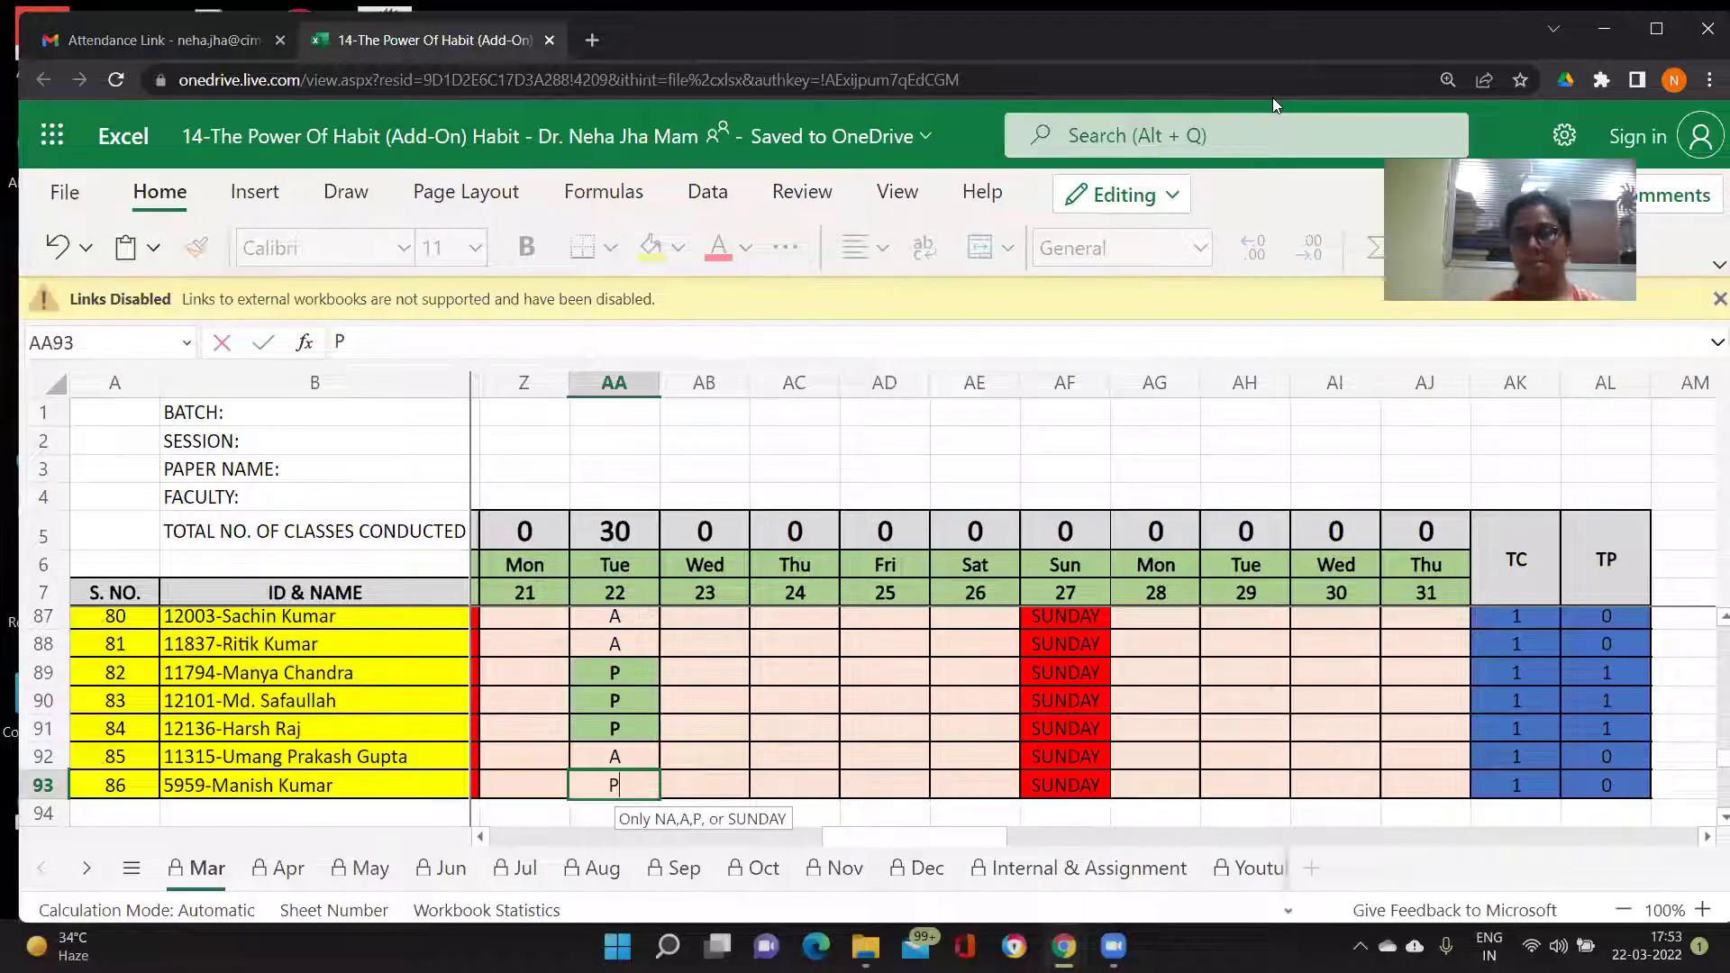
{"action": "key", "text": "alt+s"}
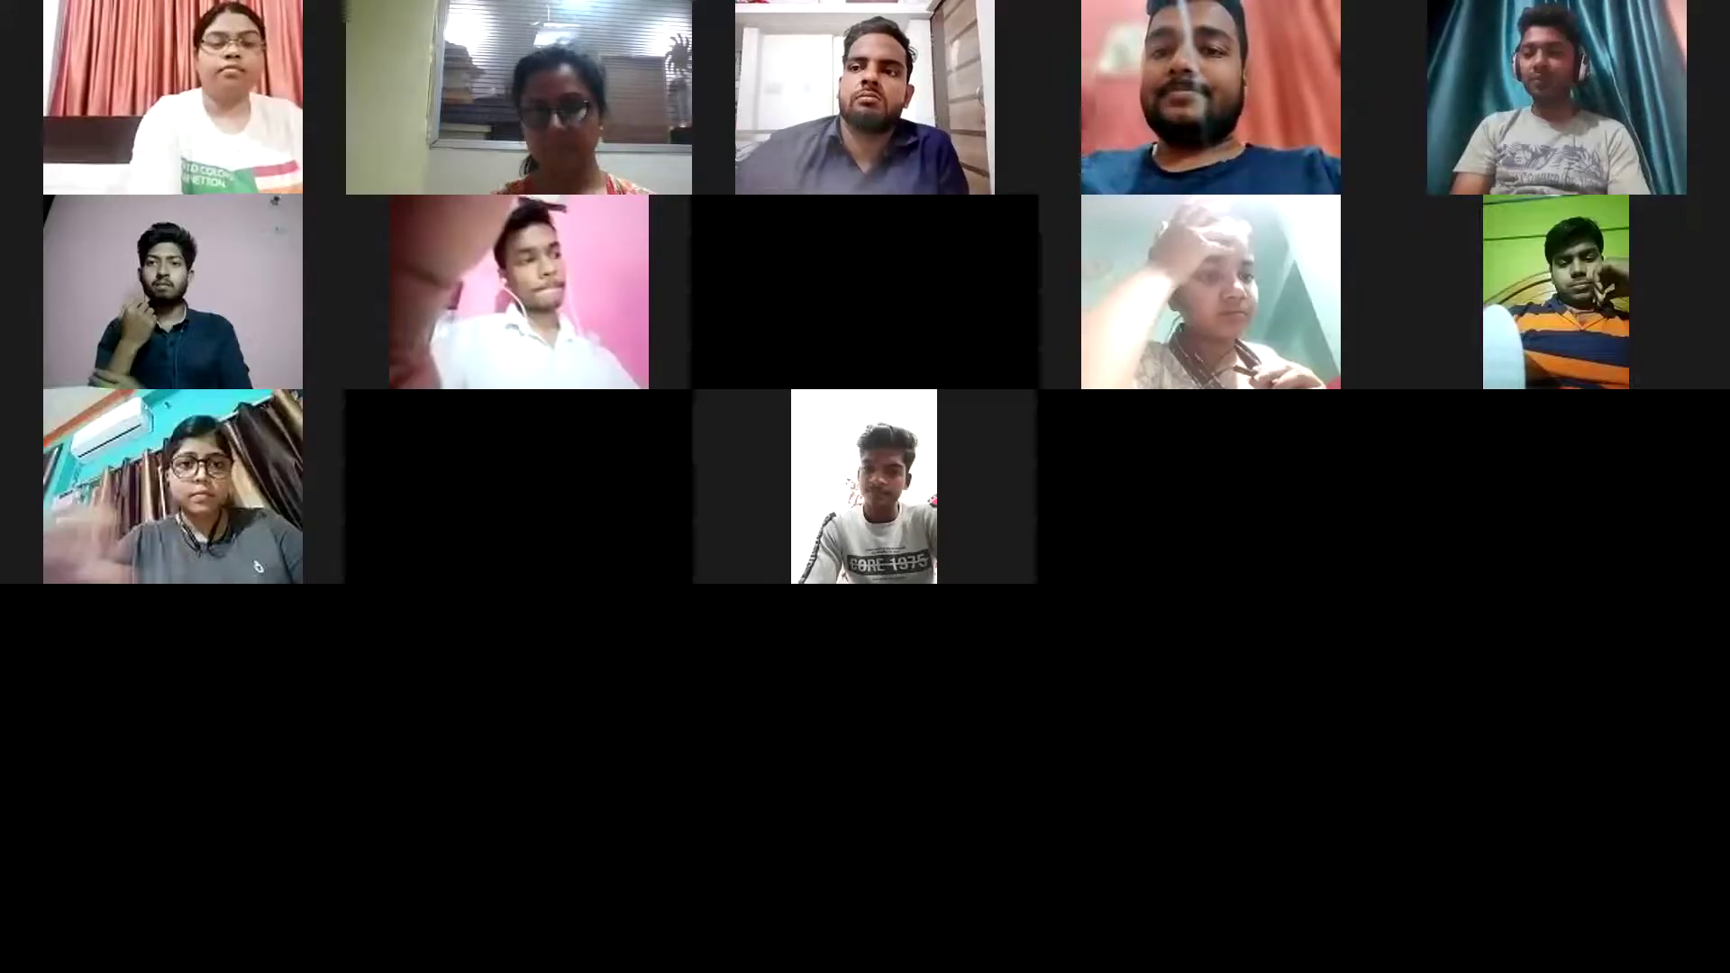